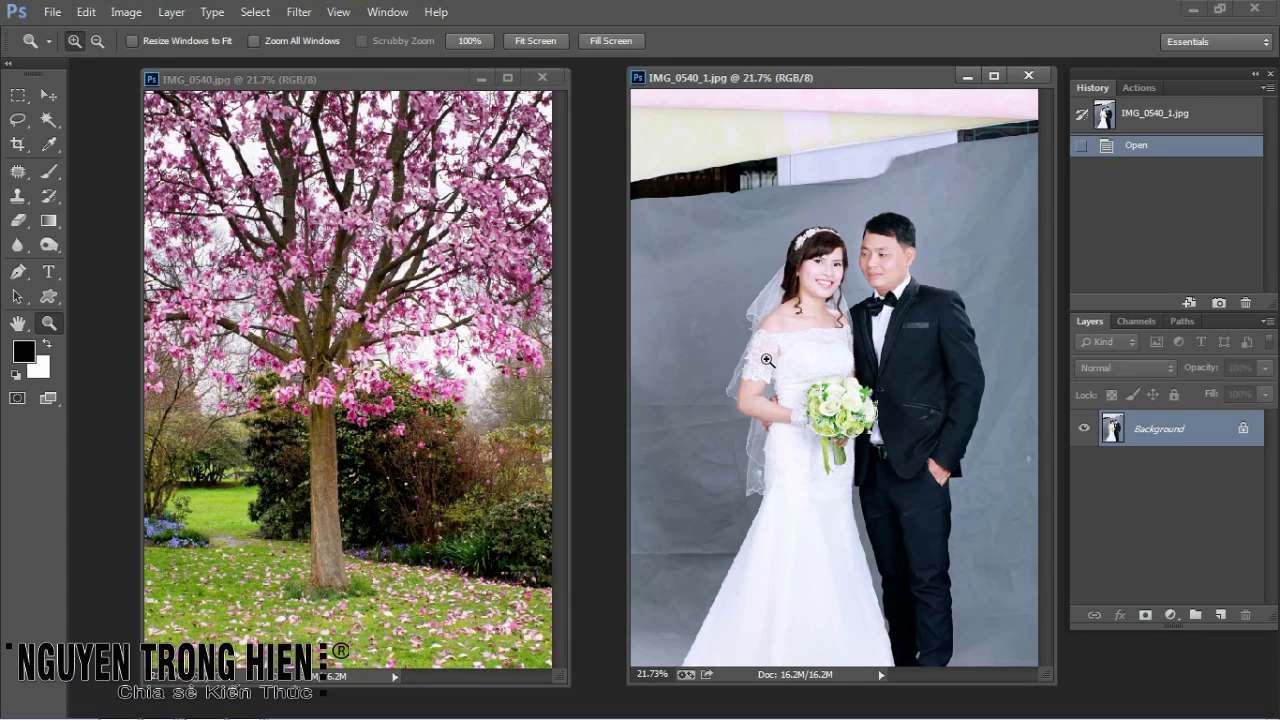
Step: With the Move tool, drag the wedding photo onto the IMG_0540.jpg park image as Layer 1
click(52, 97)
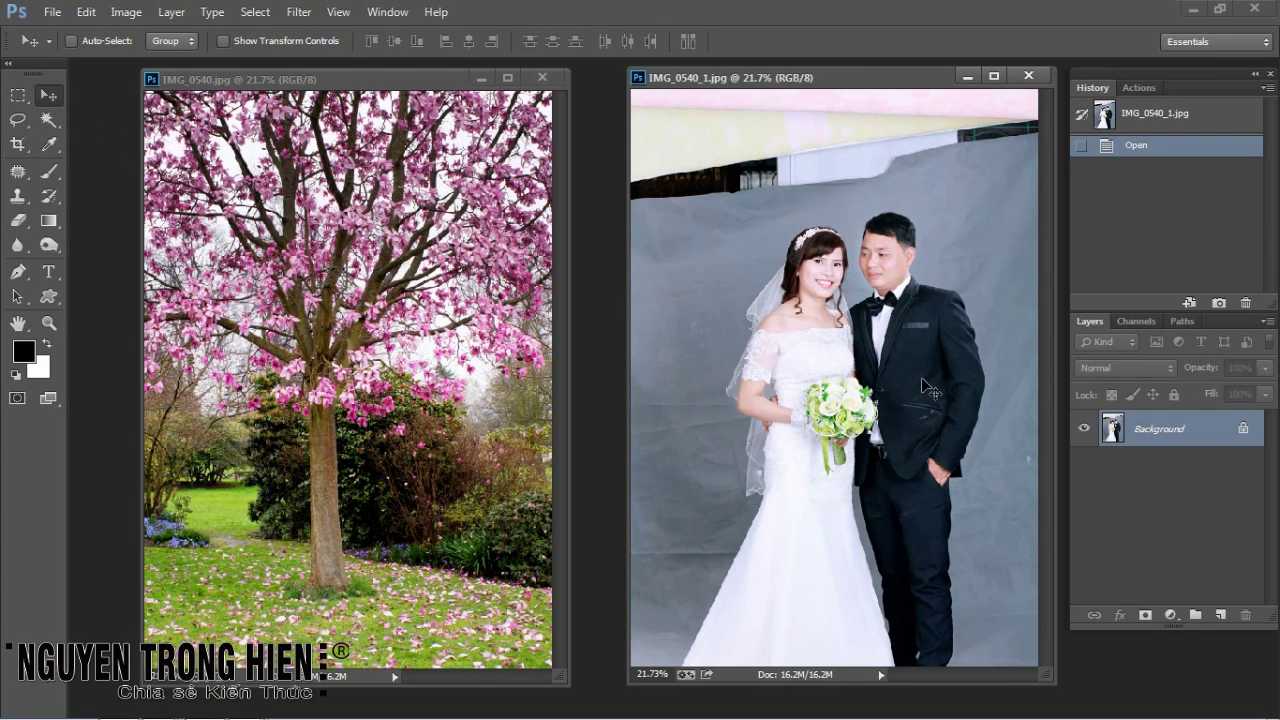
drag(924, 380, 476, 358)
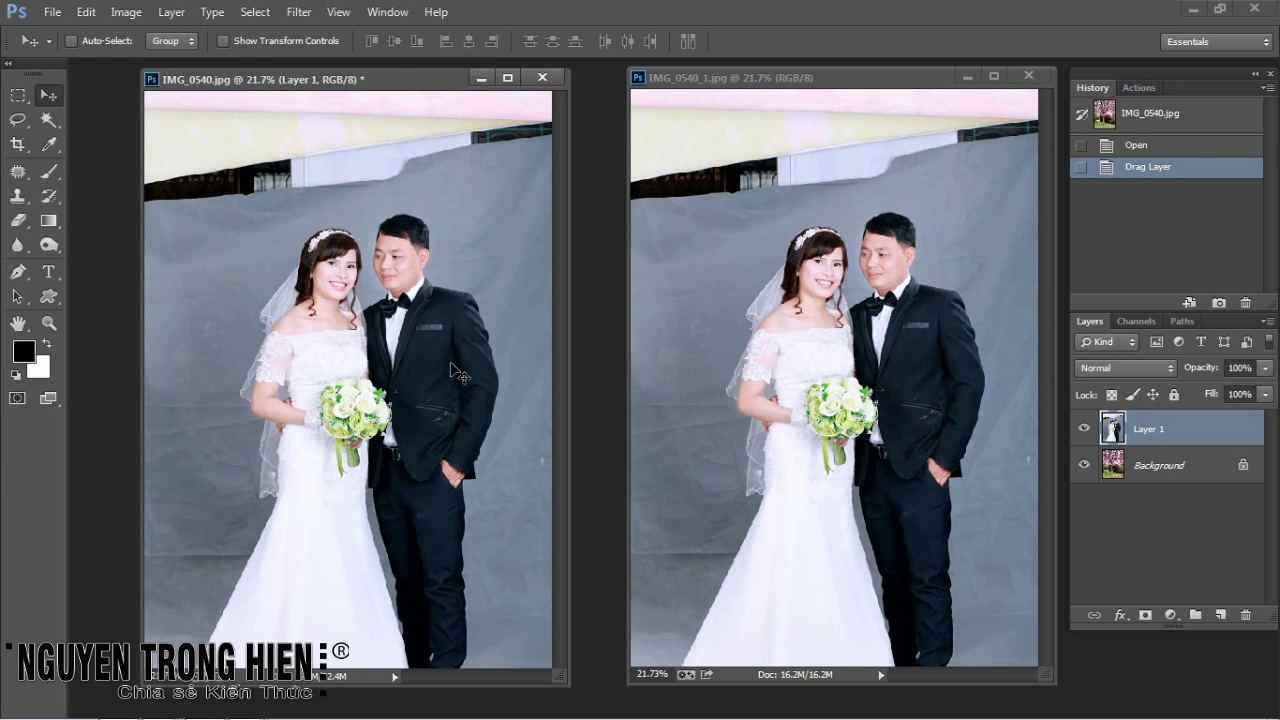
Step: Show the park document full screen, zoom in on the couple's faces, then fit the whole photo
click(52, 400)
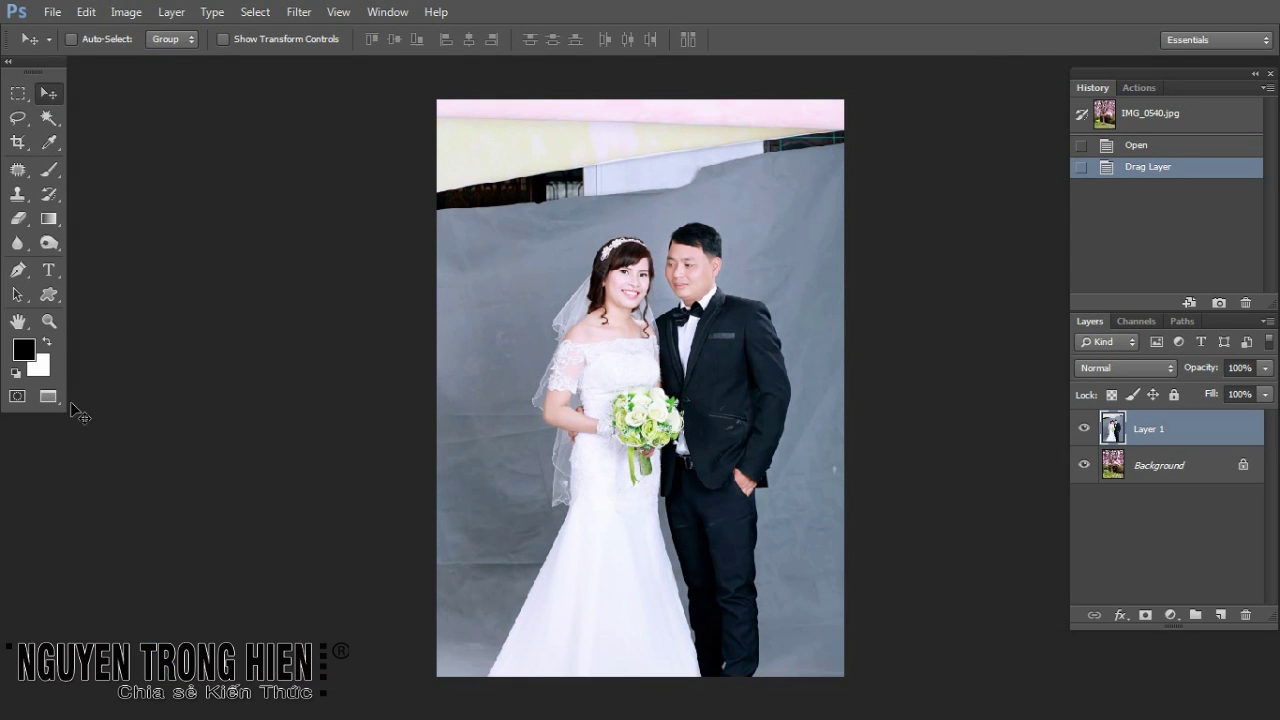
key(z)
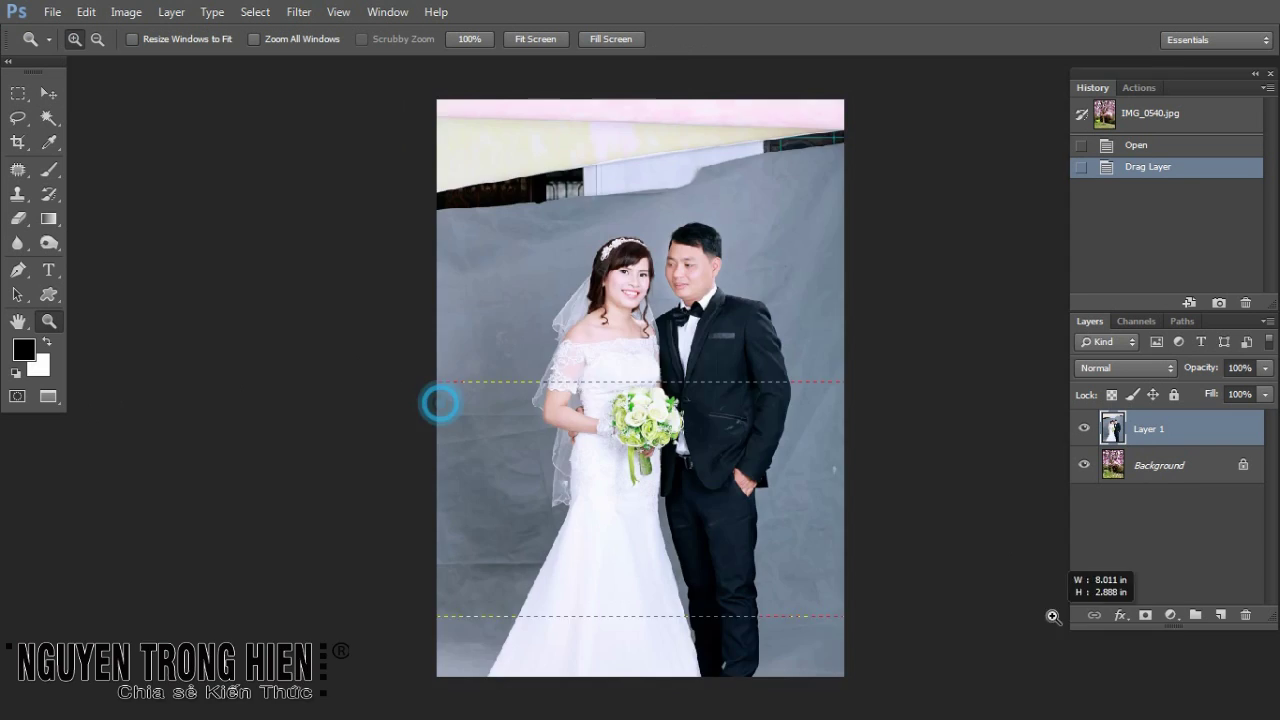
drag(439, 395, 843, 577)
scroll(666, 294, up, 8)
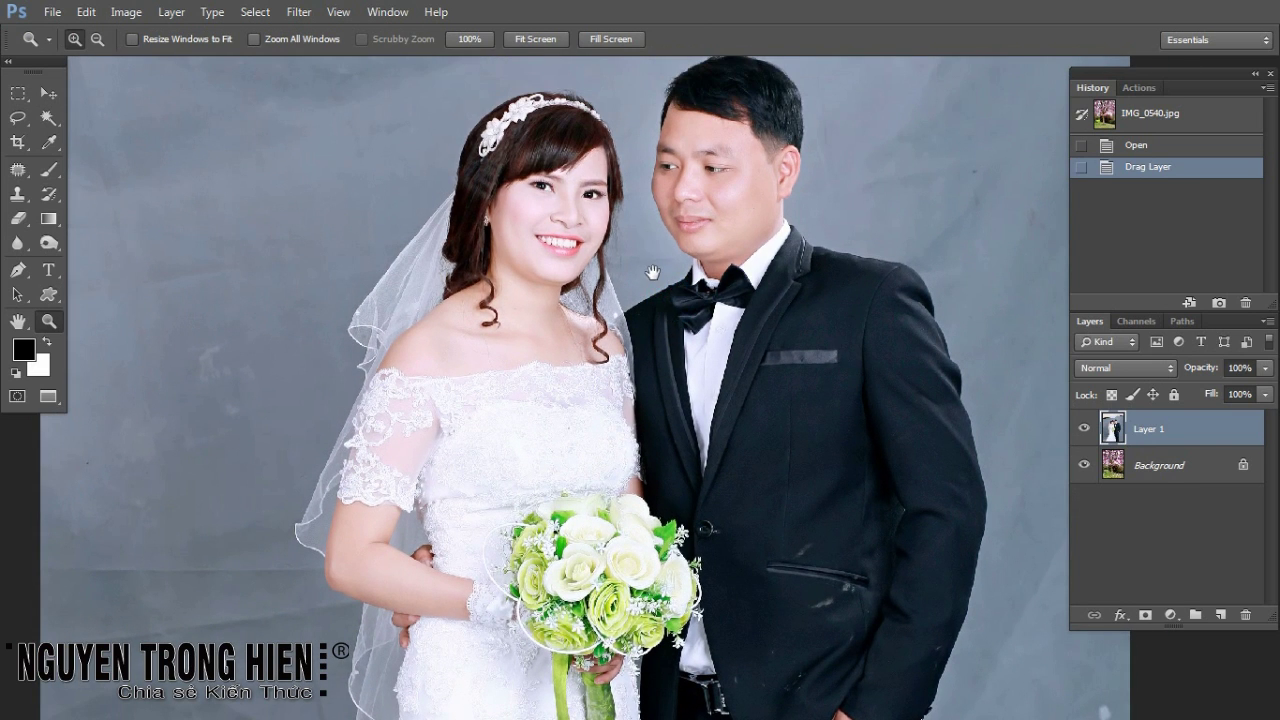
drag(652, 272, 591, 388)
key(ctrl+0)
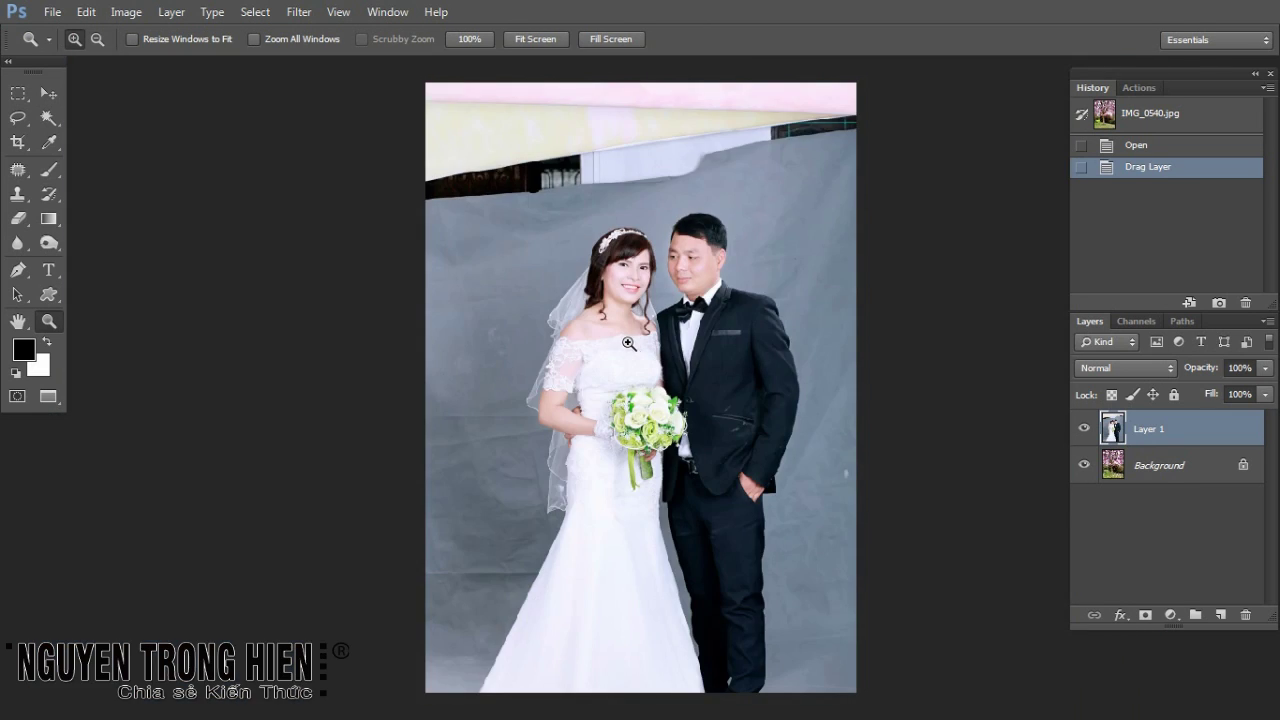
scroll(679, 261, up, 5)
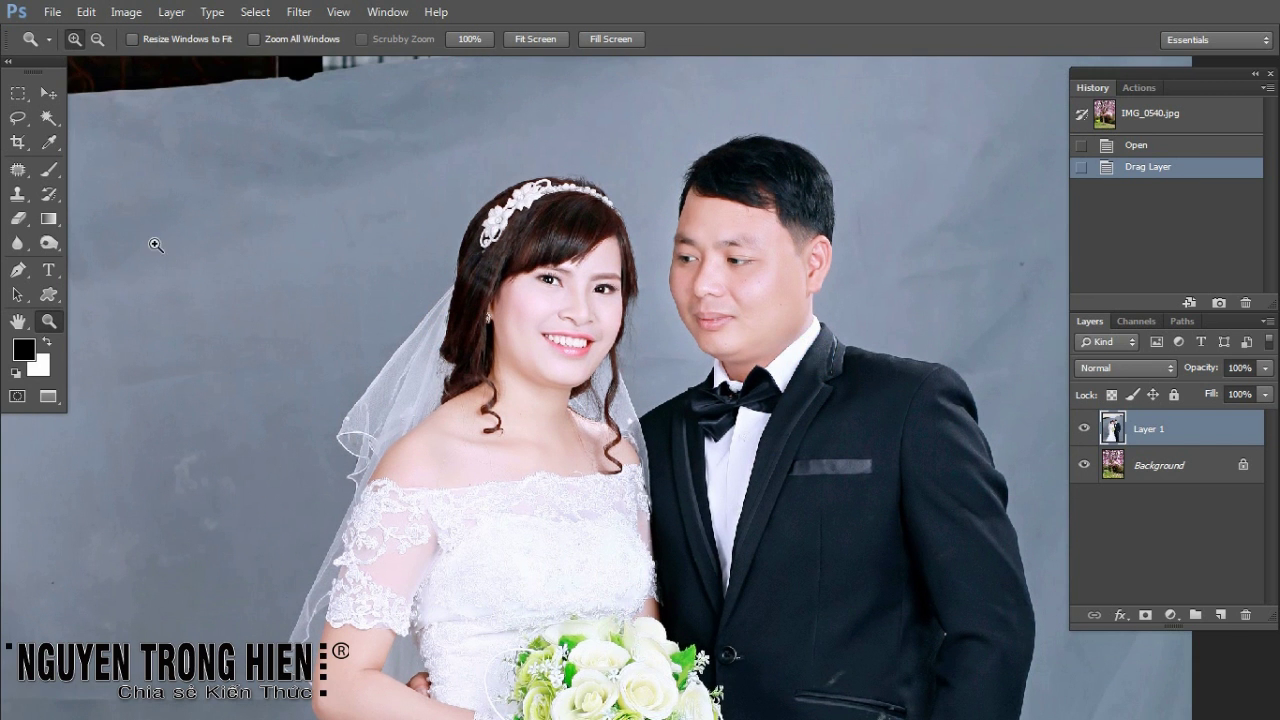
Step: Magic Wand-select the grey backdrop beside the bride, lower left, and along the dress
click(48, 117)
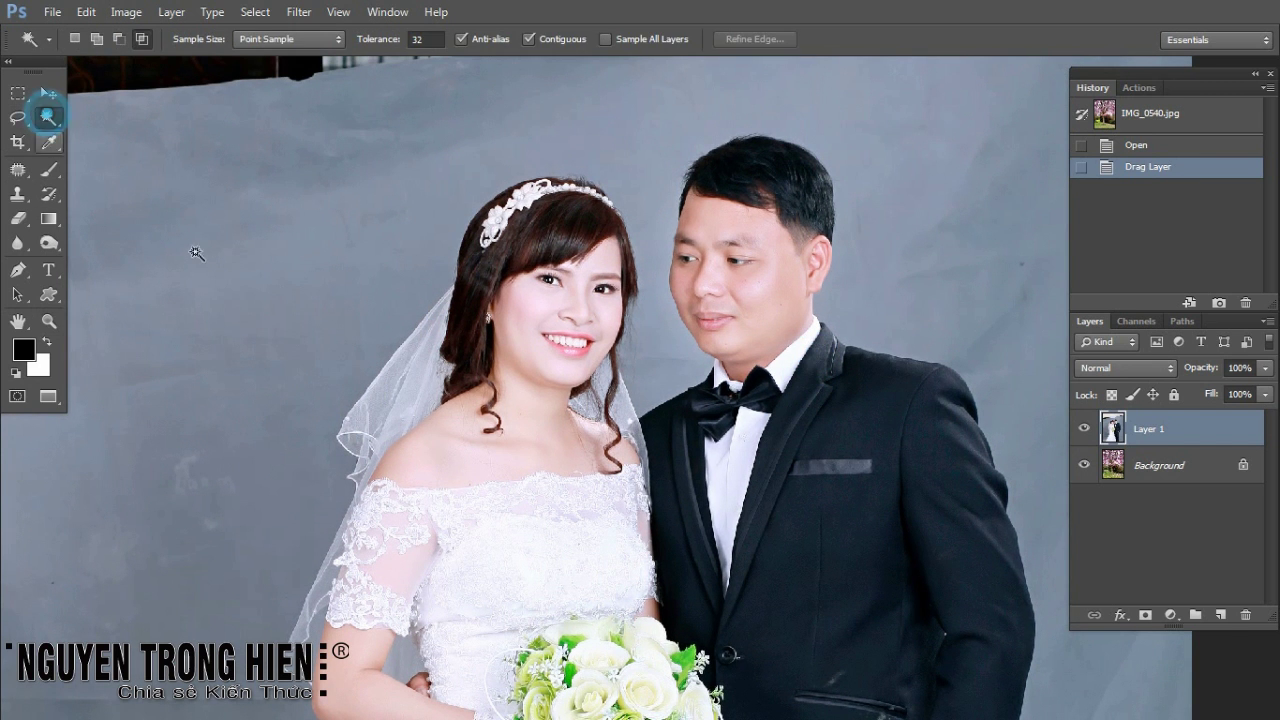
click(305, 393)
drag(250, 605, 360, 305)
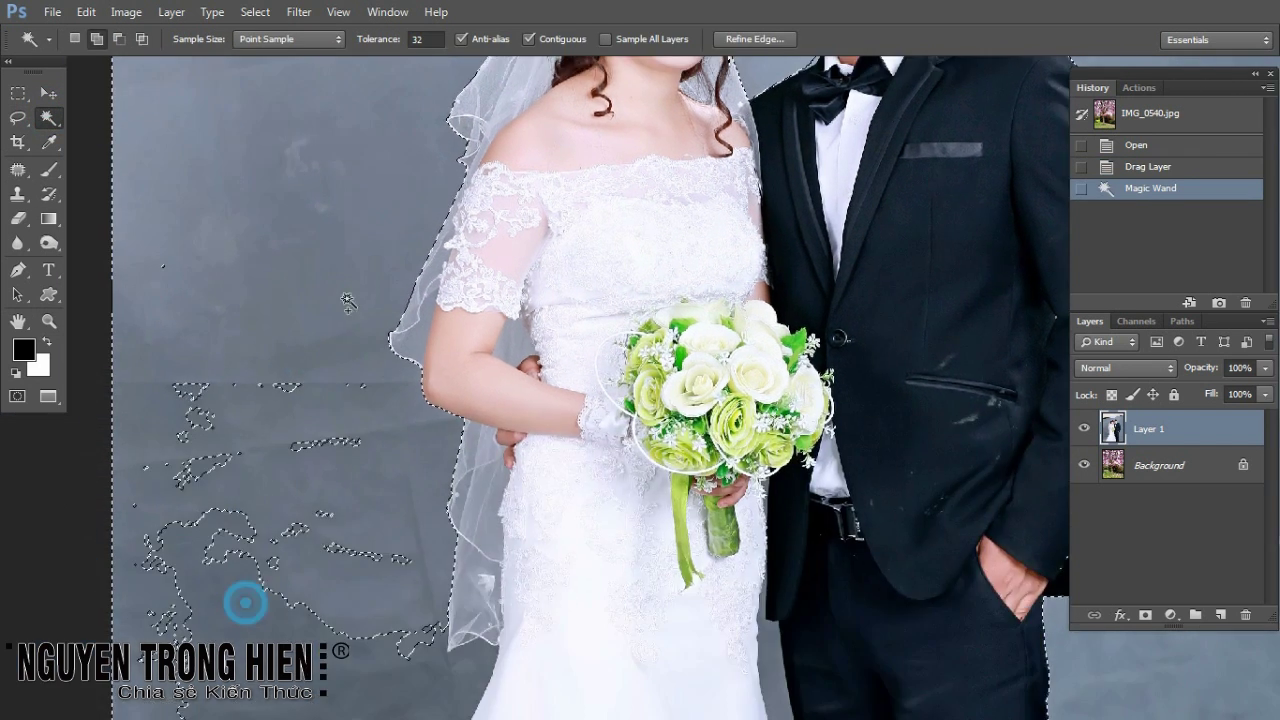
shift+click(320, 458)
scroll(333, 502, down, 5)
shift+click(366, 411)
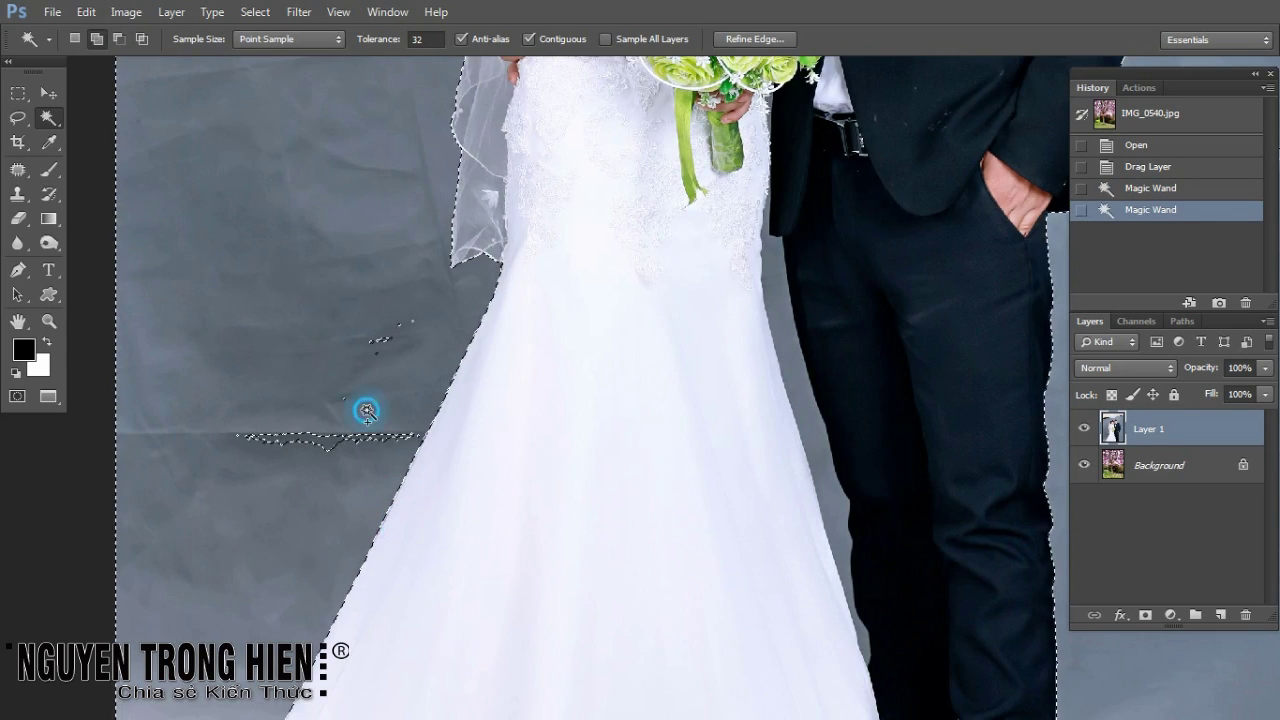
shift+click(366, 408)
shift+click(366, 408)
Step: Add the backdrop right of the groom, near the shoulders, and around both heads
mouse_move(690, 465)
mouse_down()
mouse_move(603, 403)
mouse_move(640, 551)
mouse_up()
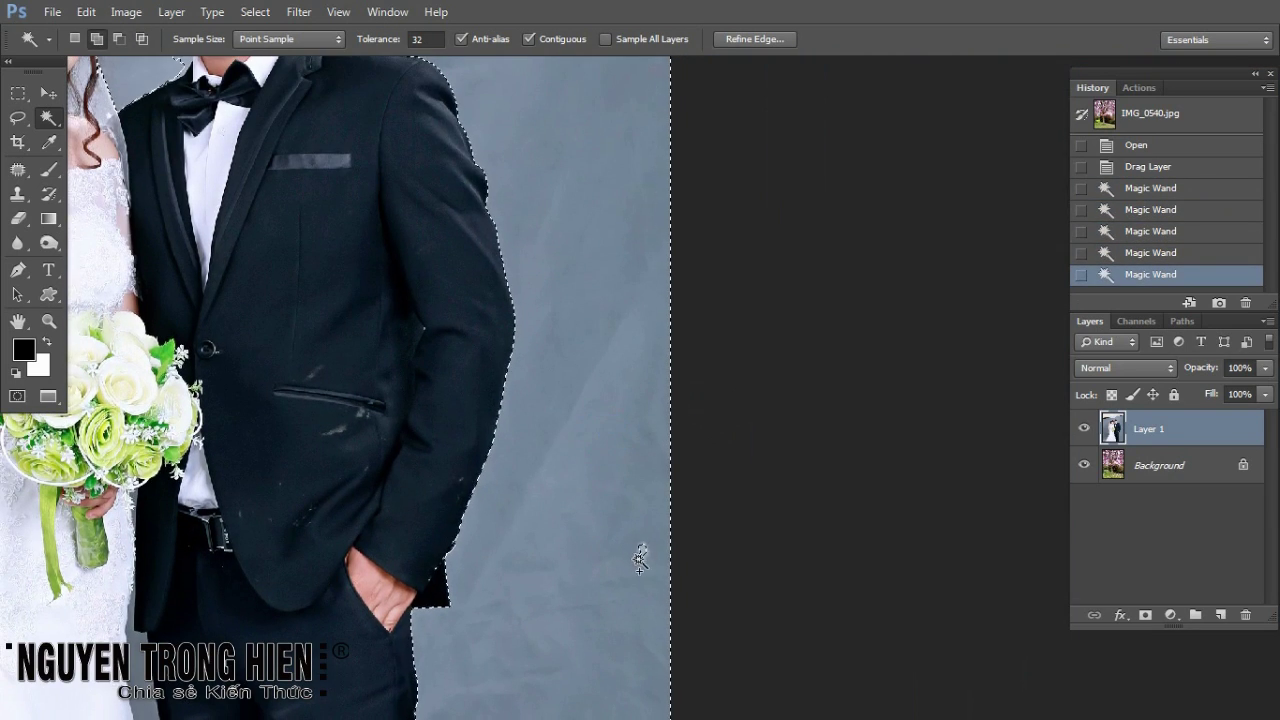
shift+click(644, 550)
drag(610, 328, 715, 608)
shift+click(686, 360)
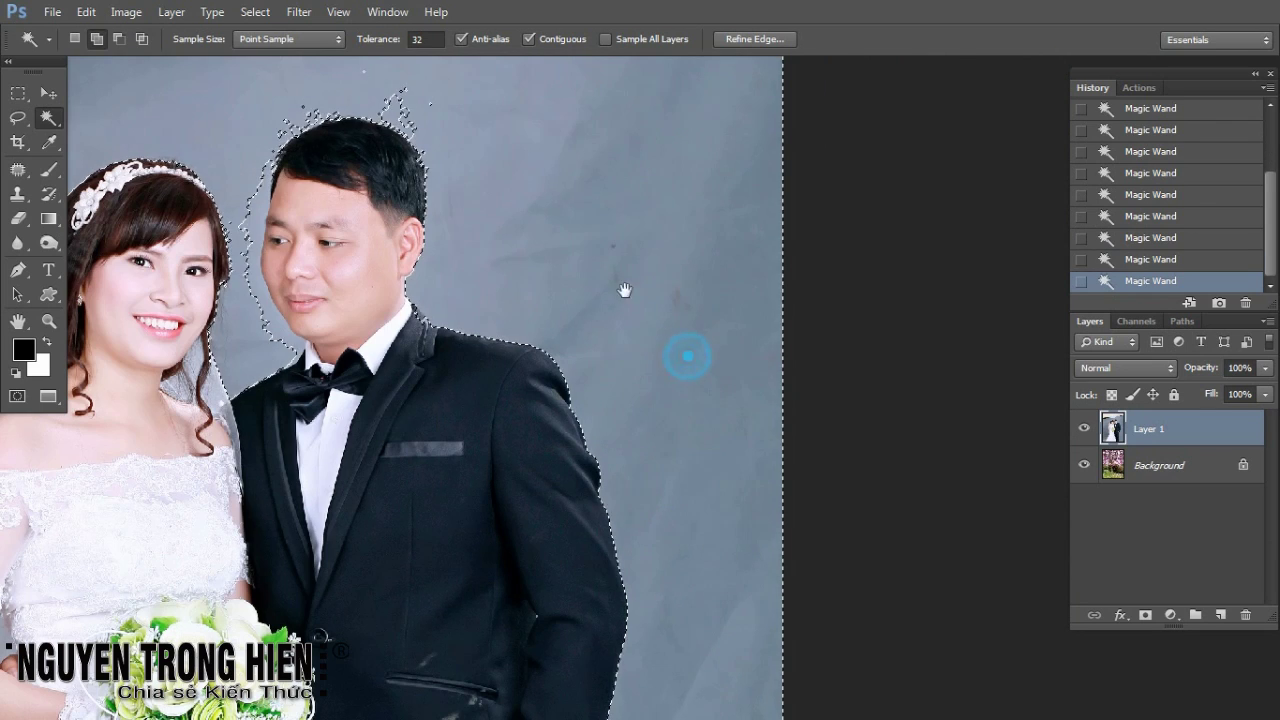
drag(623, 286, 825, 412)
shift+click(621, 245)
shift+click(645, 240)
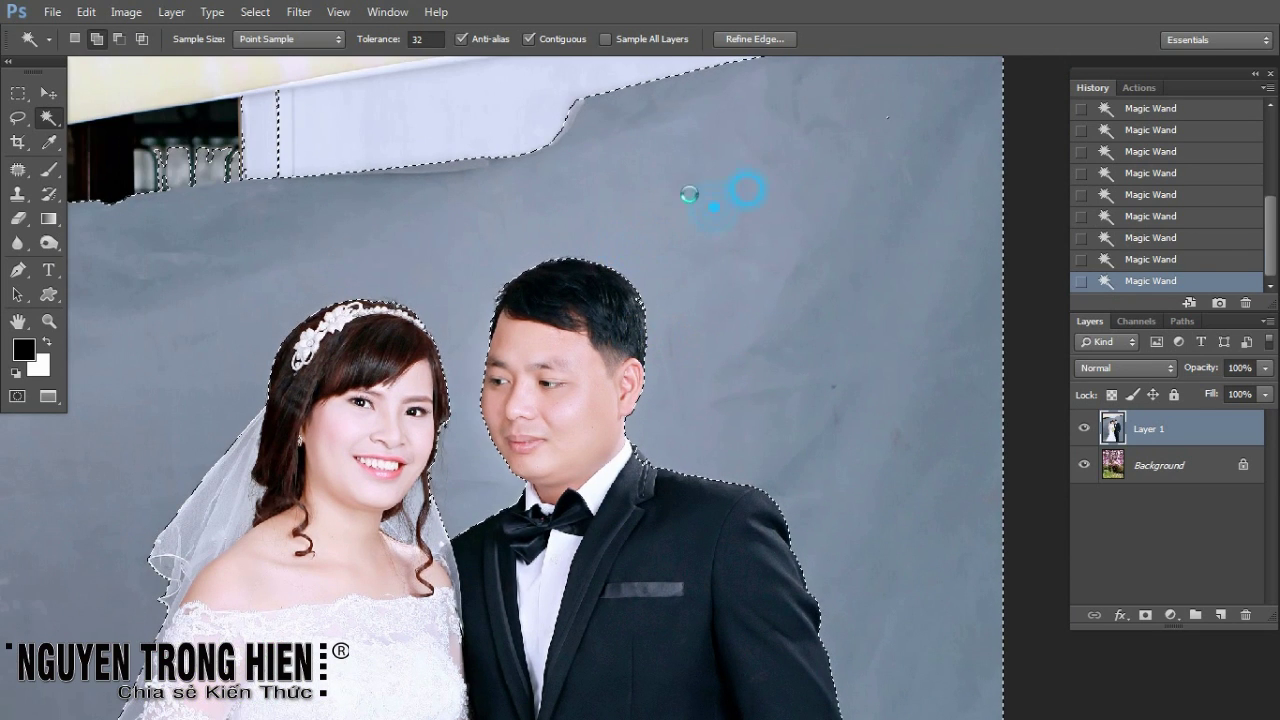
drag(449, 269, 569, 469)
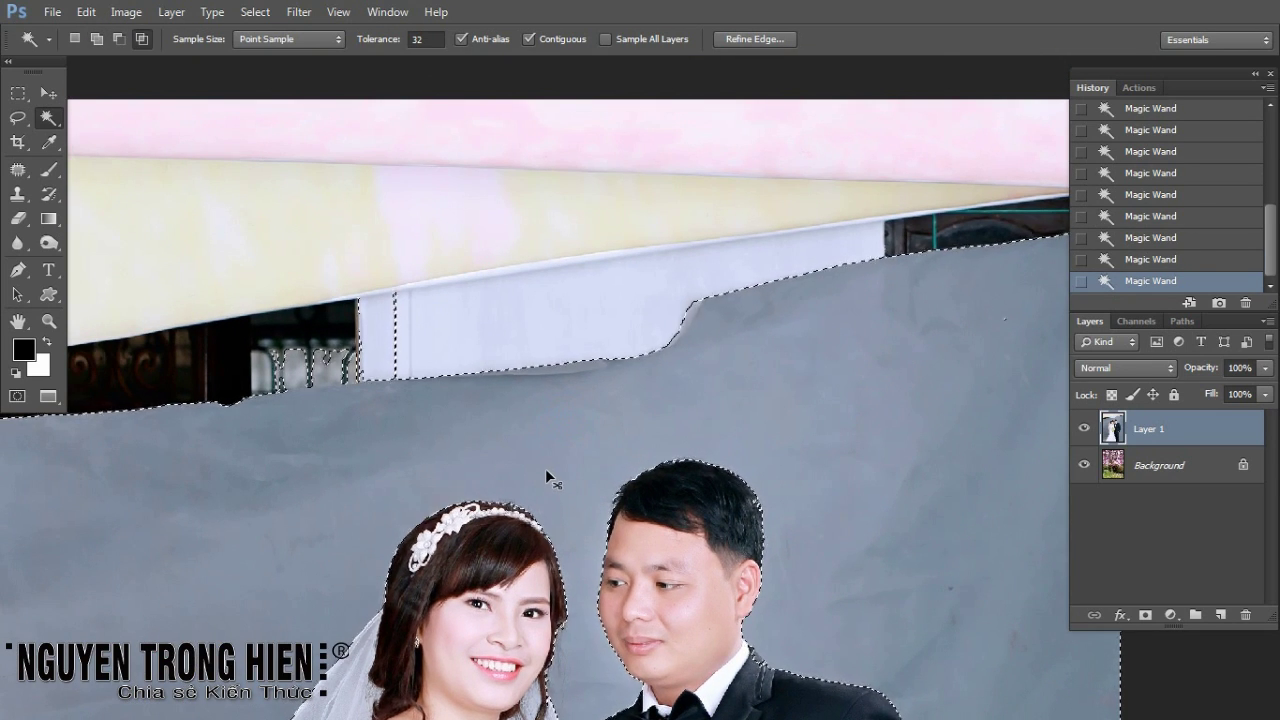
key(ctrl+0)
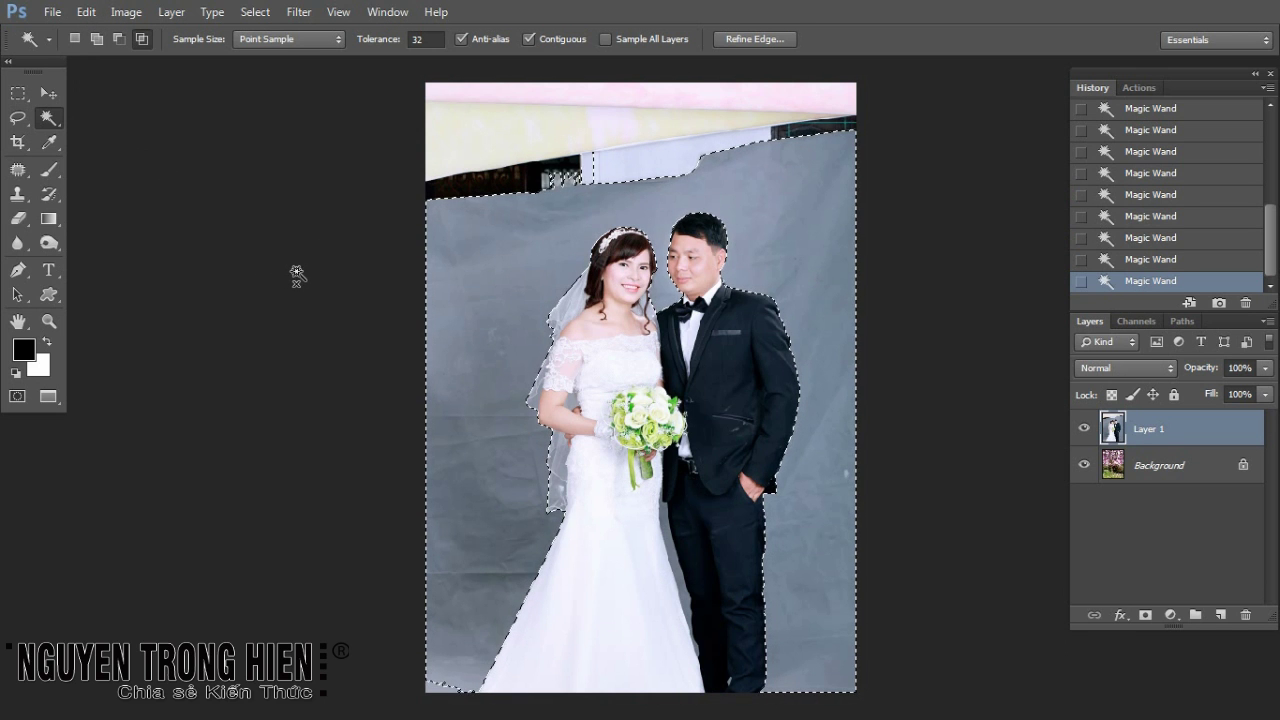
Step: Zoom in on the couple's legs and add the gap between dress and suit to the selection
key(z)
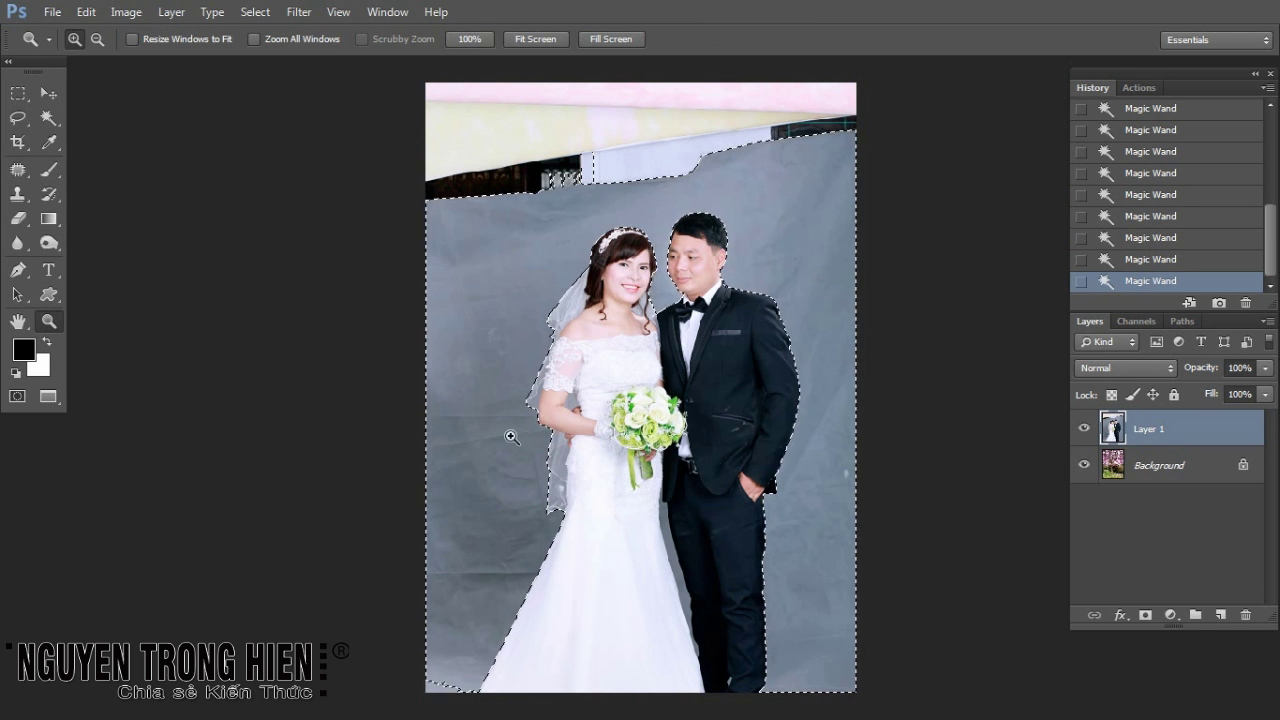
drag(511, 437, 700, 528)
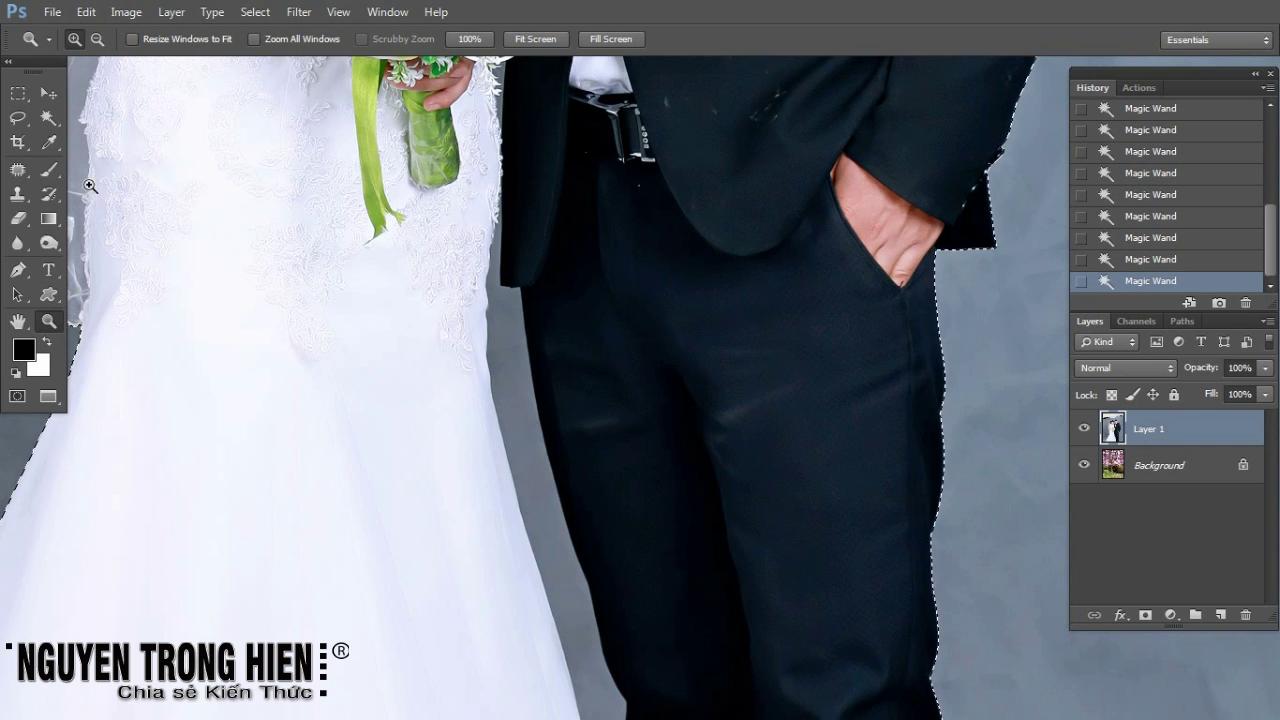
click(17, 169)
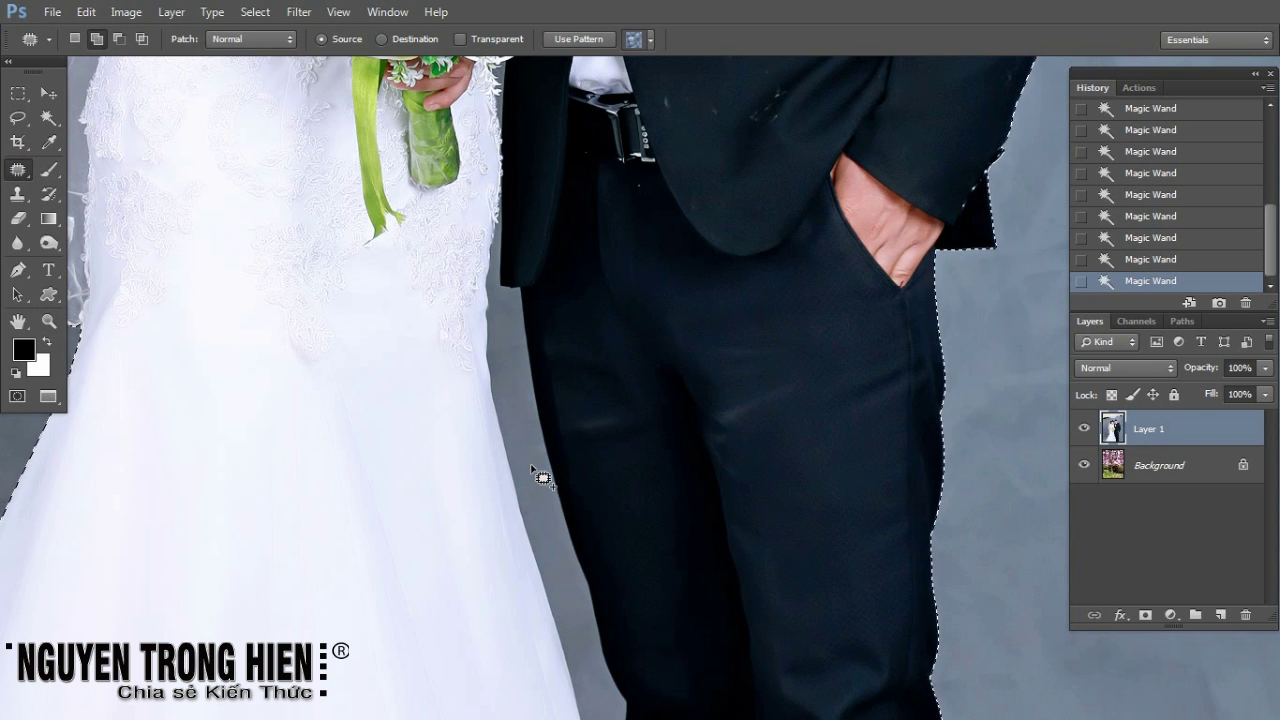
right_click(18, 170)
click(80, 167)
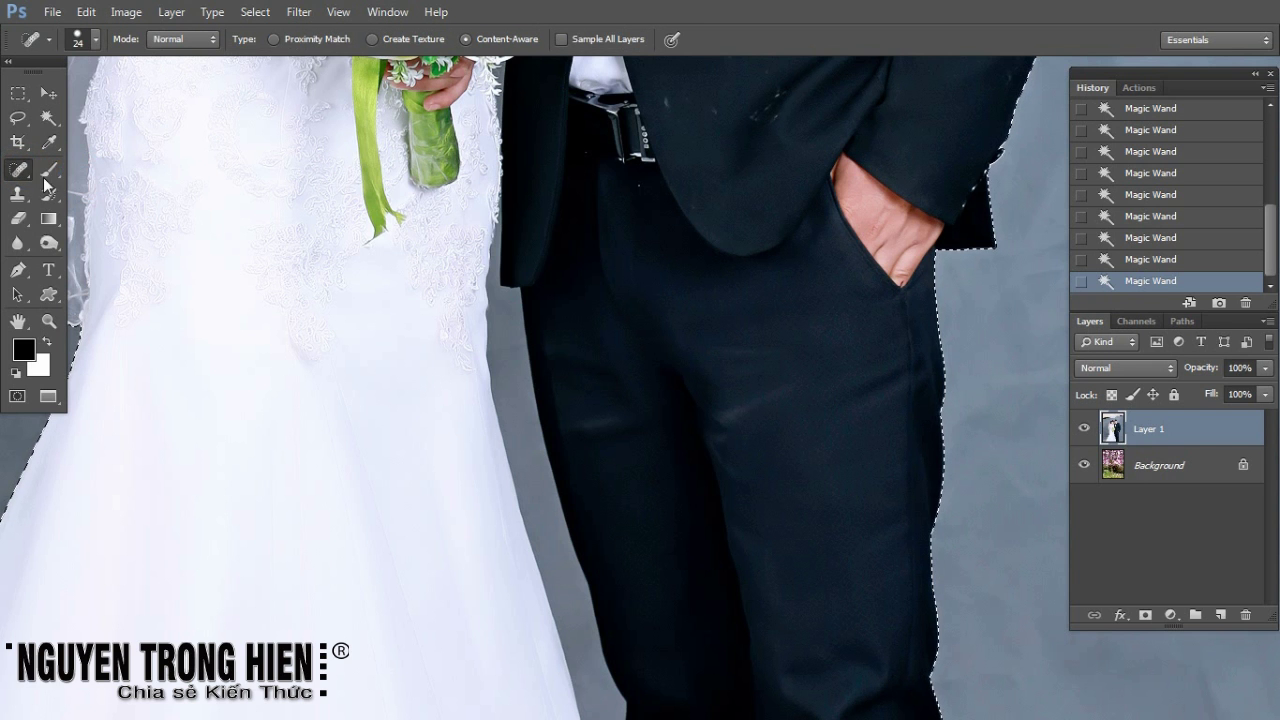
click(48, 117)
click(513, 411)
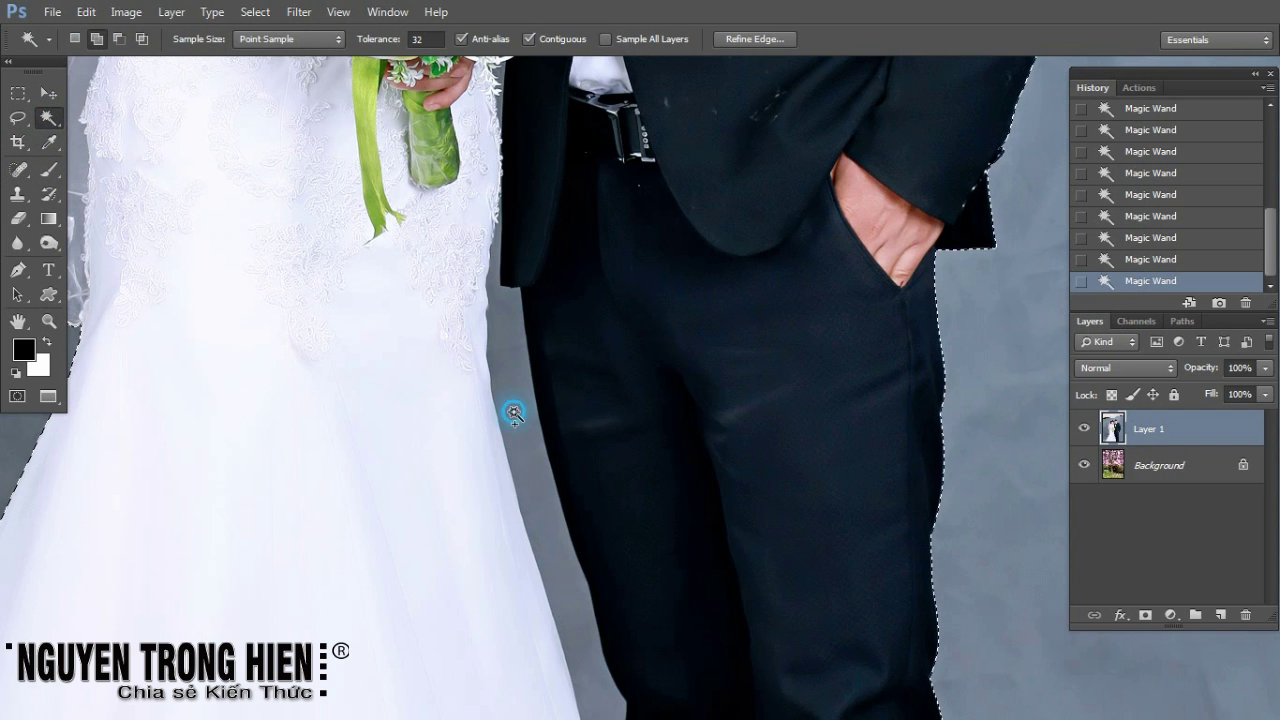
scroll(513, 411, up, 5)
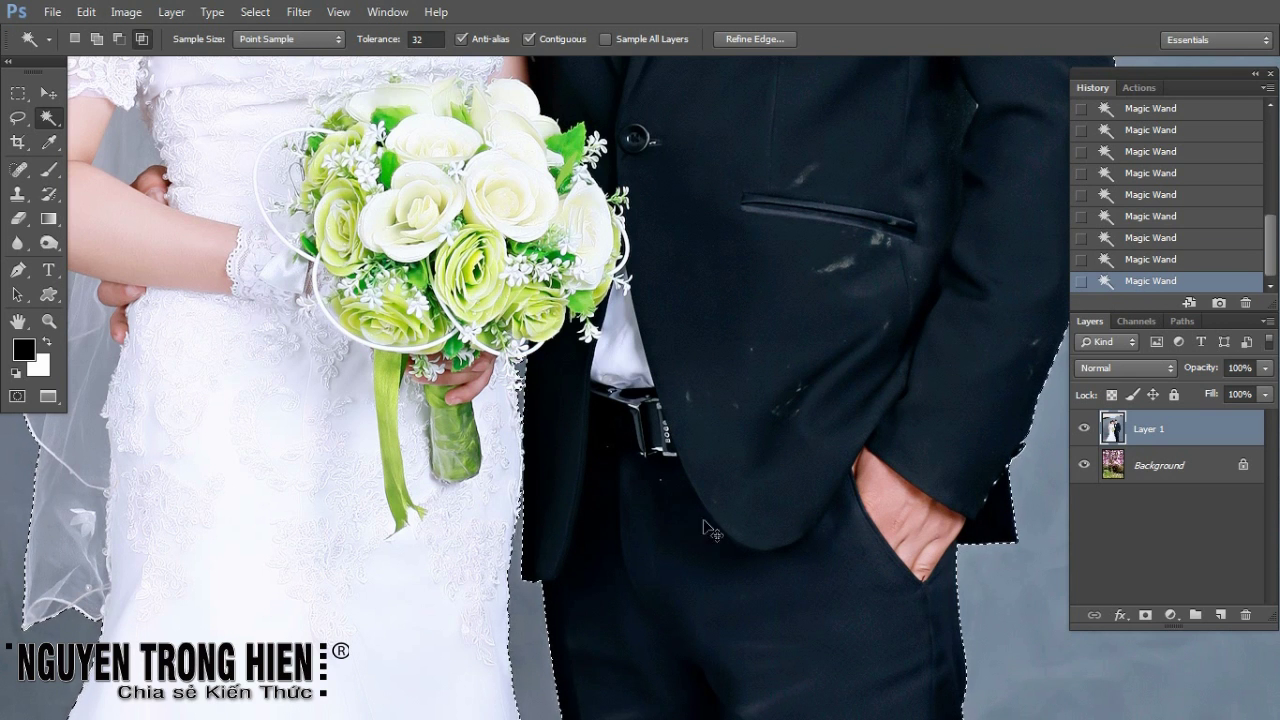
scroll(843, 497, down, 4)
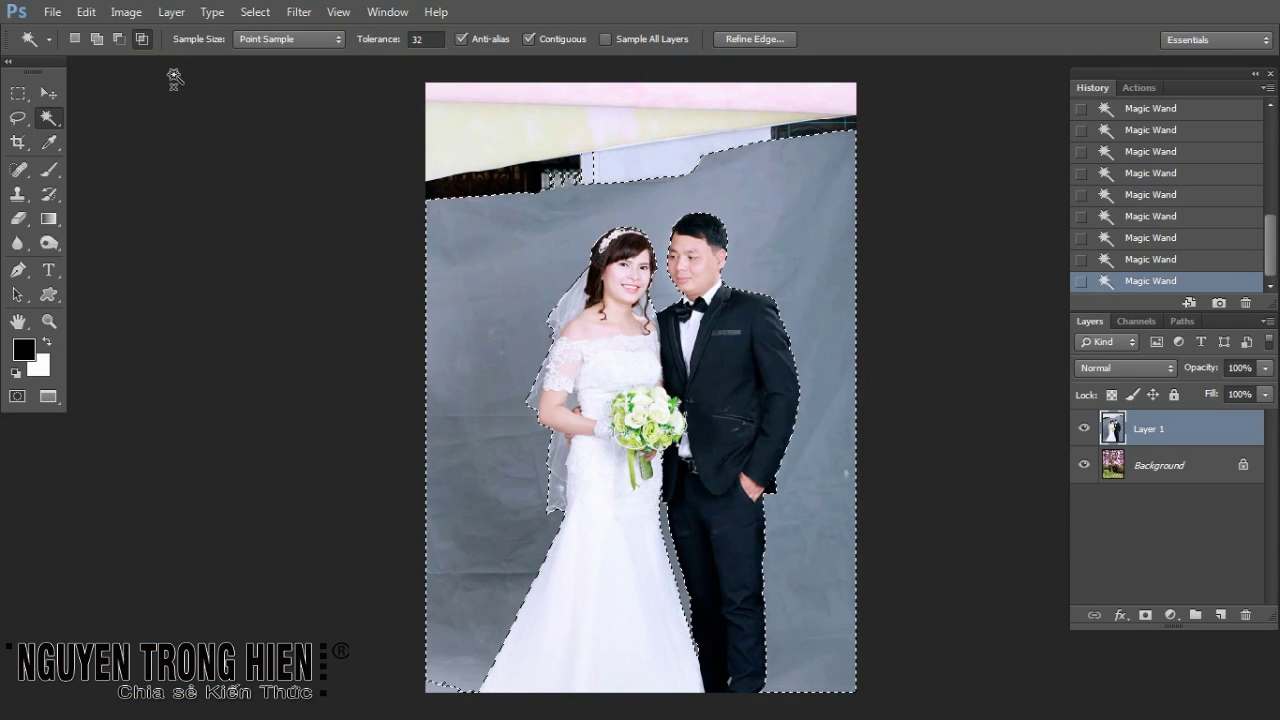
click(14, 120)
Step: Add the top wall area above the couple to the selection with Lasso loops
key(alt)
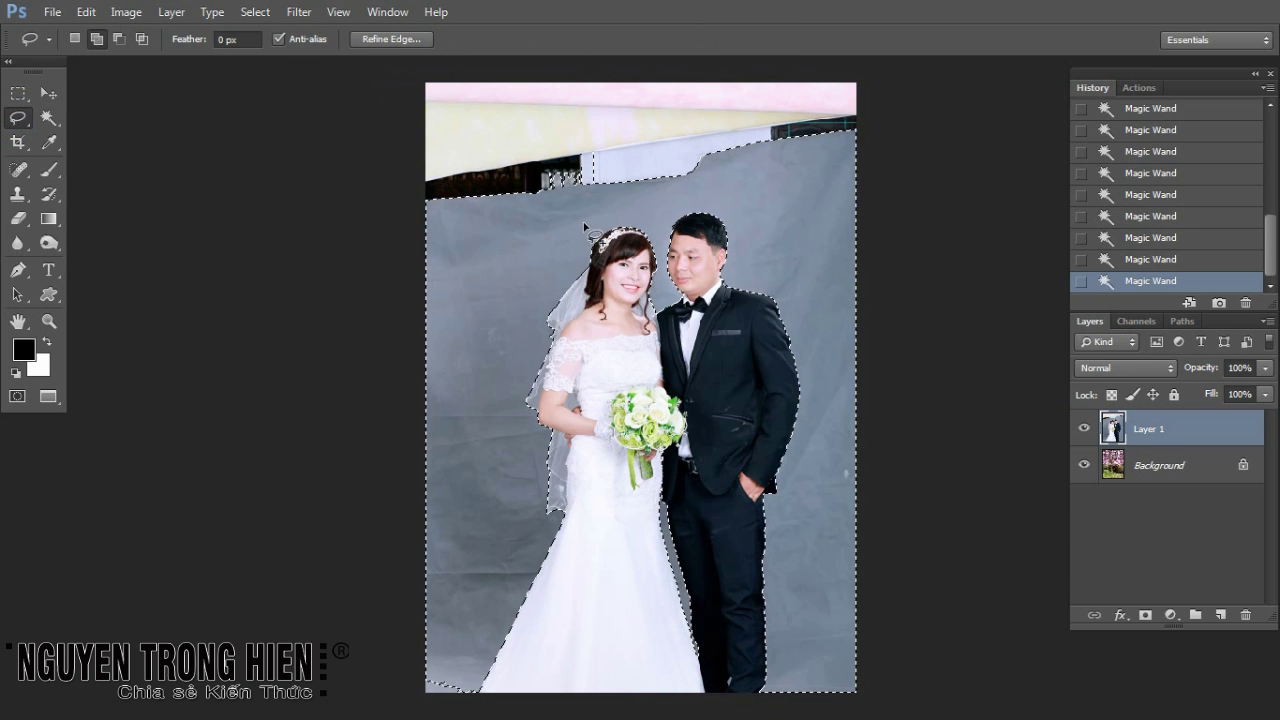
key(shift)
drag(583, 225, 362, 82)
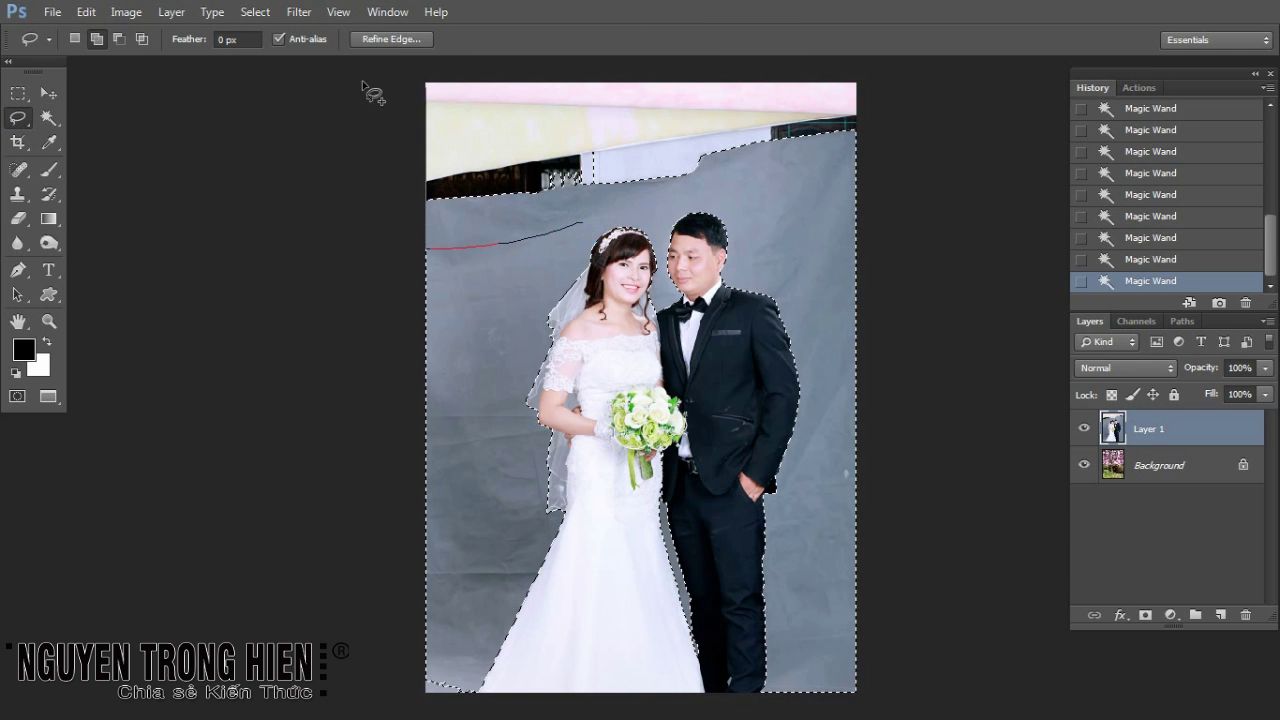
drag(566, 222, 564, 216)
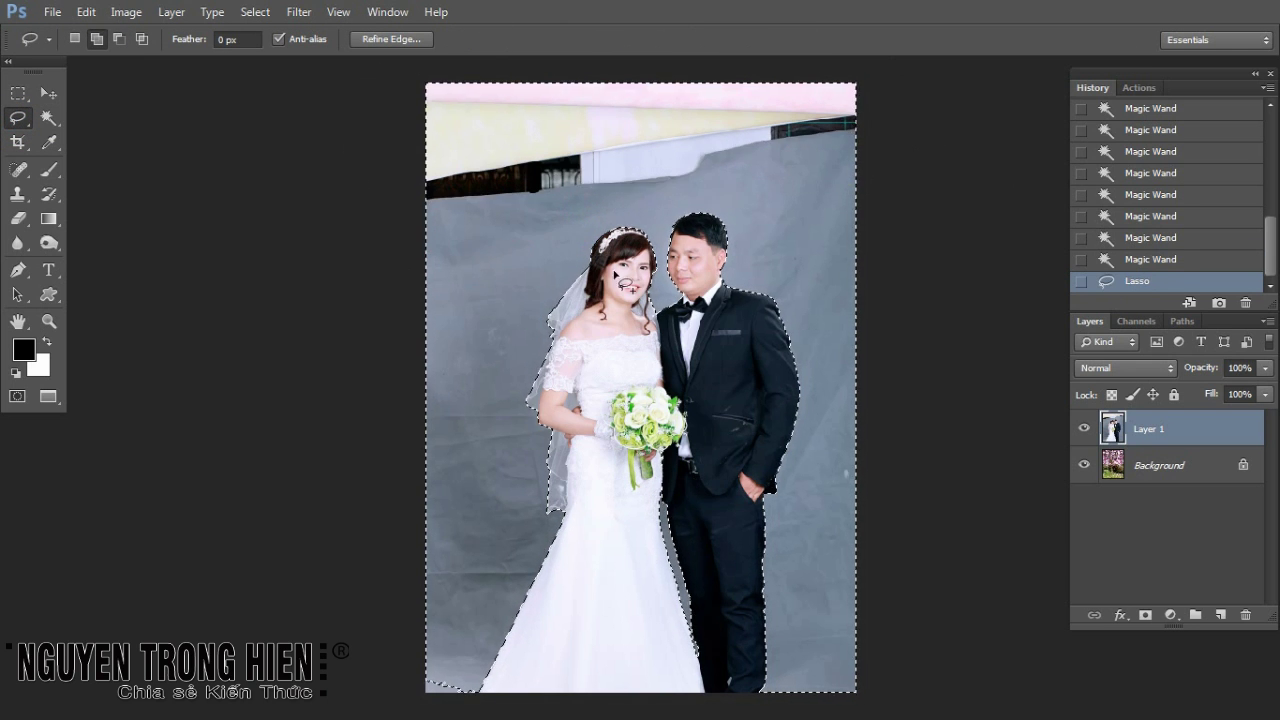
drag(631, 242, 505, 236)
Step: Zoom in on the faces and remove the area beside the bride's hair from the selection
key(z)
drag(533, 176, 806, 338)
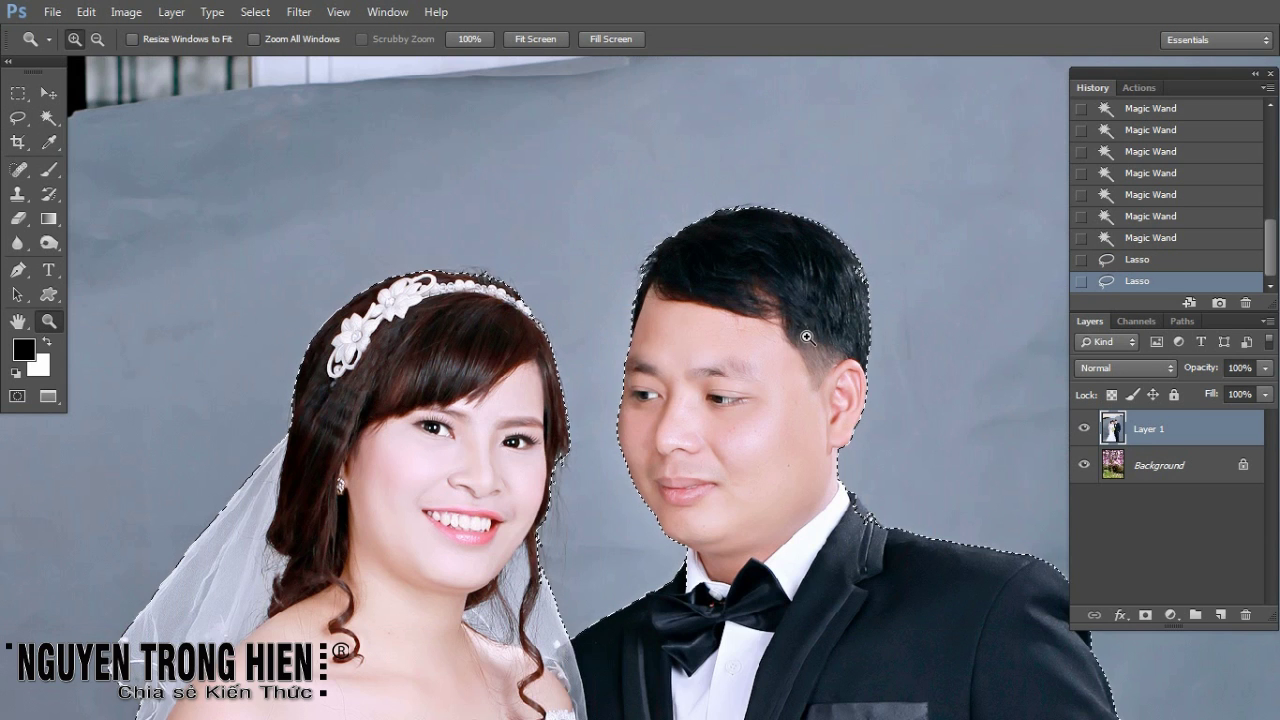
key(l)
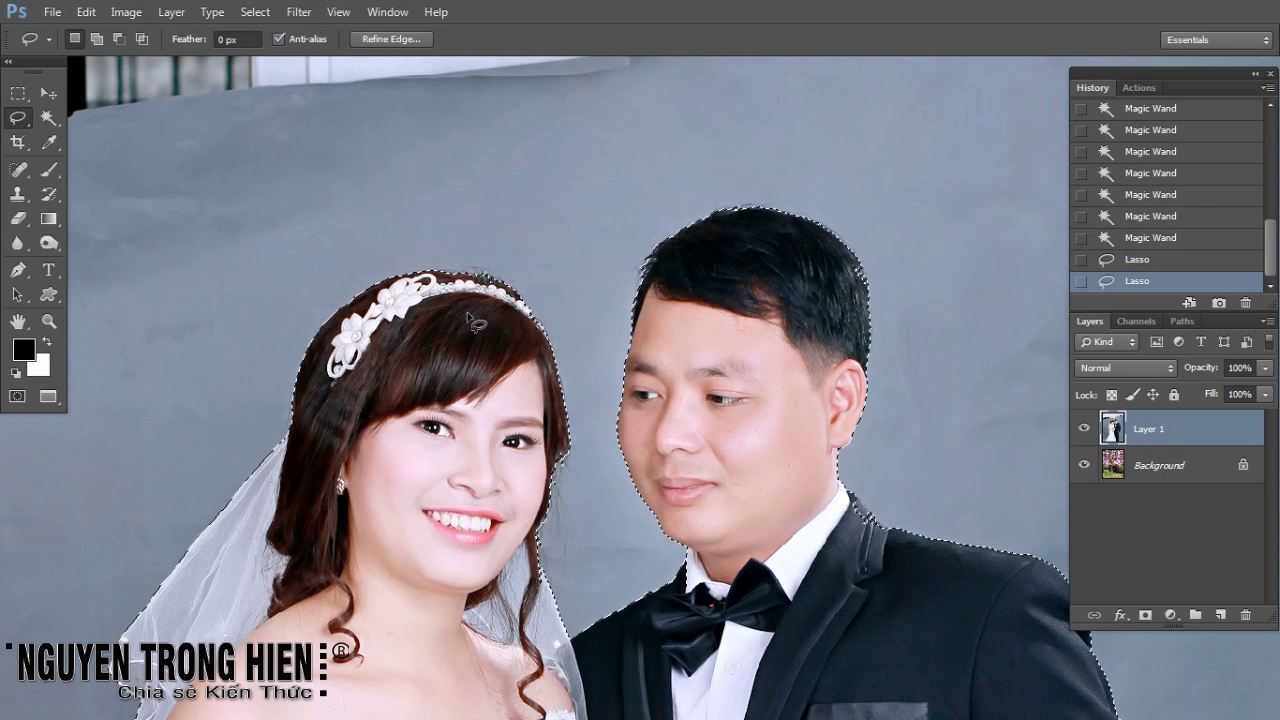
drag(306, 449, 297, 330)
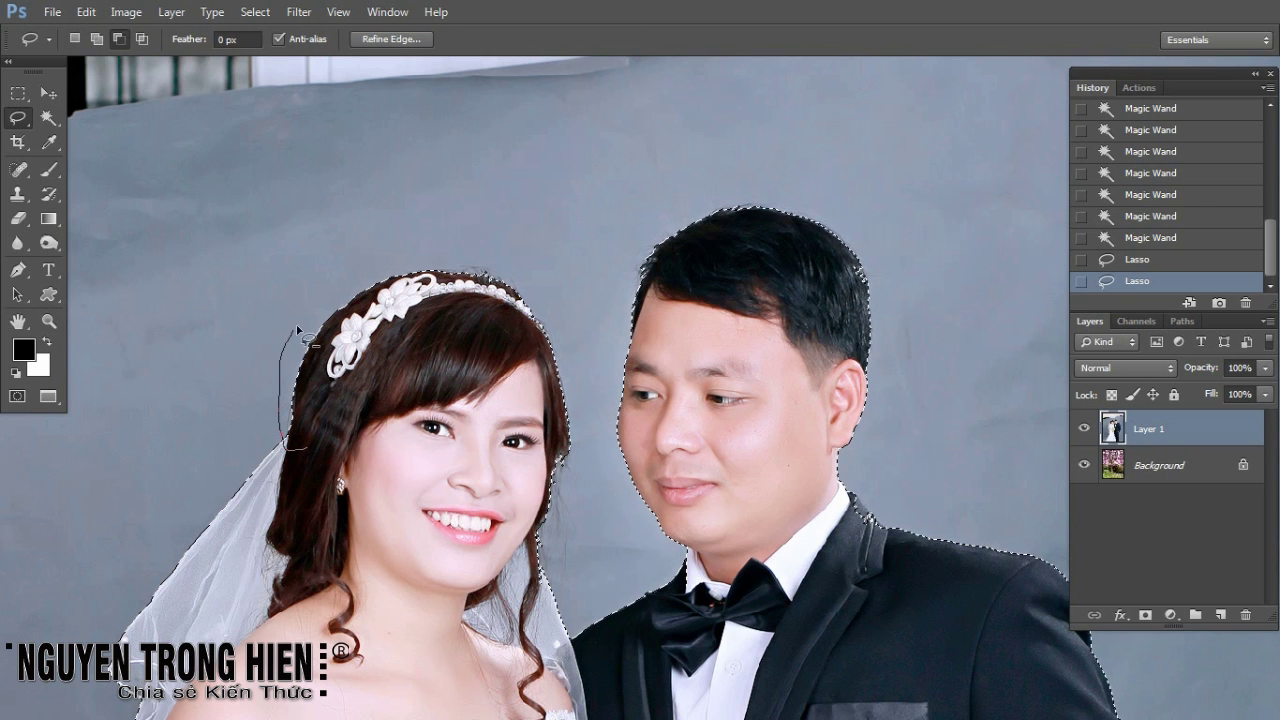
drag(503, 597, 560, 636)
Step: Trace loose outlines around the groom's head and collar, then zoom out to the whole photo
drag(624, 216, 601, 247)
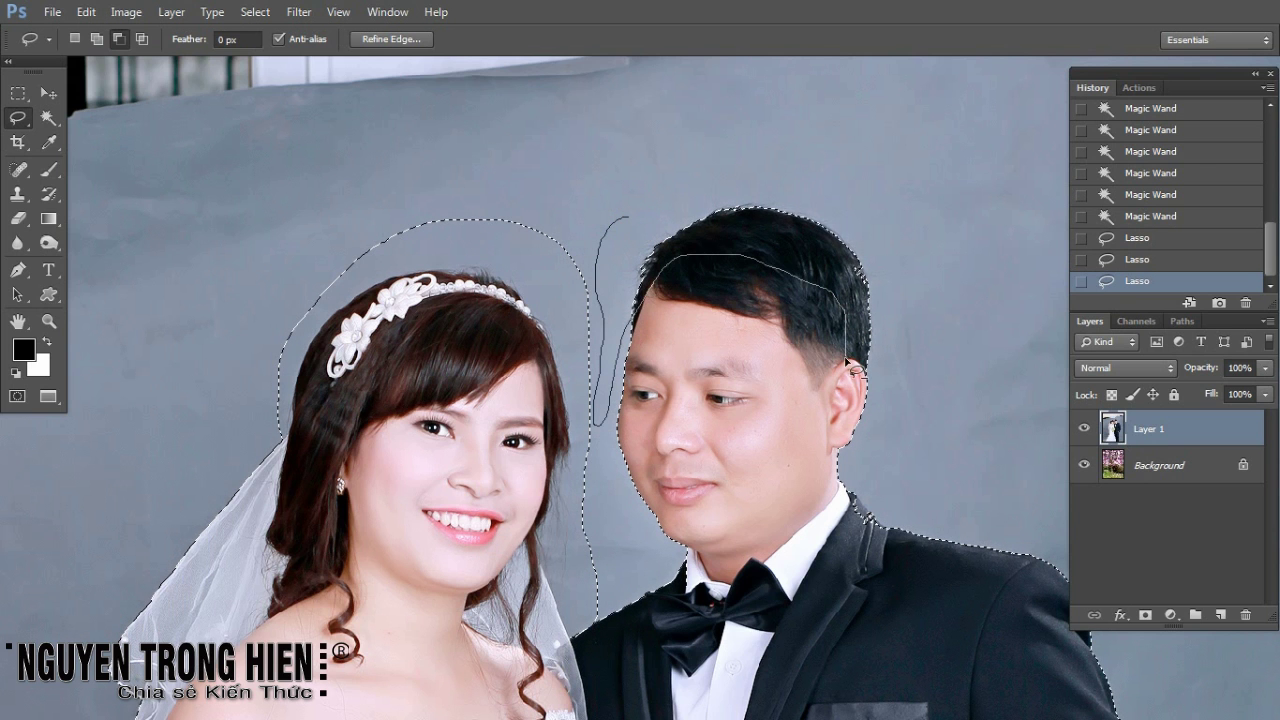
drag(875, 465, 612, 222)
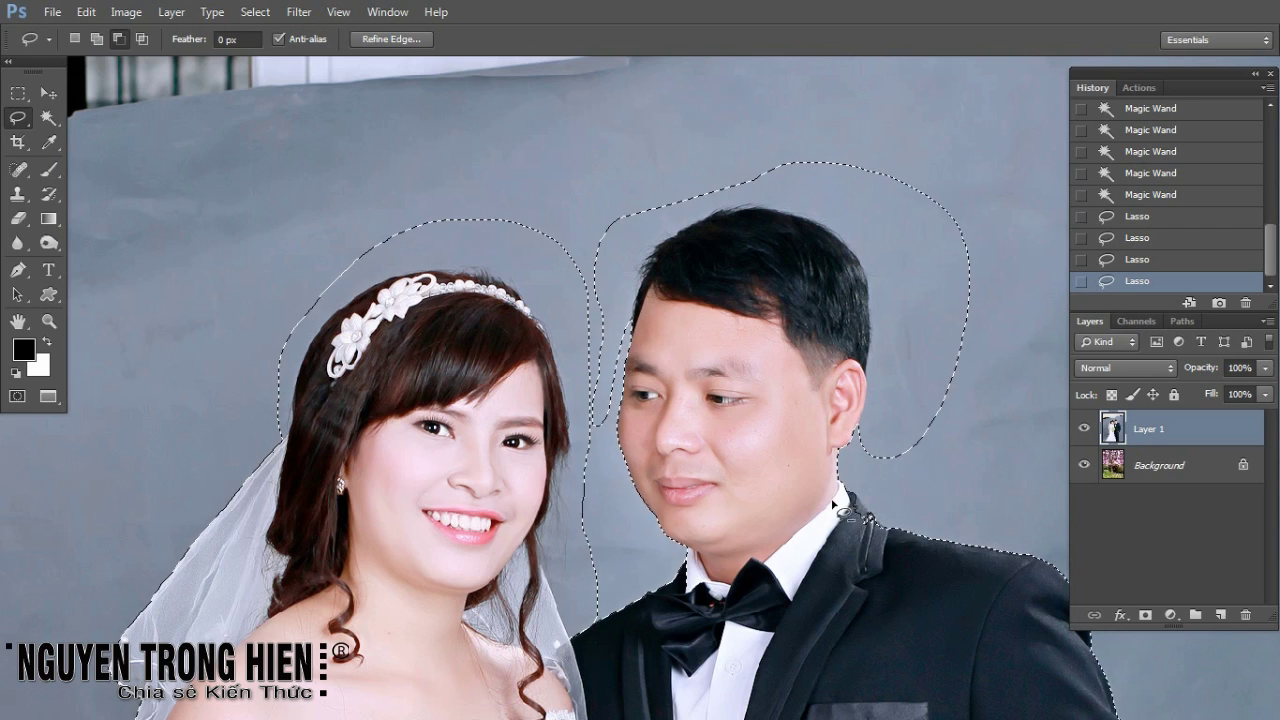
drag(931, 556, 847, 571)
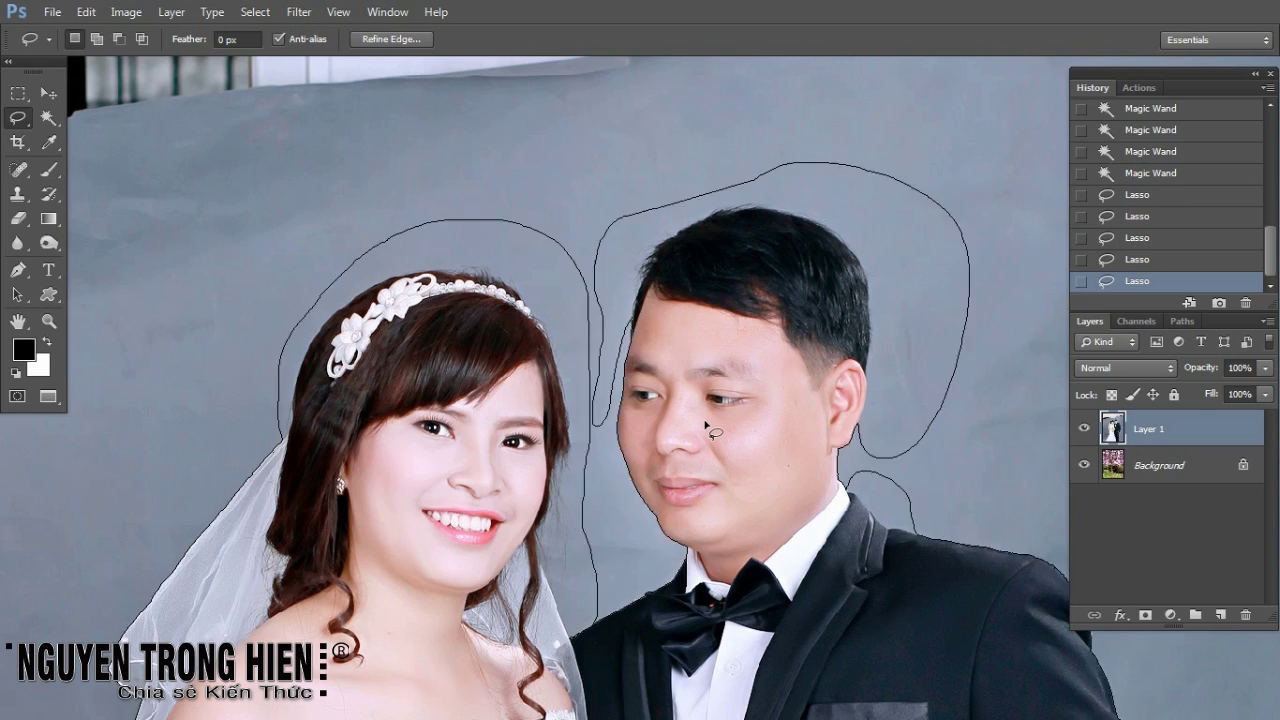
scroll(802, 528, down, 2)
drag(816, 491, 706, 258)
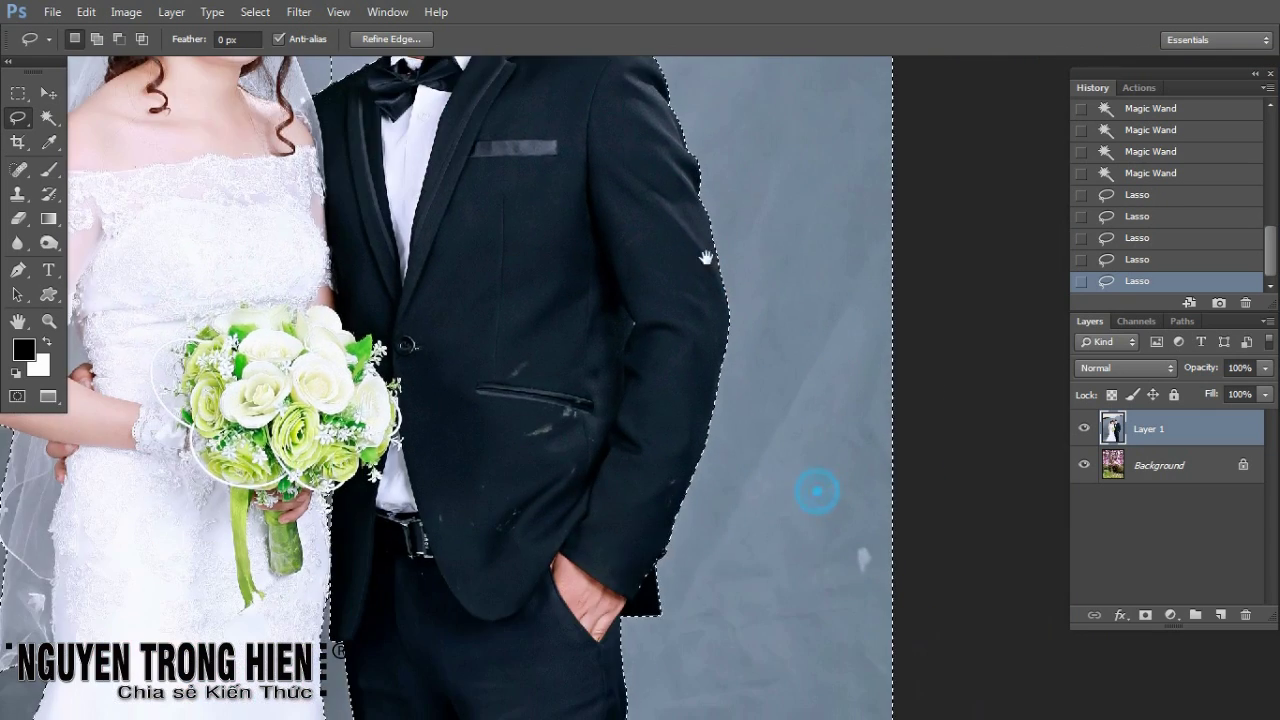
scroll(706, 258, down, 1)
drag(731, 428, 760, 430)
scroll(789, 538, down, 2)
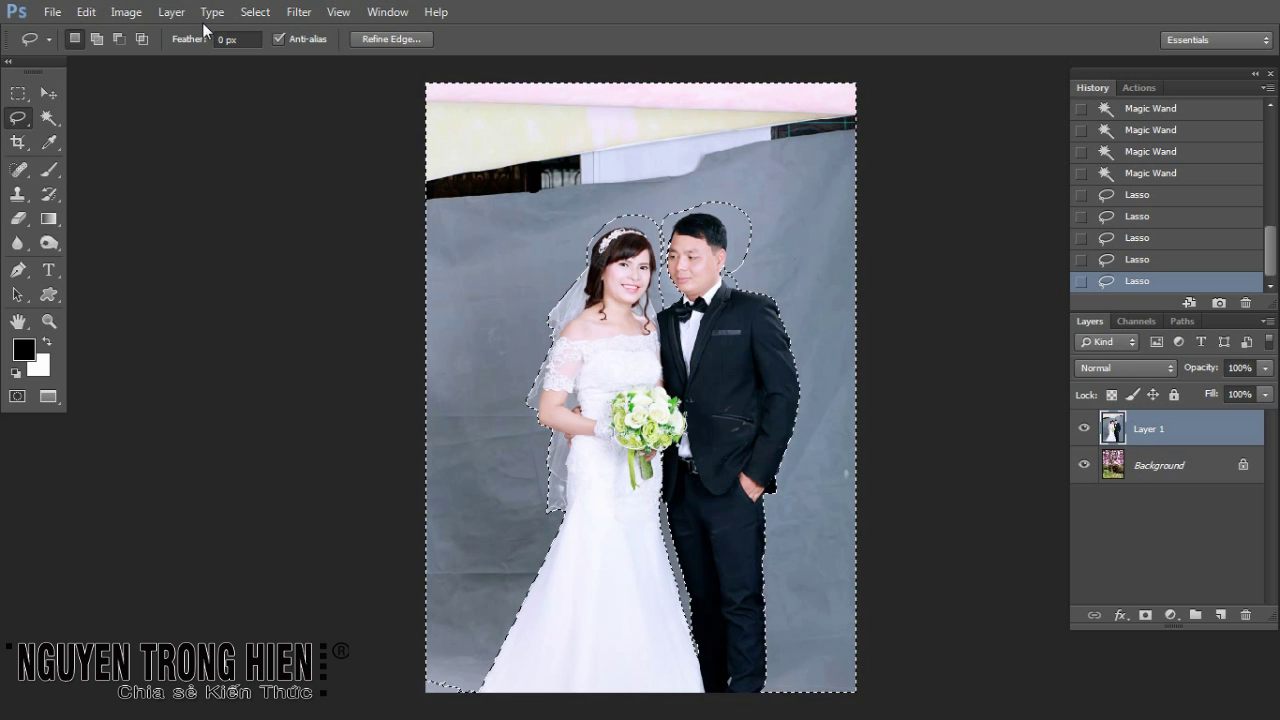
Step: Invert the selection onto the couple and smooth its edge
click(254, 12)
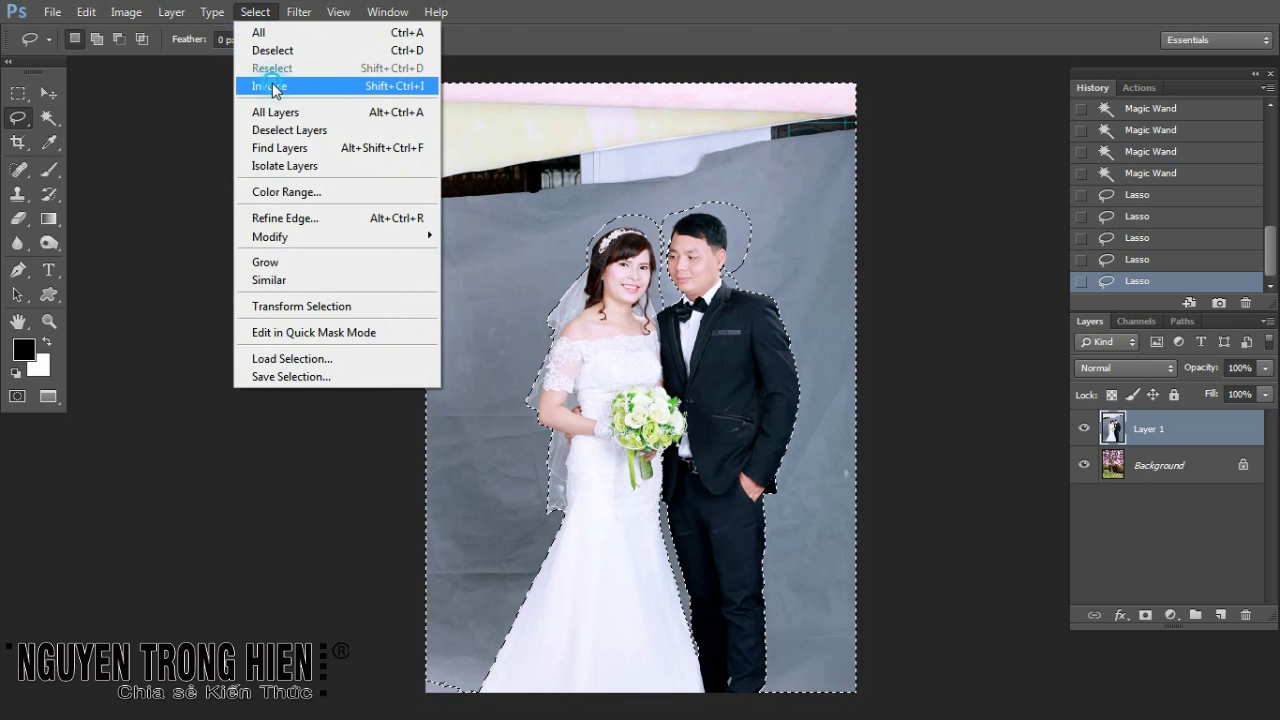
click(270, 86)
click(255, 12)
mouse_move(270, 237)
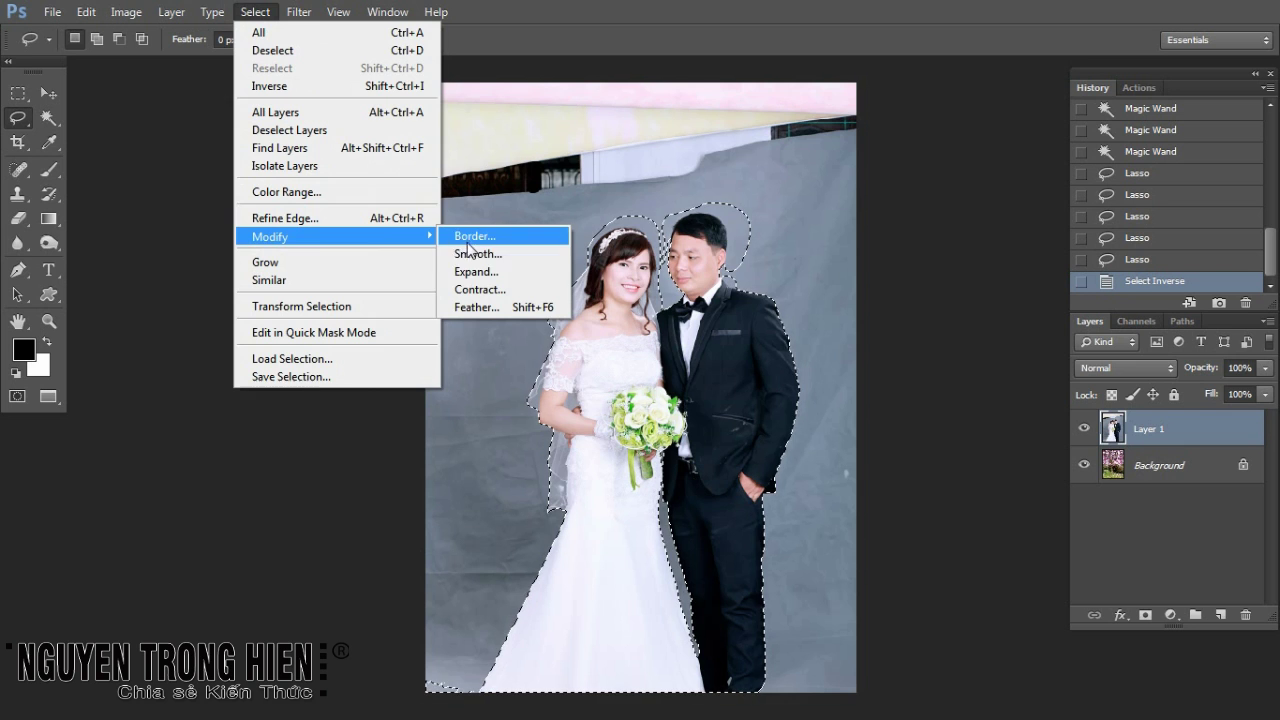
click(472, 254)
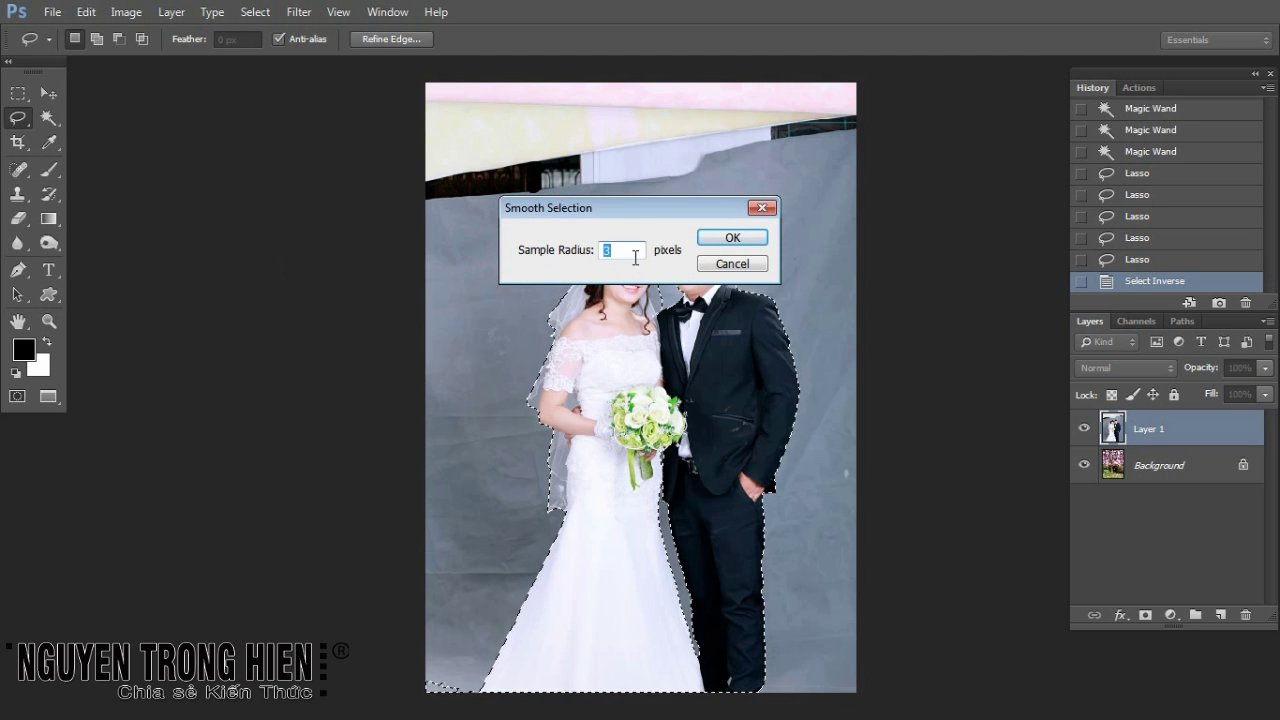
click(732, 238)
Step: Zoom in on the groom's suit edge and feather the selection
key(z)
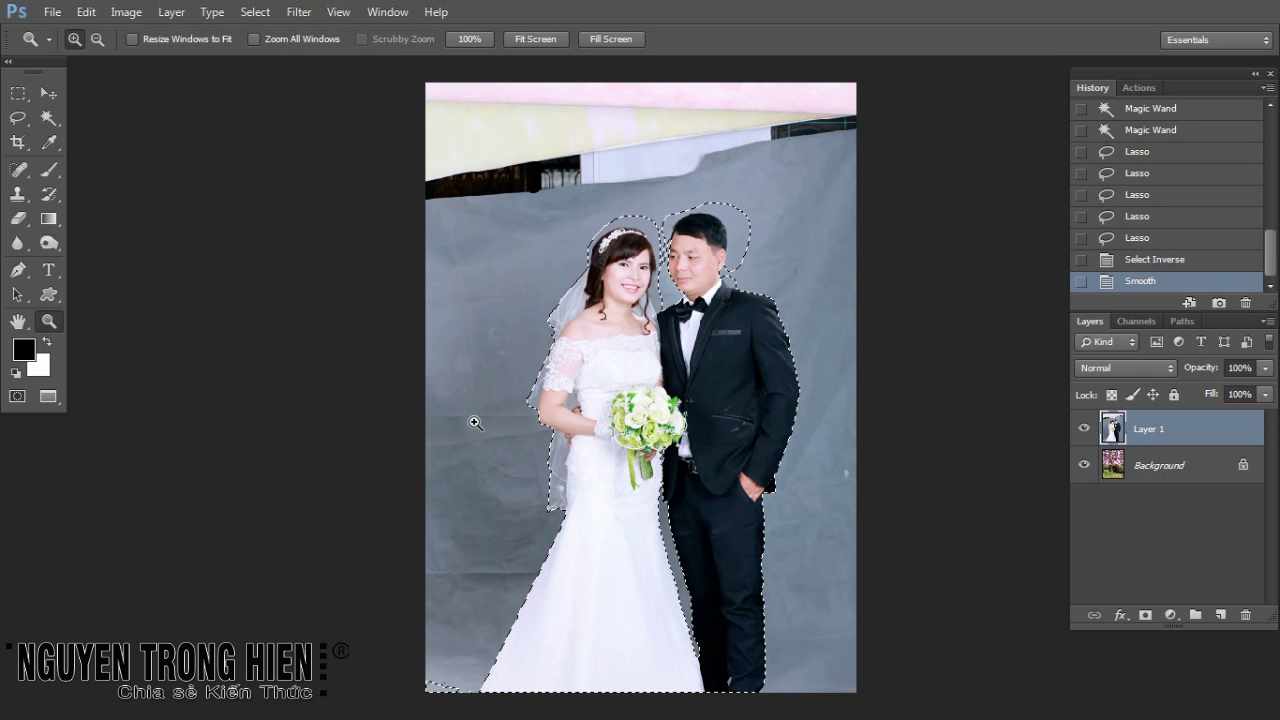
click(786, 358)
click(518, 404)
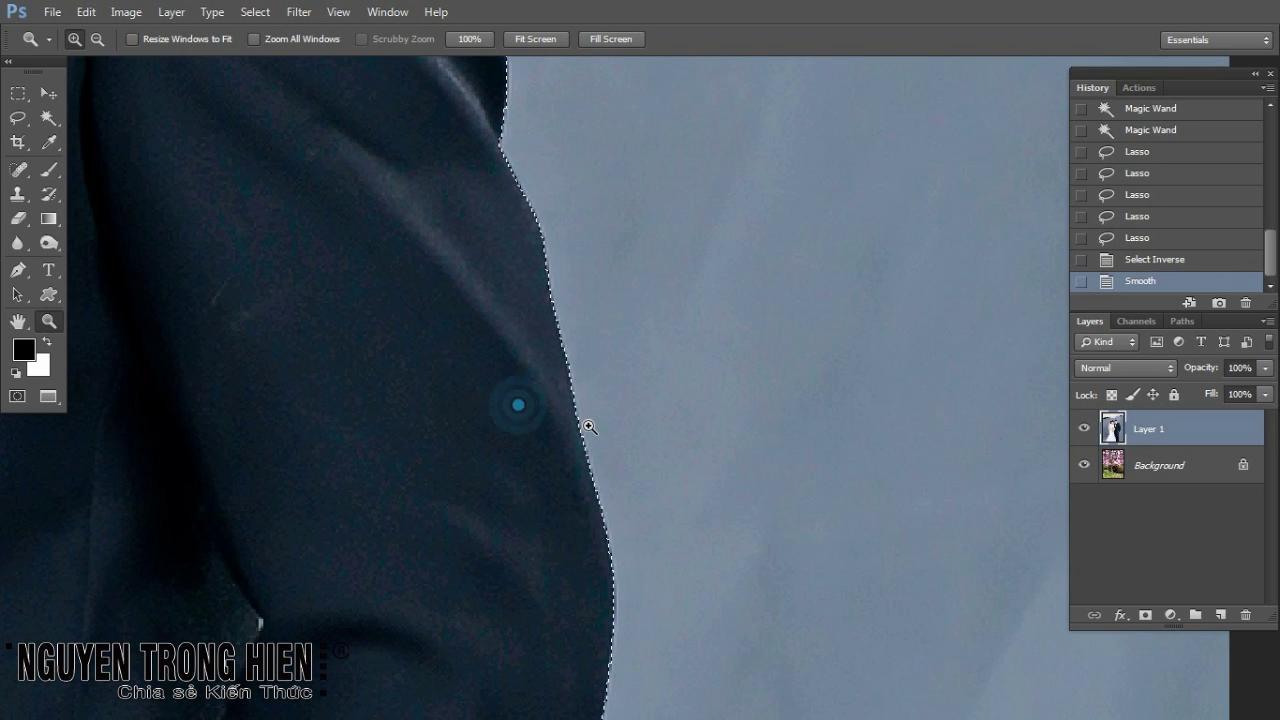
click(255, 12)
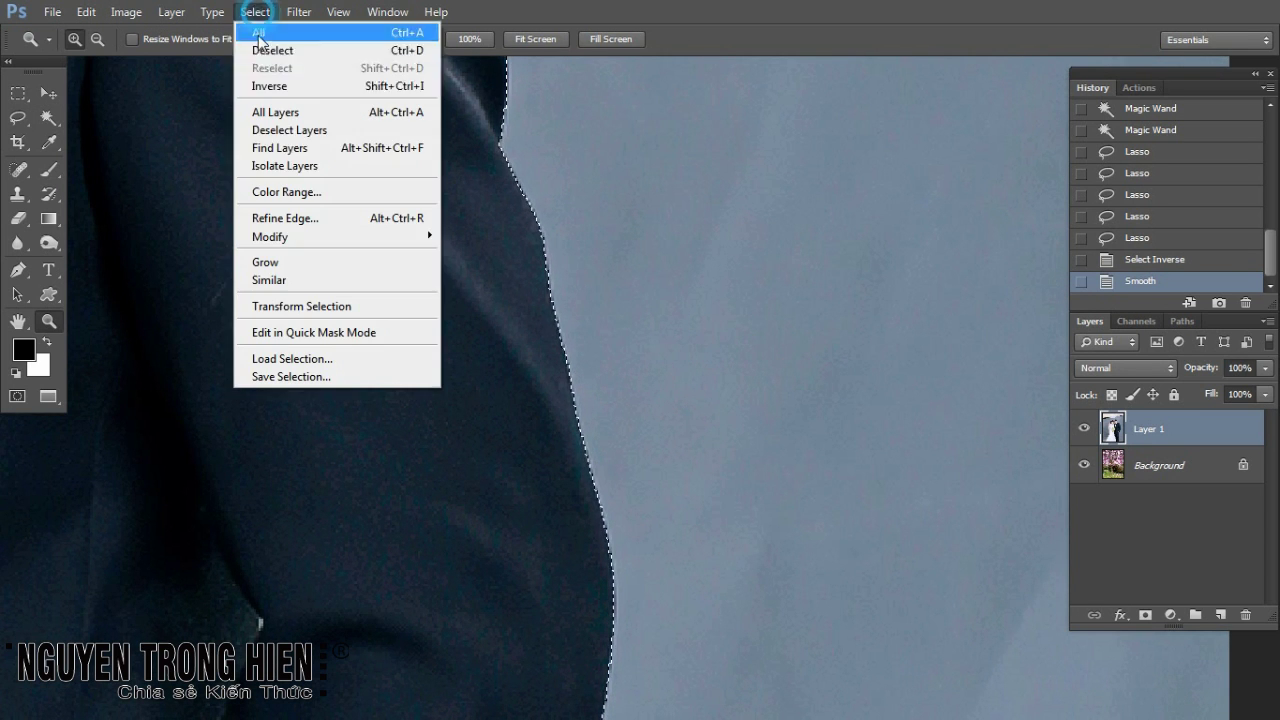
click(330, 233)
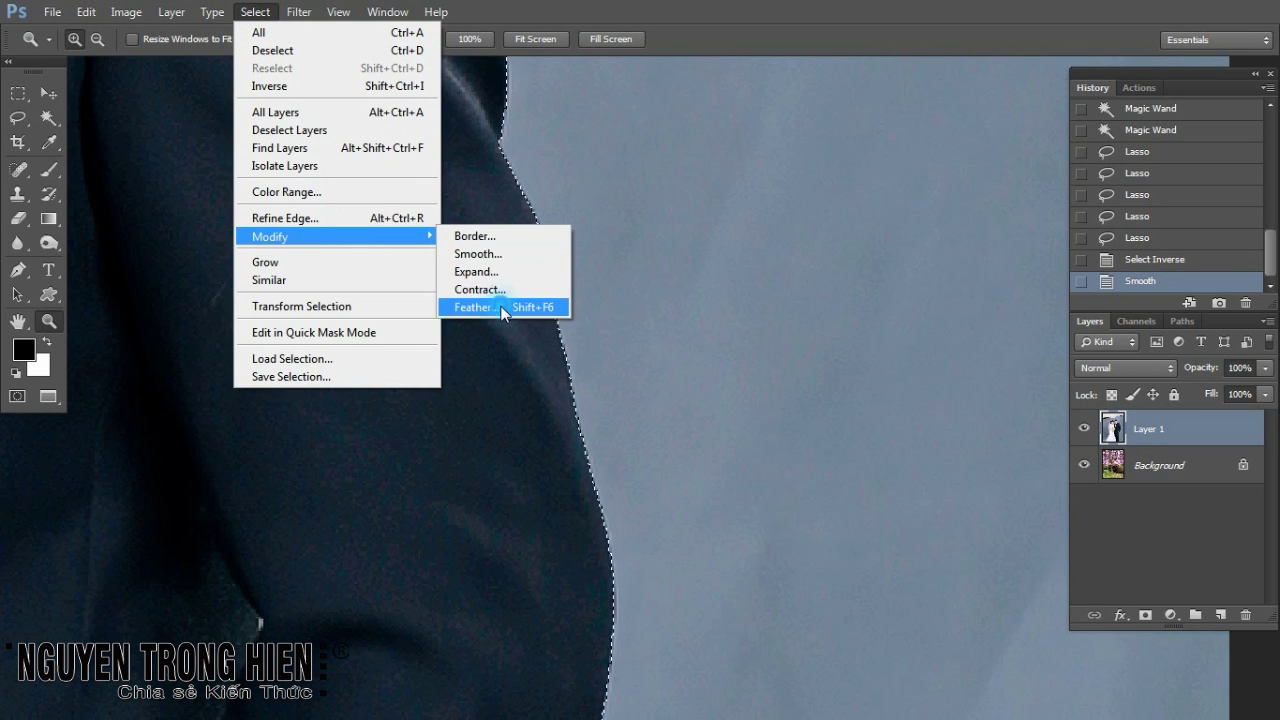
click(478, 307)
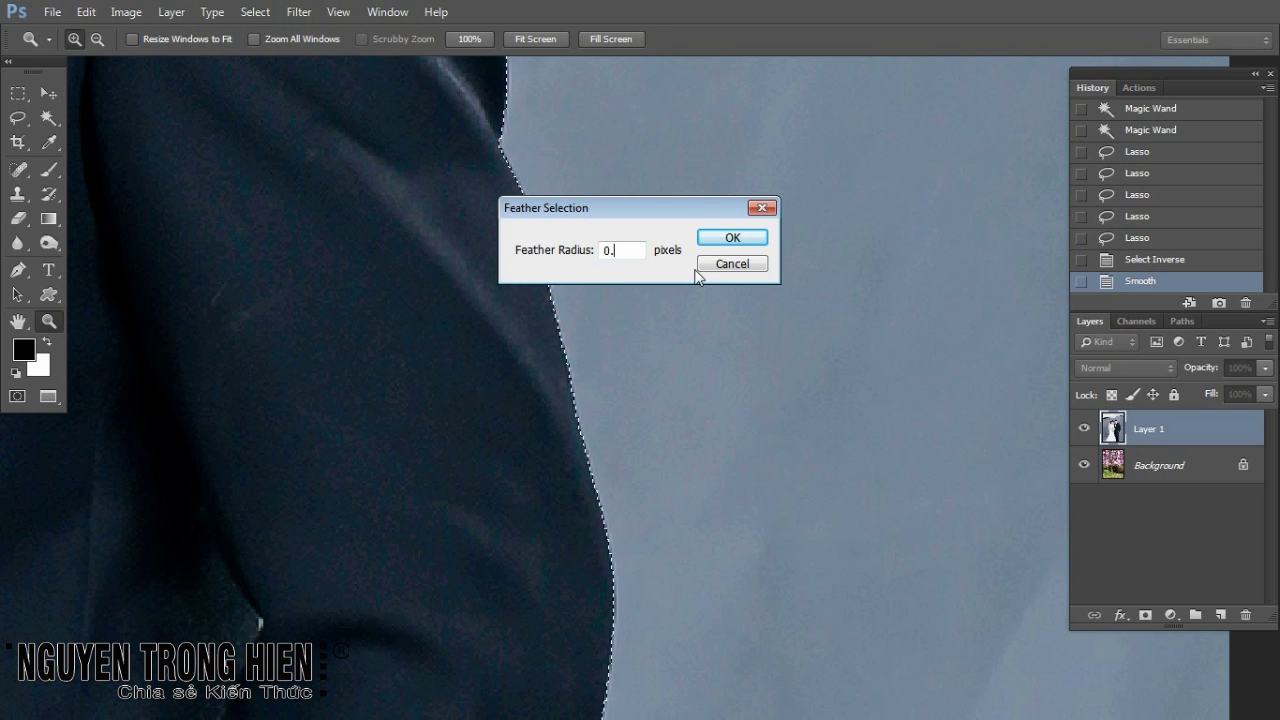
click(713, 238)
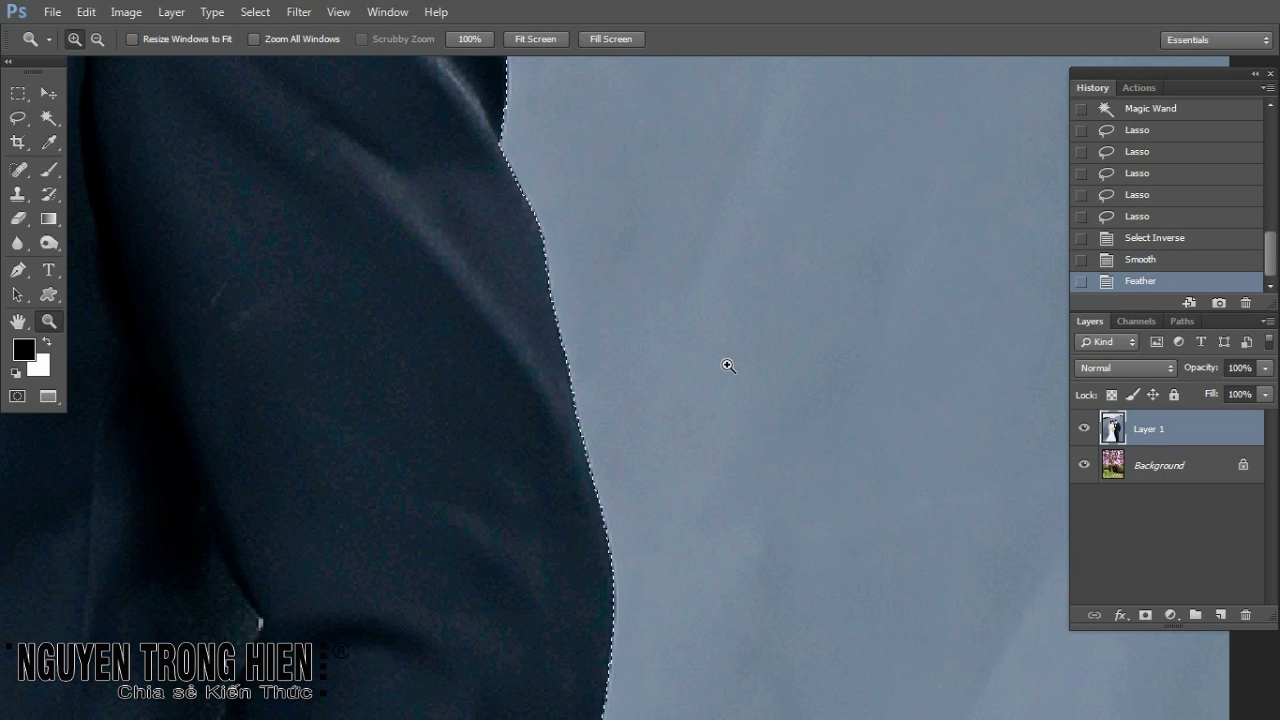
Step: Copy the couple onto Layer 2, hide Layer 1, and inspect the suit edge against the blossoms
key(ctrl+j)
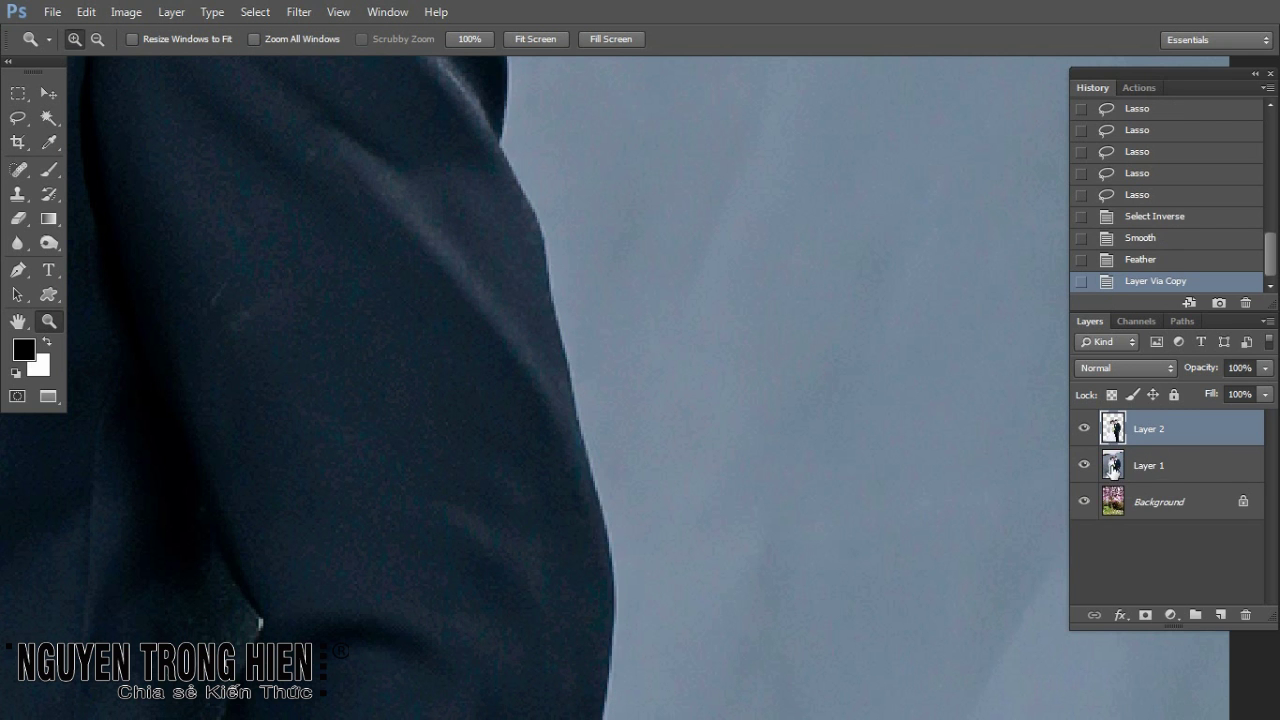
key(ctrl+0)
click(1085, 466)
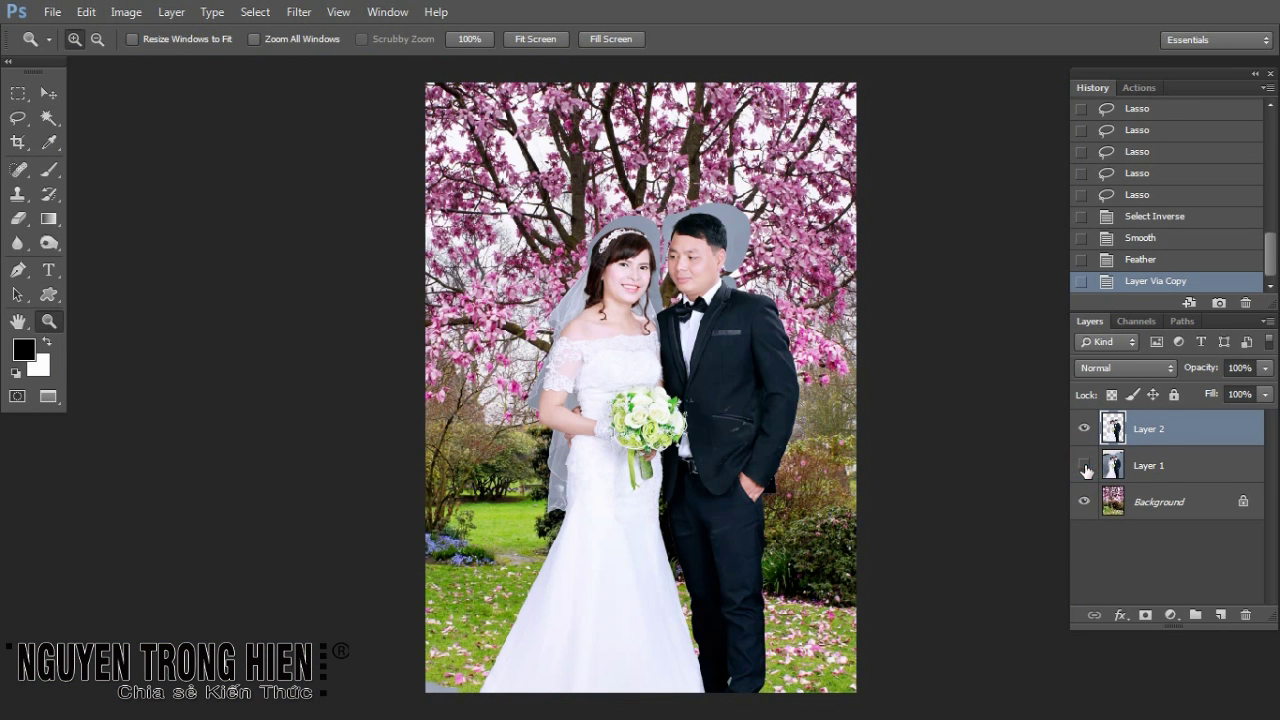
click(724, 357)
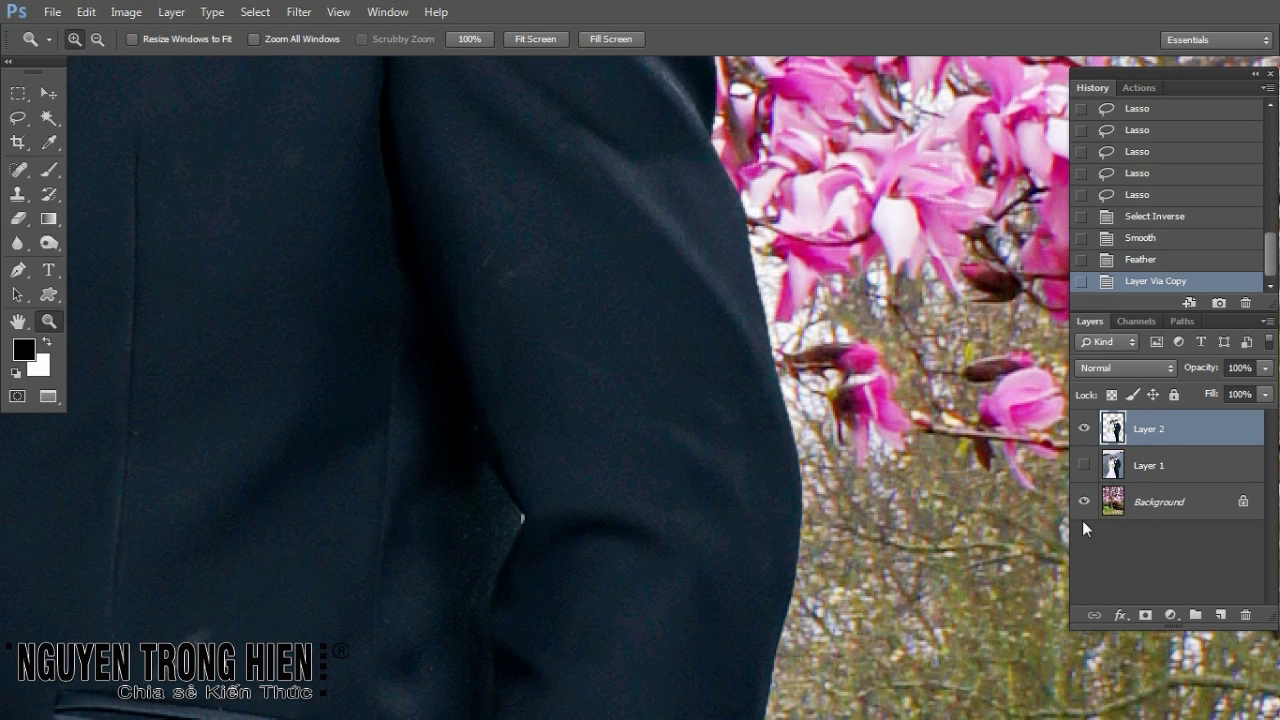
key(ctrl+minus)
key(ctrl+minus)
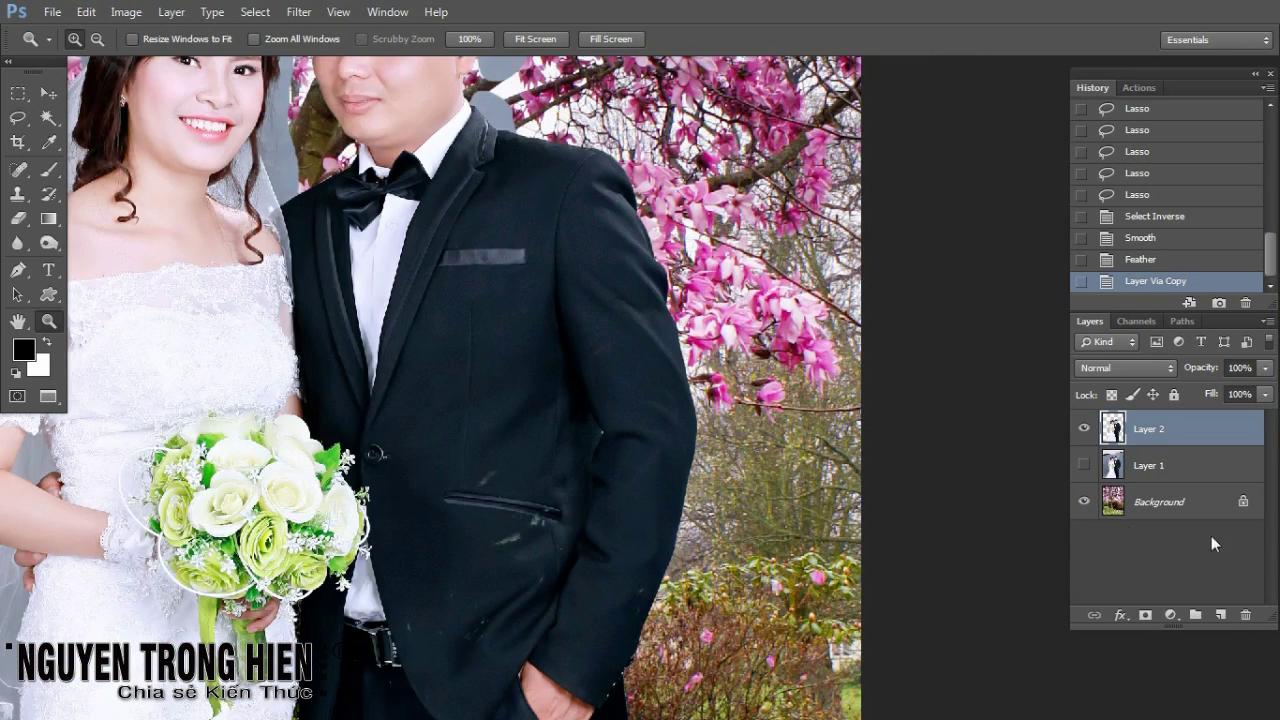
key(ctrl+plus)
key(ctrl+plus)
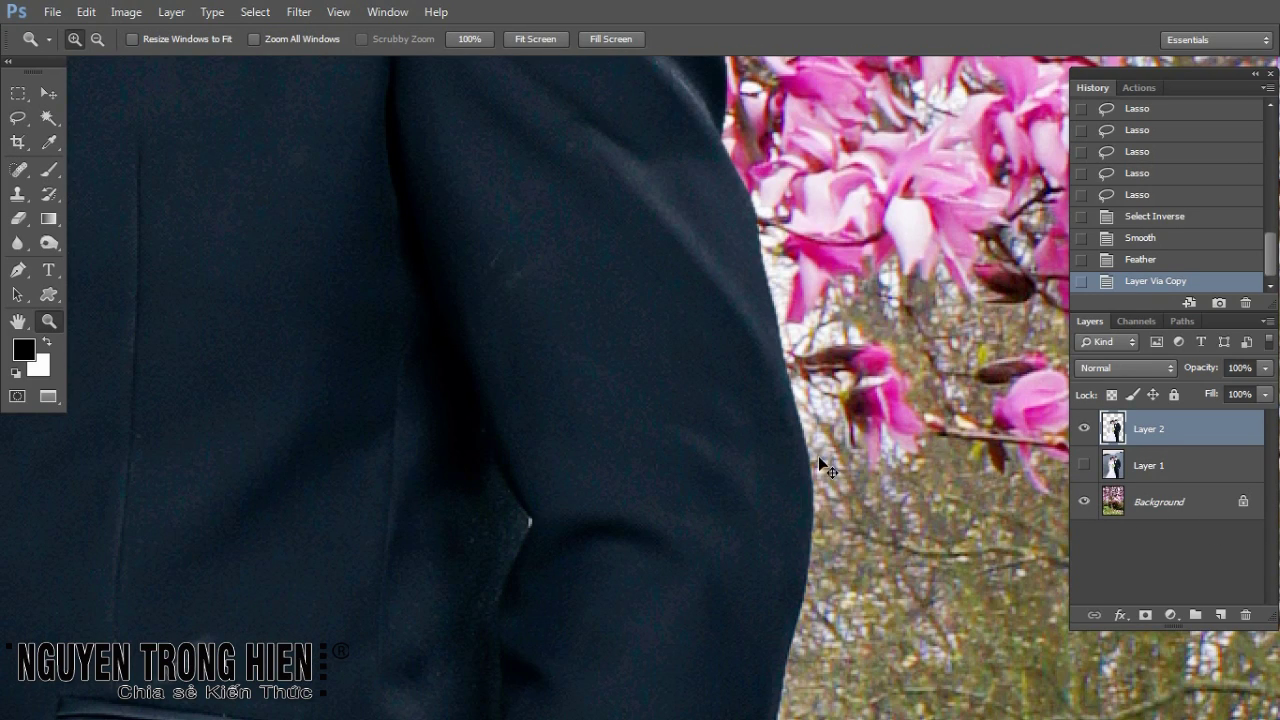
Step: Zoom deep into the groom's suit and draw a pen path around the blemish
key(ctrl+minus)
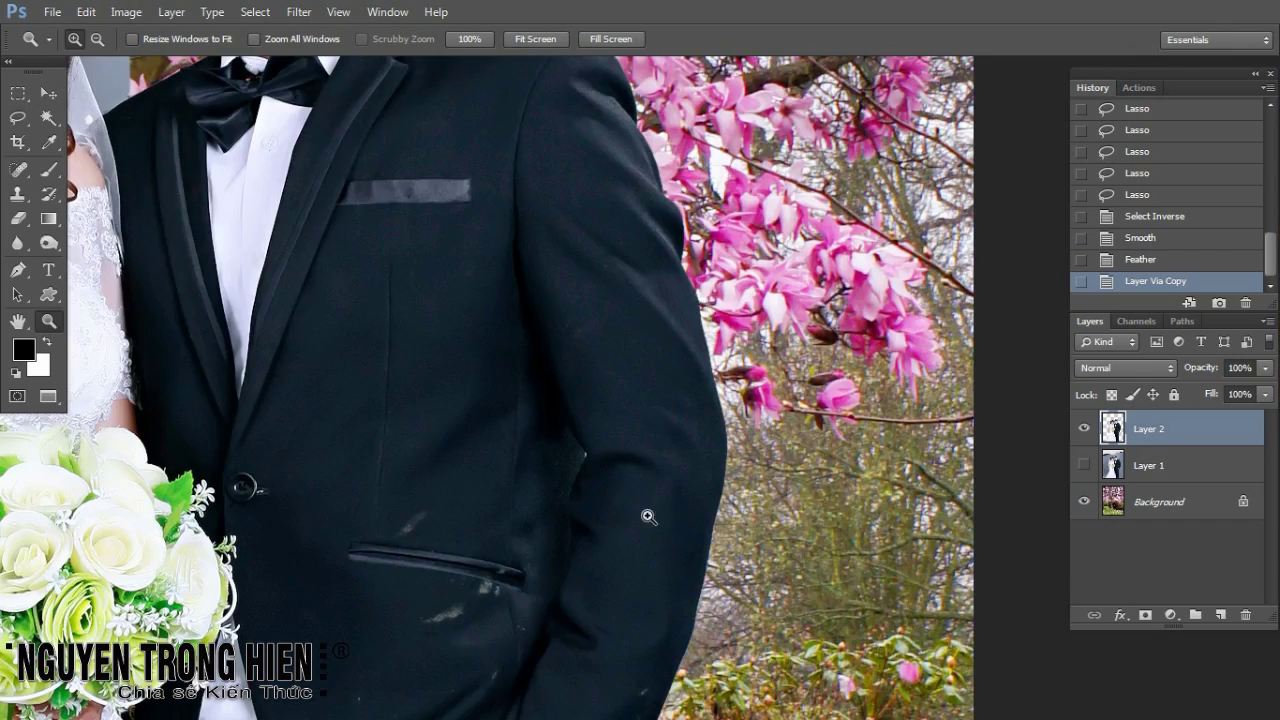
click(591, 494)
click(640, 400)
scroll(669, 307, up, 2)
click(669, 307)
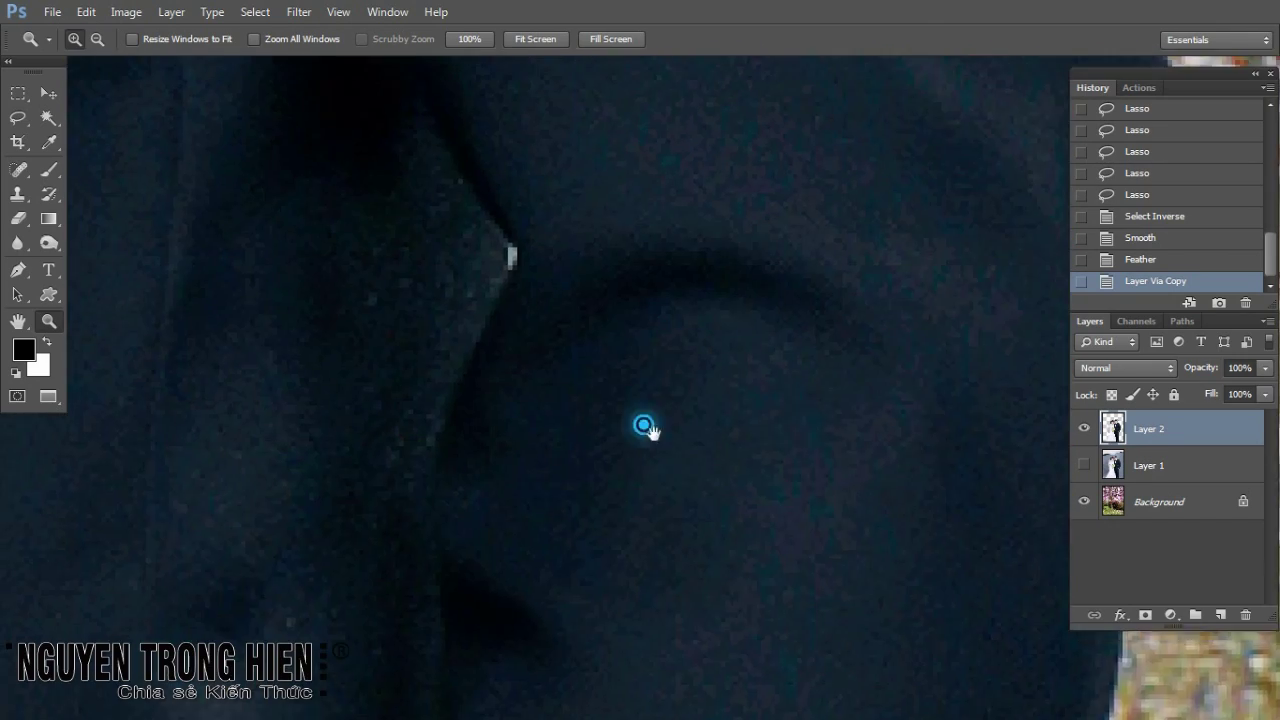
drag(643, 426, 760, 491)
key(p)
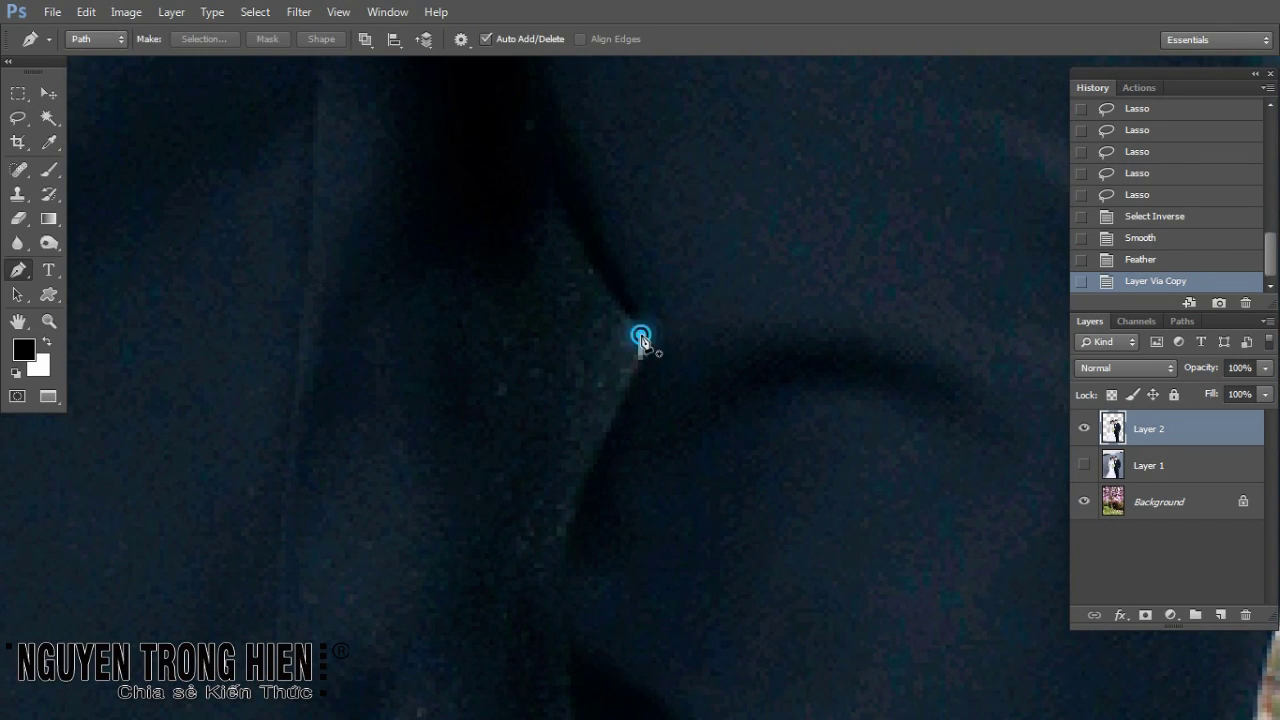
drag(641, 337, 645, 370)
click(650, 370)
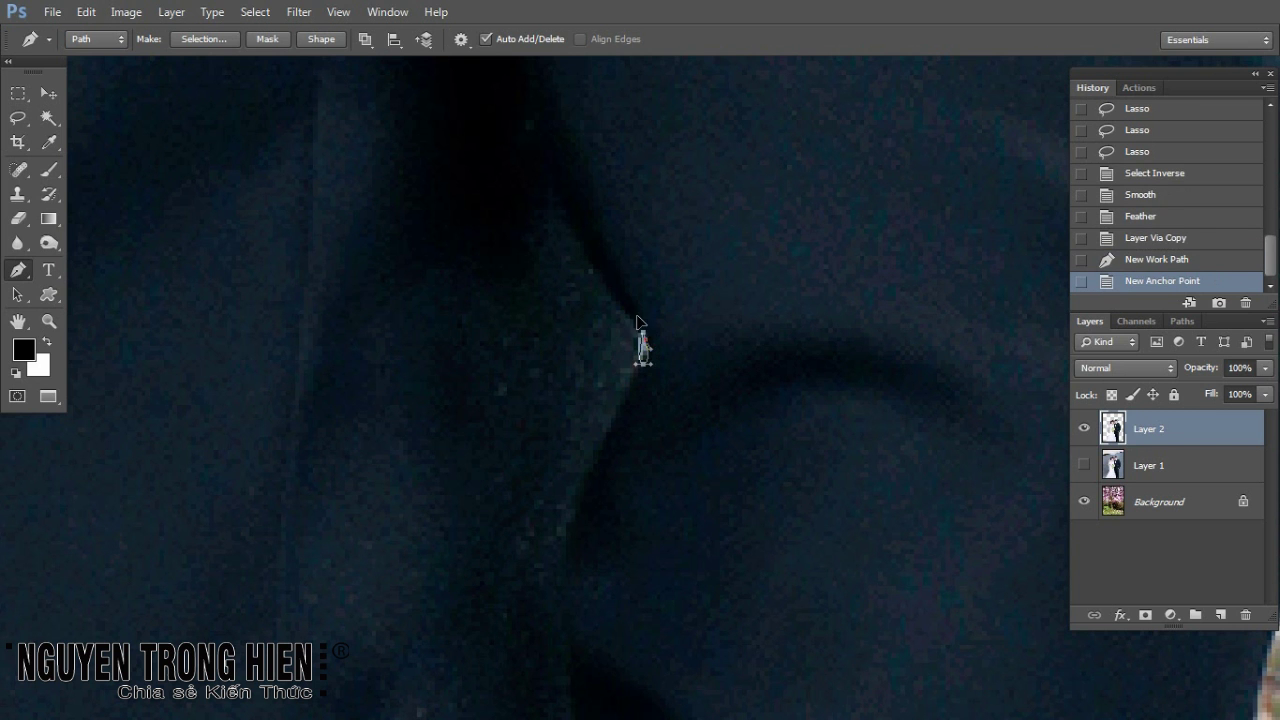
click(643, 345)
alt+scroll(686, 400, down, 2)
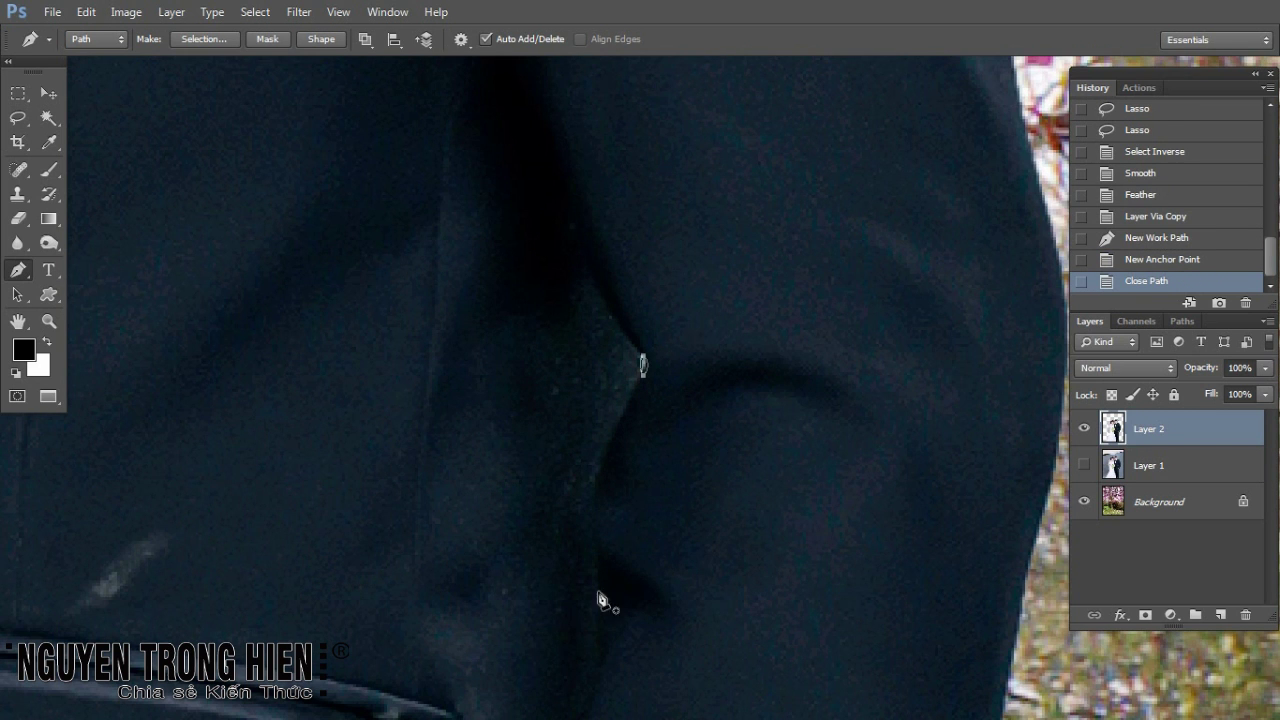
key(ctrl+0)
Step: Trace a closed pen path around the pale patch on the suit and convert it to a selection
key(z)
click(707, 651)
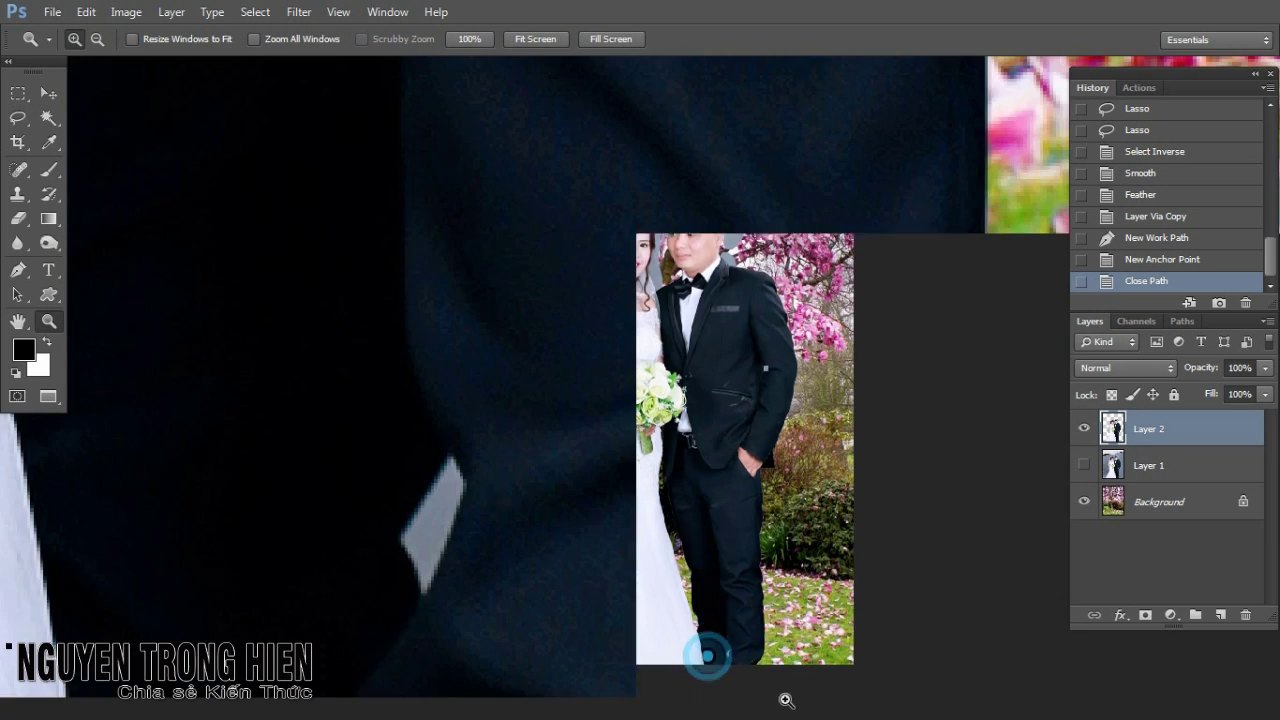
drag(550, 507, 672, 488)
key(p)
click(550, 570)
click(526, 513)
click(572, 451)
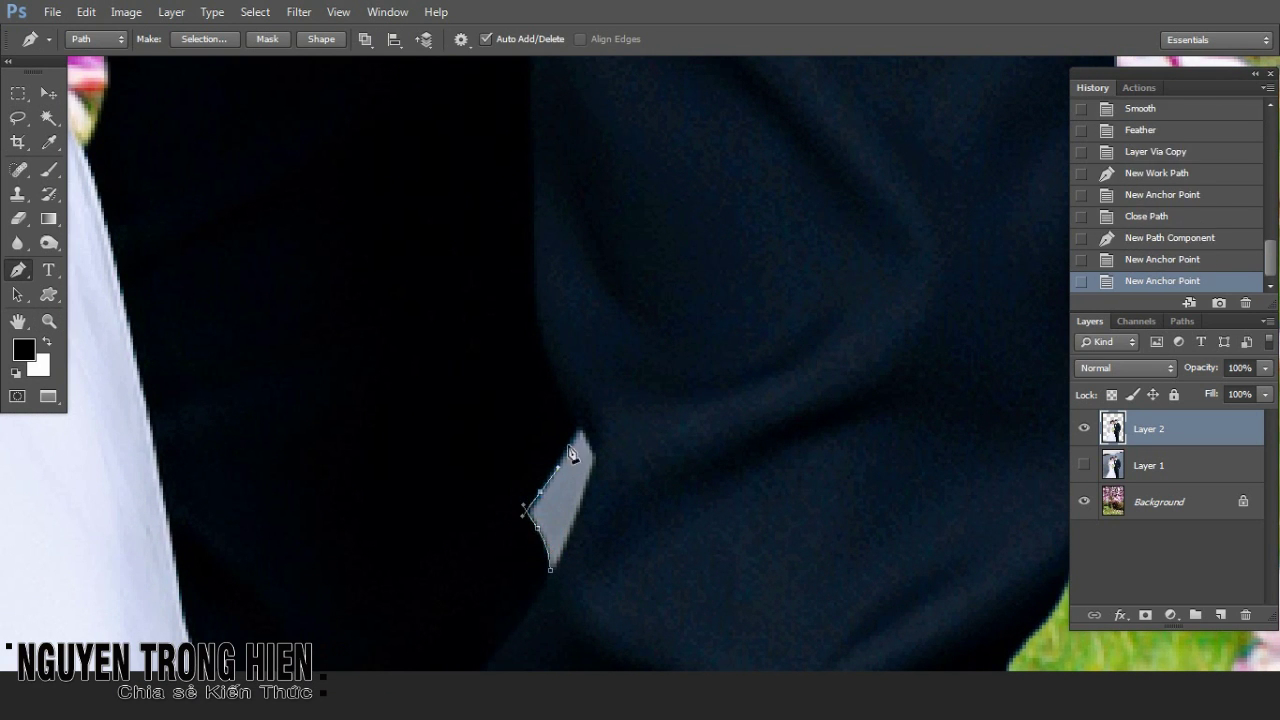
click(580, 424)
drag(595, 465, 594, 484)
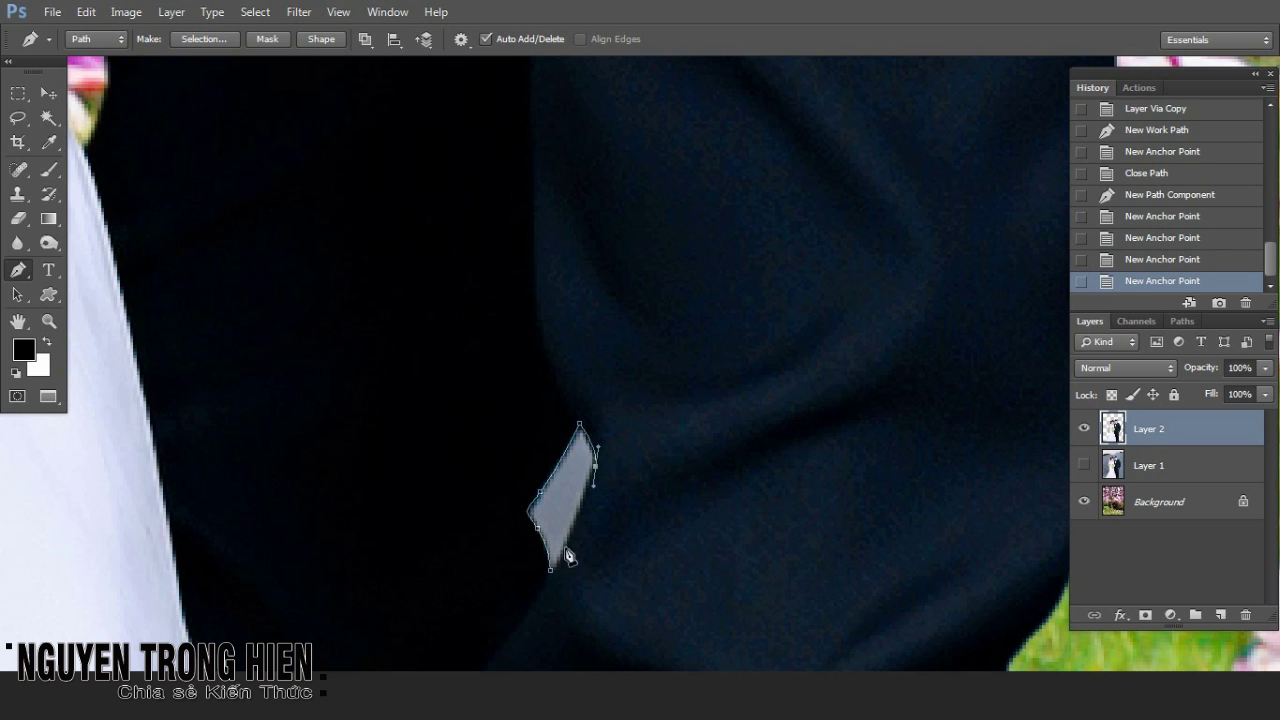
click(550, 572)
key(ctrl+Return)
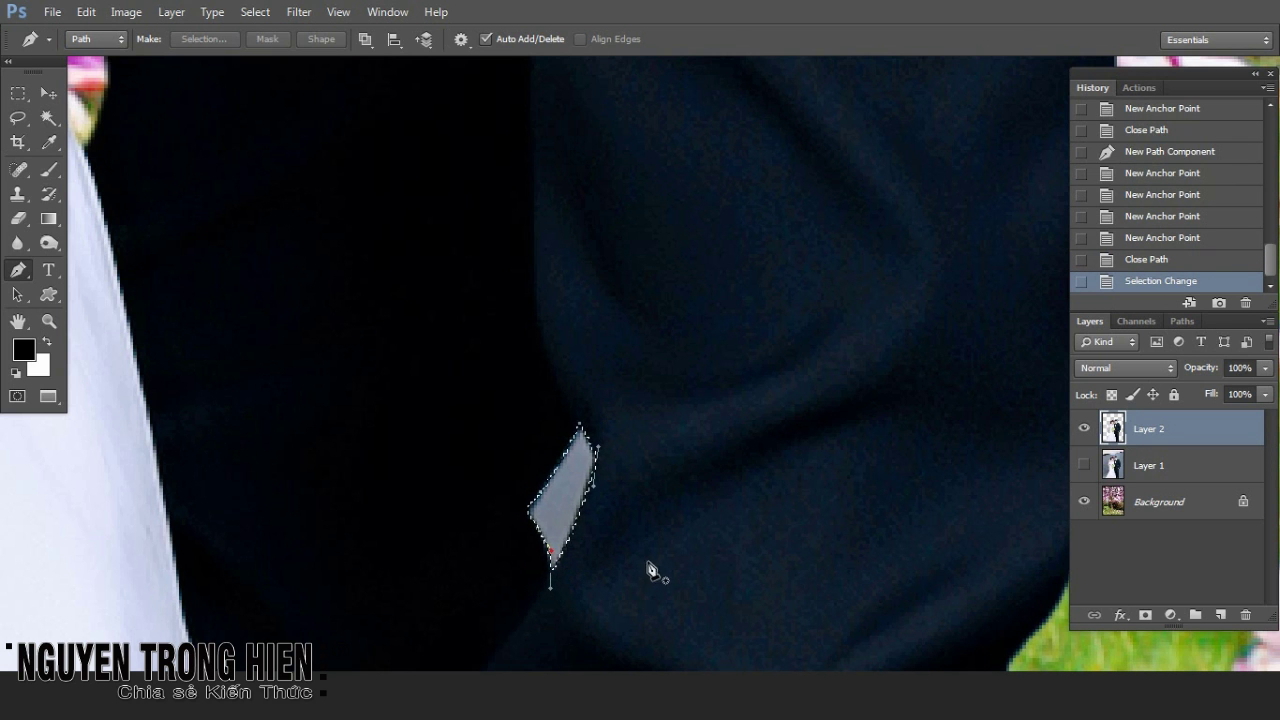
Step: Feather the patch selection and delete it from Layer 2
scroll(660, 526, down, 3)
scroll(662, 518, down, 2)
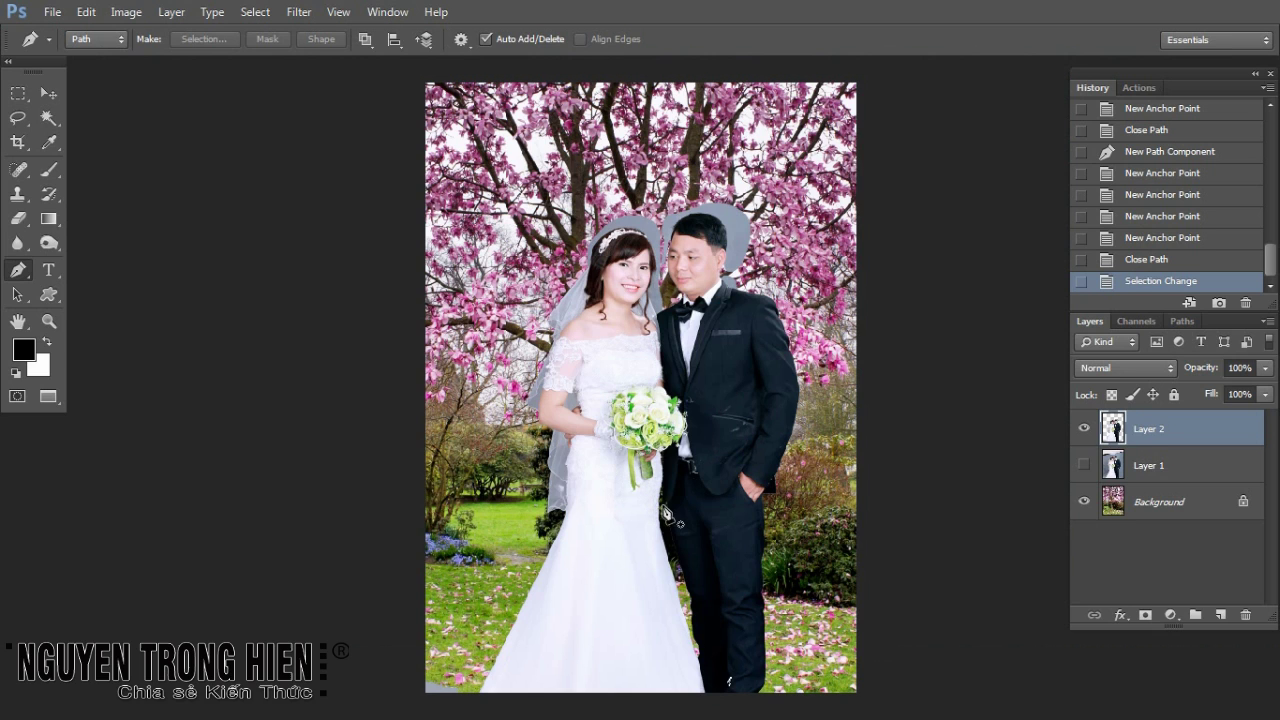
key(shift+F6)
key(Return)
key(Delete)
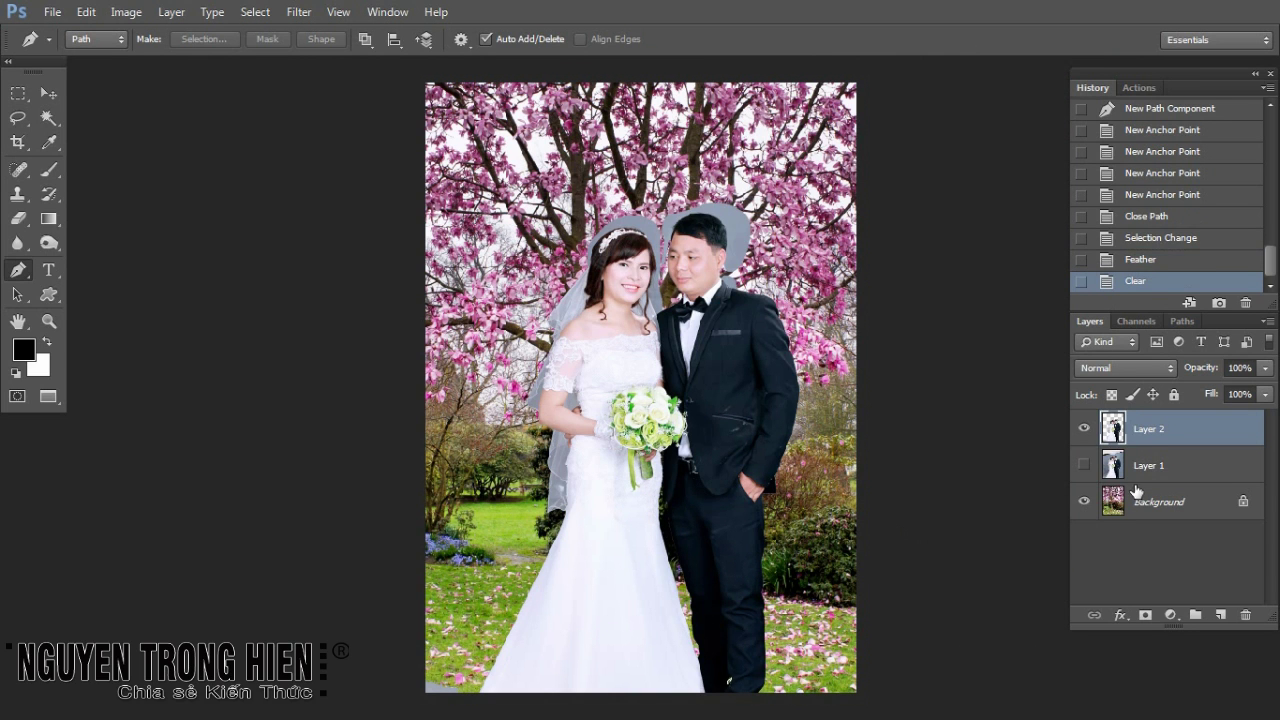
Step: Deselect, zoom in on the couple's faces, and lasso around both heads
key(ctrl+d)
key(z)
scroll(794, 357, up, 5)
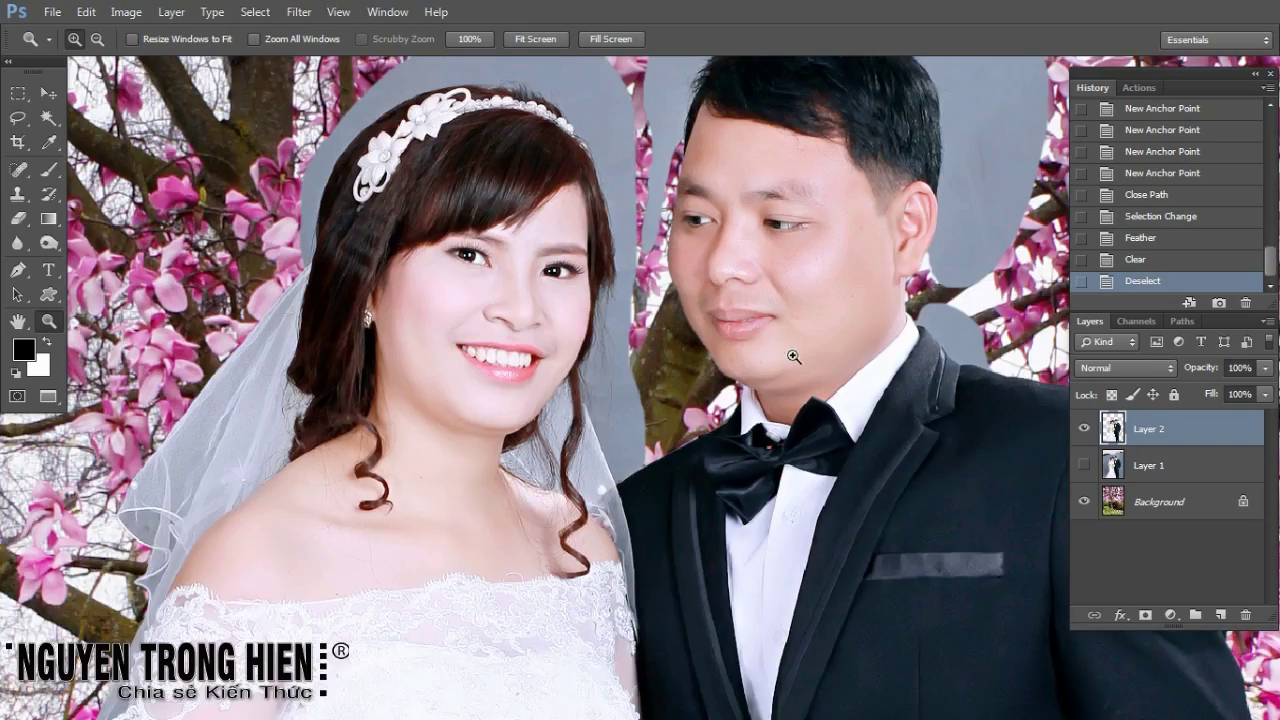
scroll(700, 366, down, 1)
drag(677, 417, 687, 437)
scroll(815, 550, up, 2)
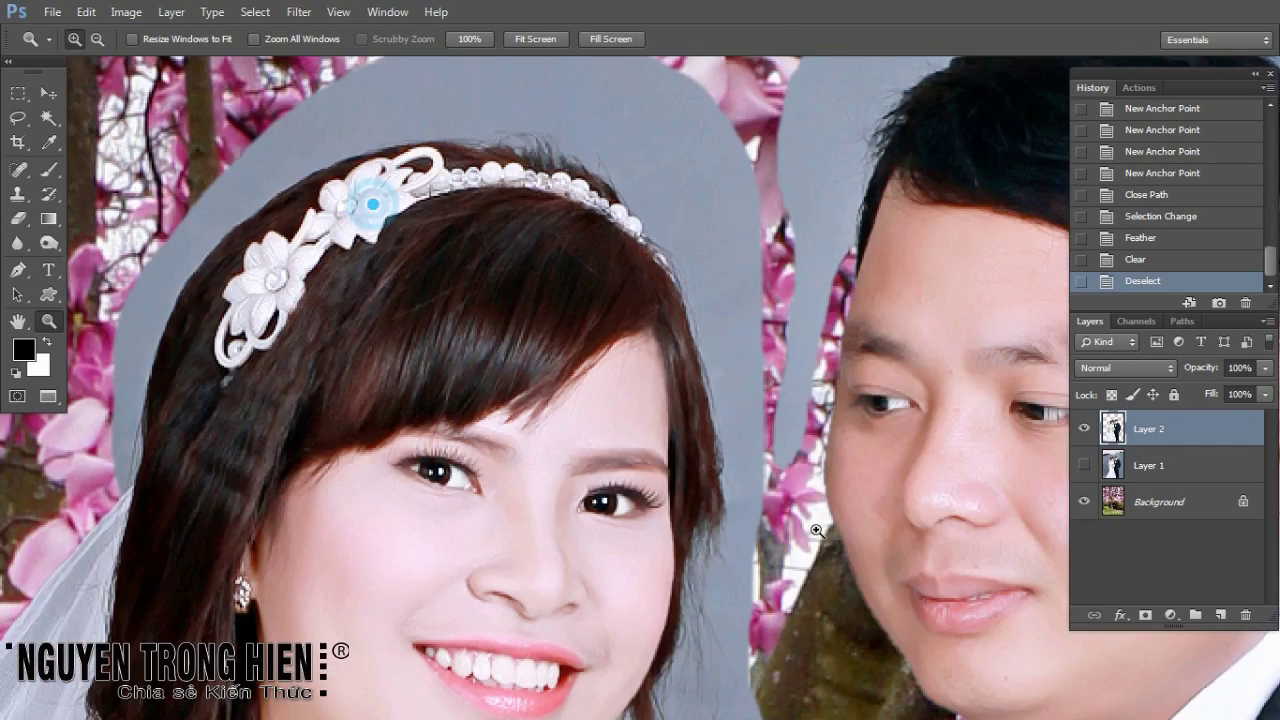
scroll(797, 515, down, 2)
scroll(797, 515, right, 2)
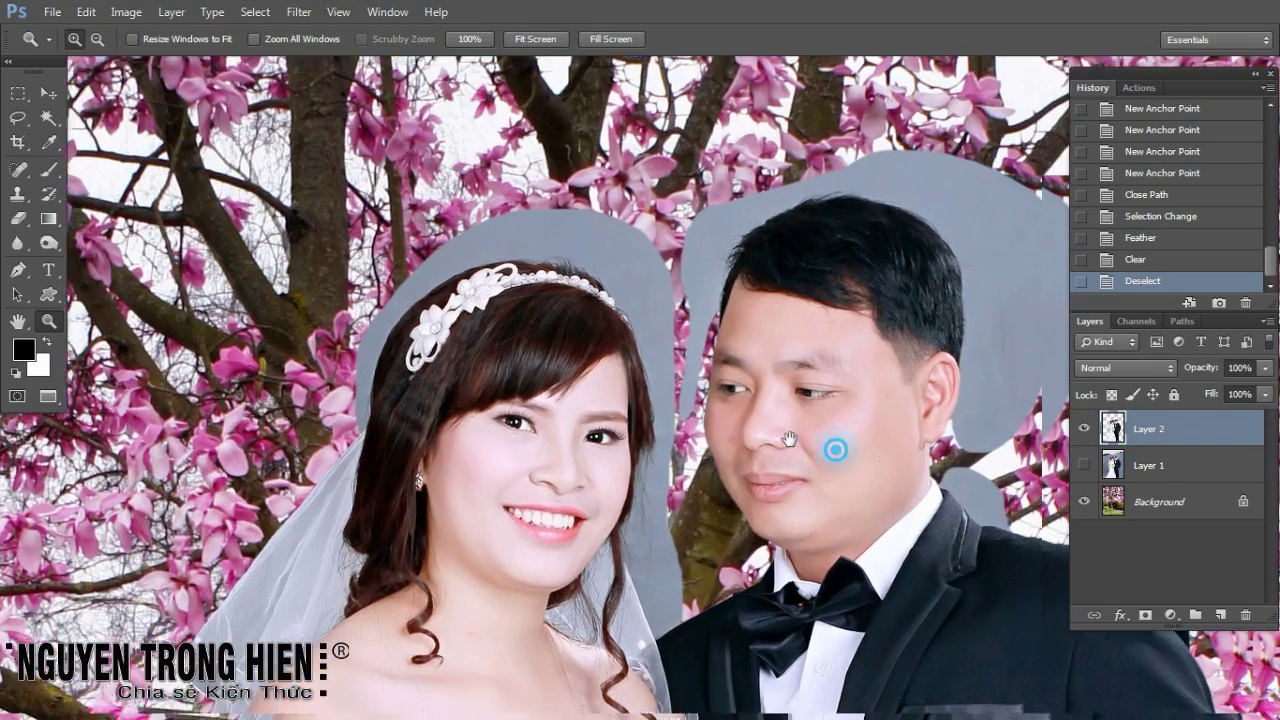
key(l)
drag(388, 366, 257, 330)
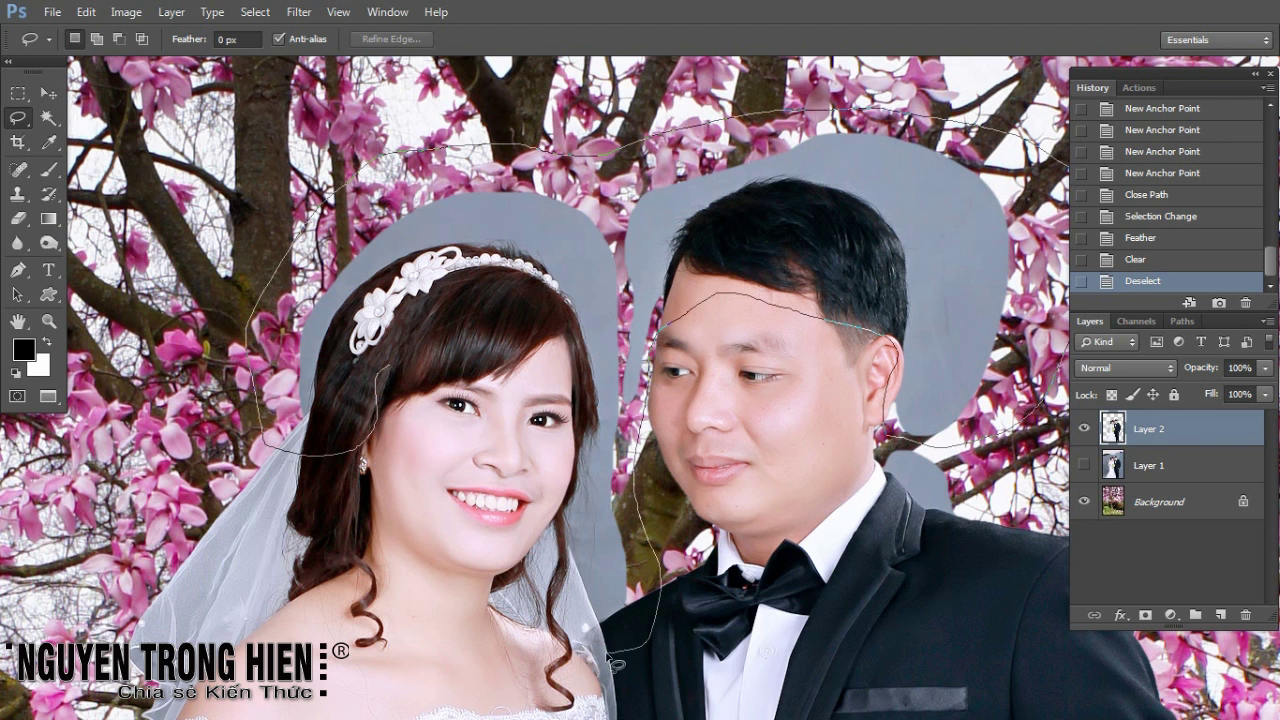
drag(505, 640, 502, 467)
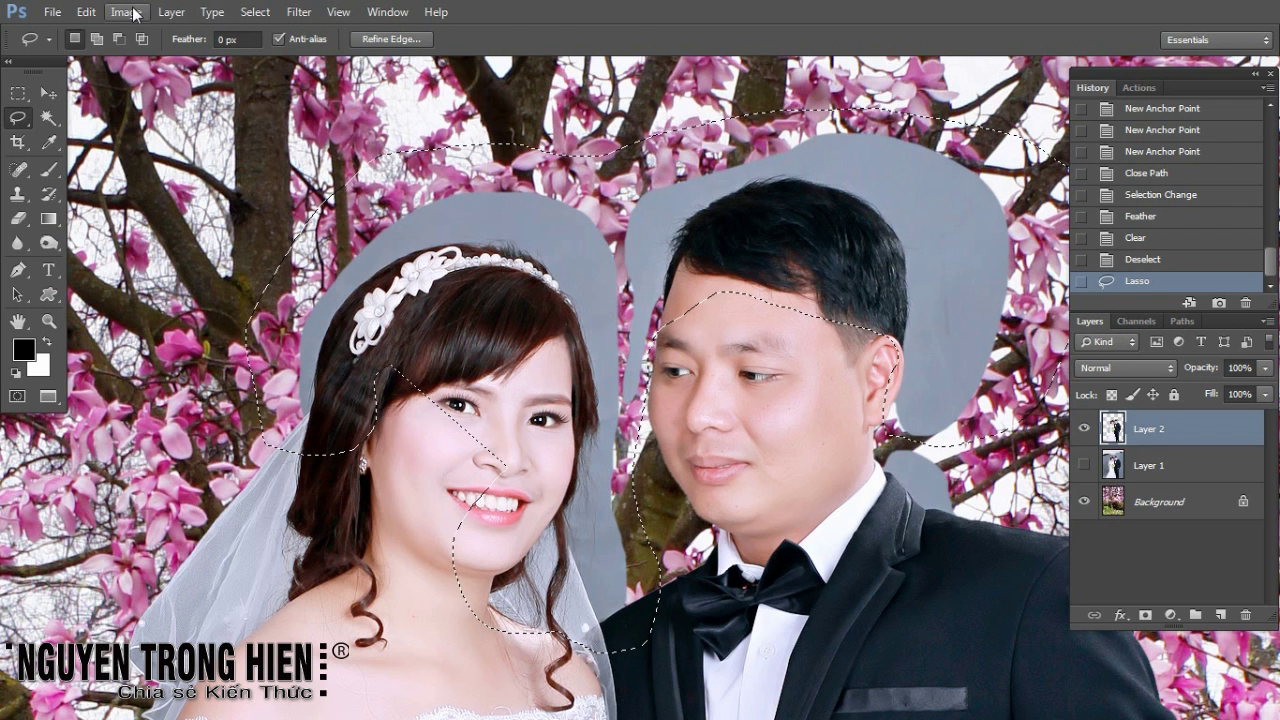
Step: Copy the head area to Layer 3, move it below Layer 2, and hide Layer 2
click(168, 12)
mouse_move(260, 33)
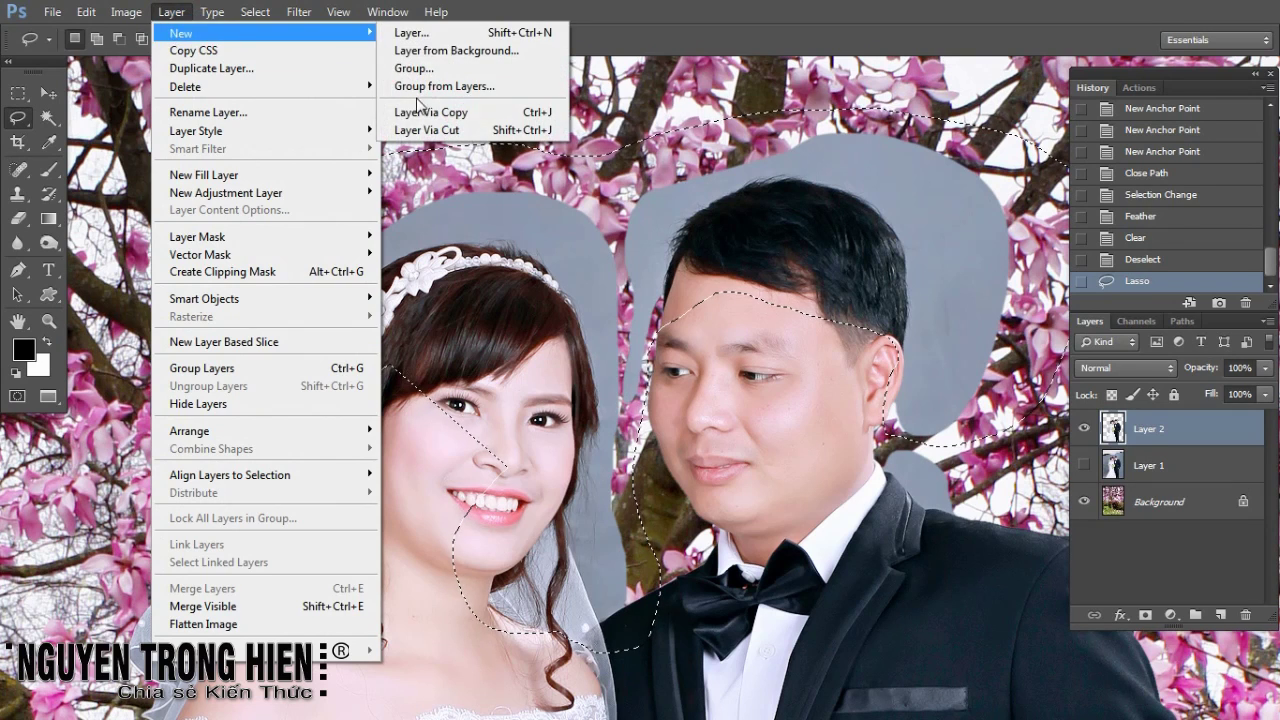
click(425, 113)
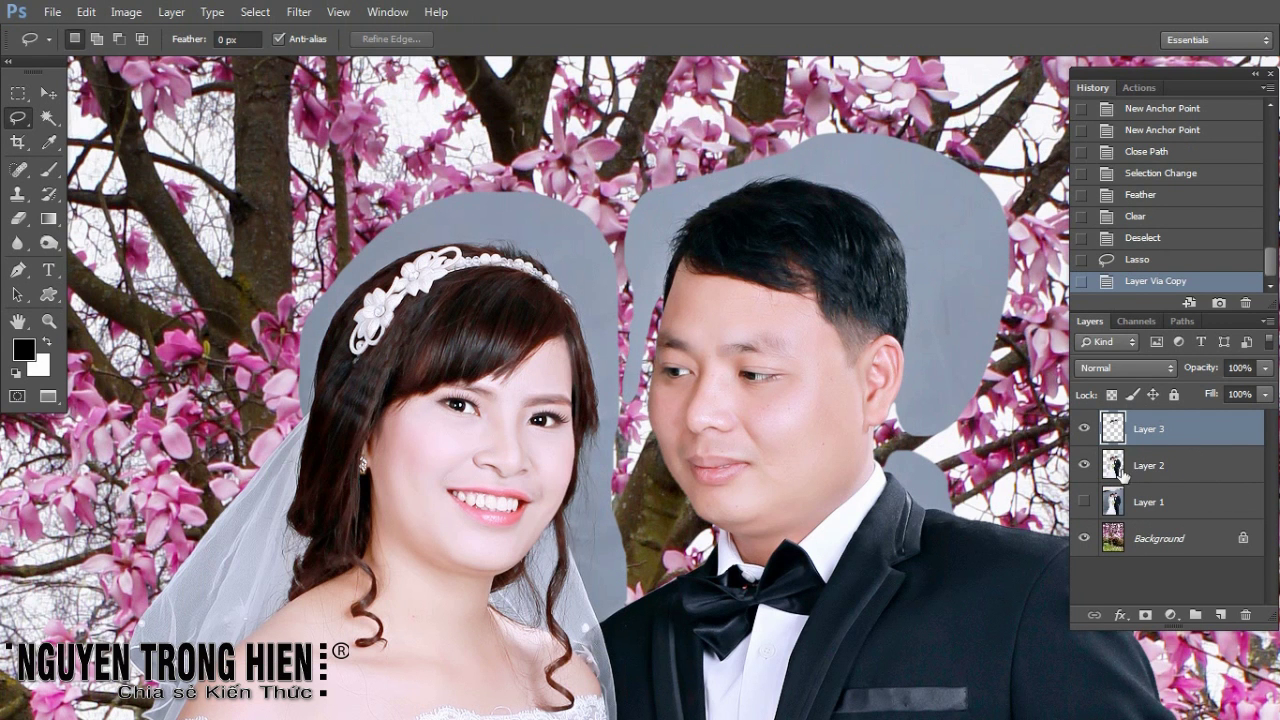
drag(1165, 425, 1163, 472)
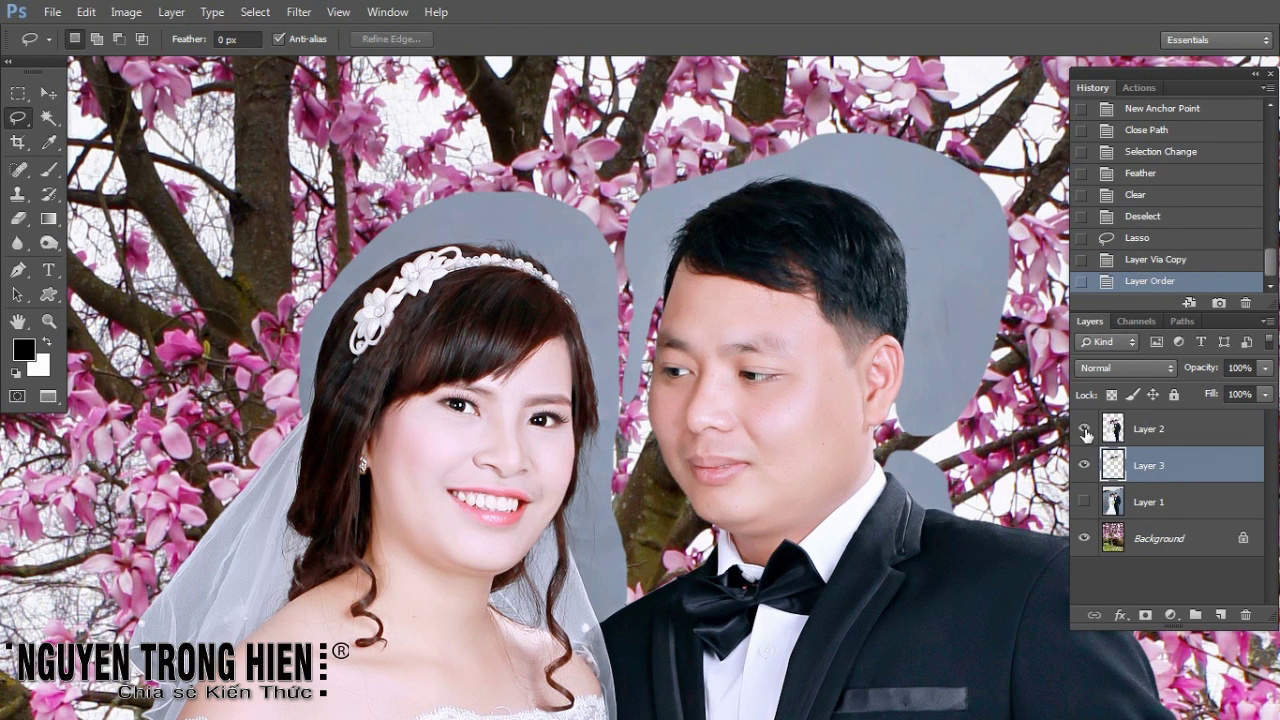
click(1083, 428)
Step: Zoom in on the bride's head and set the Background Eraser brush to 94 px
key(z)
click(470, 225)
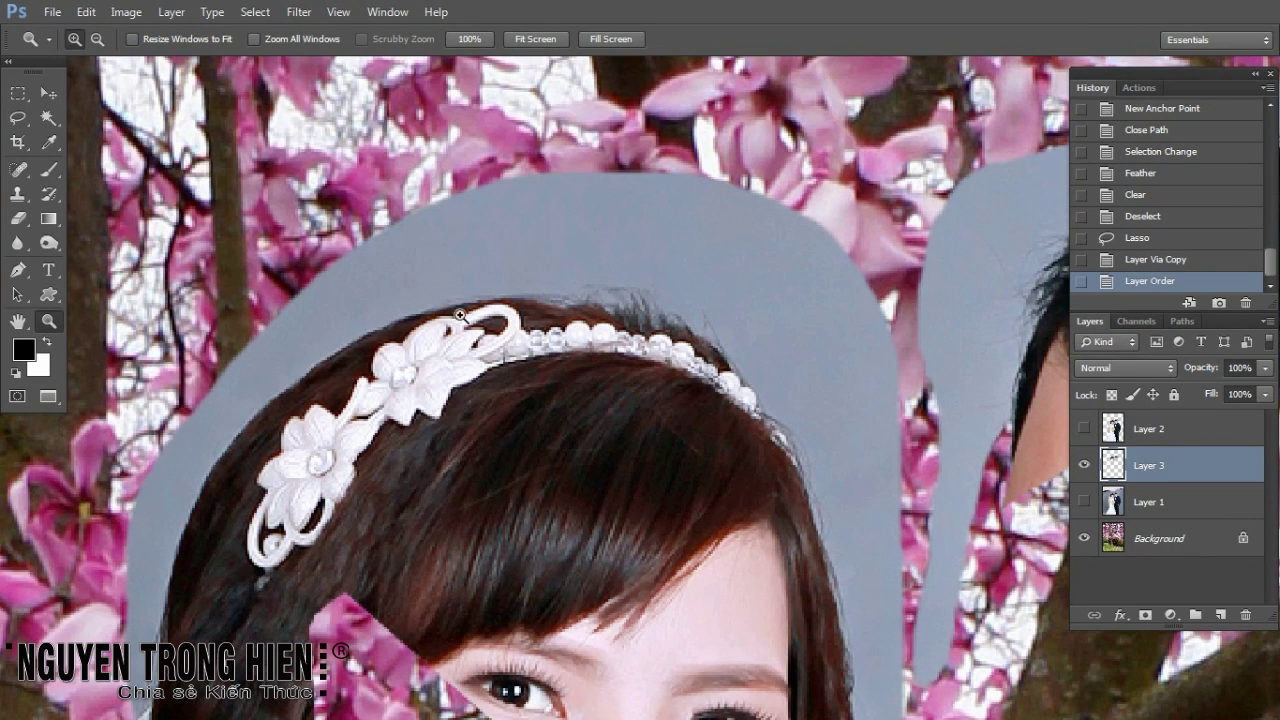
right_click(18, 218)
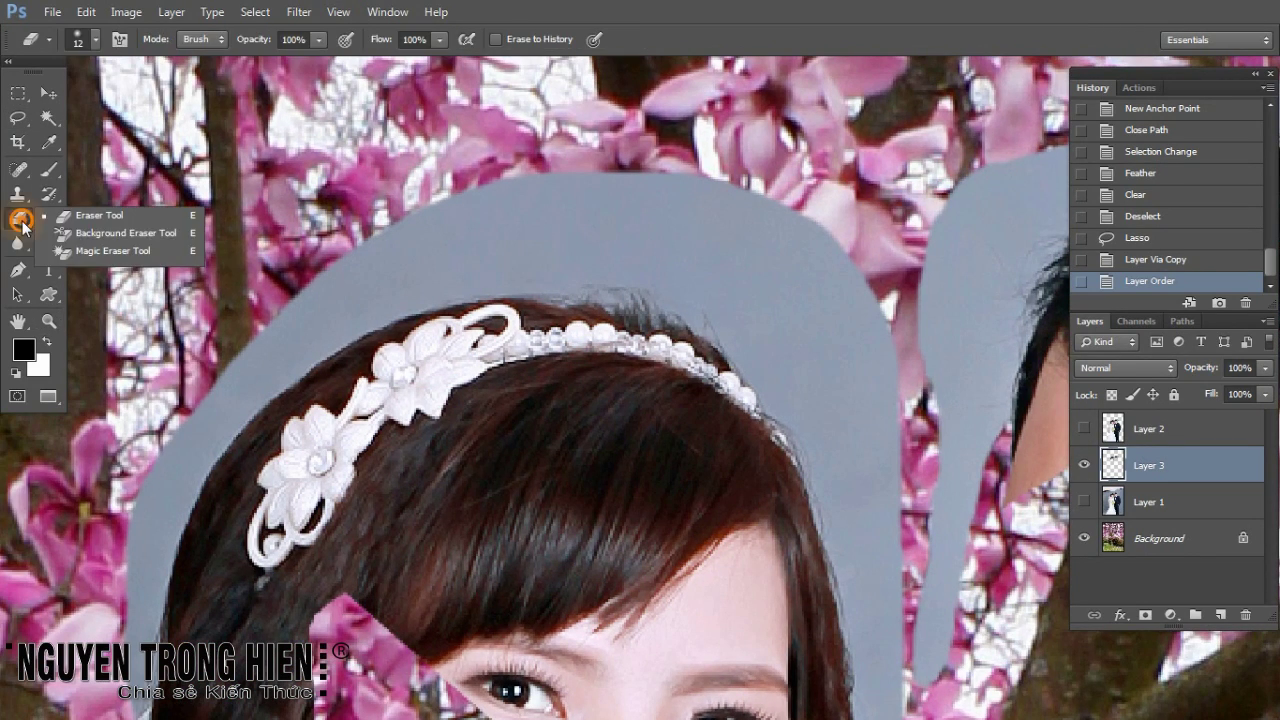
click(85, 230)
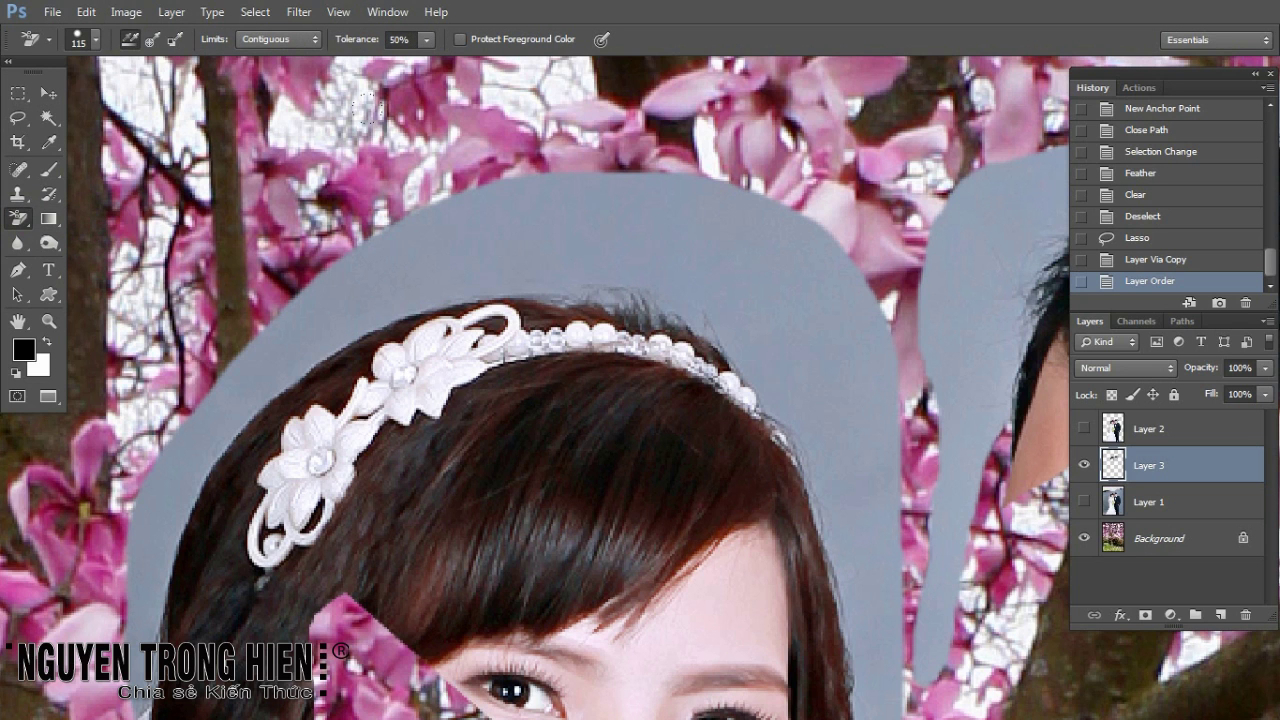
right_click(490, 223)
drag(602, 262, 590, 265)
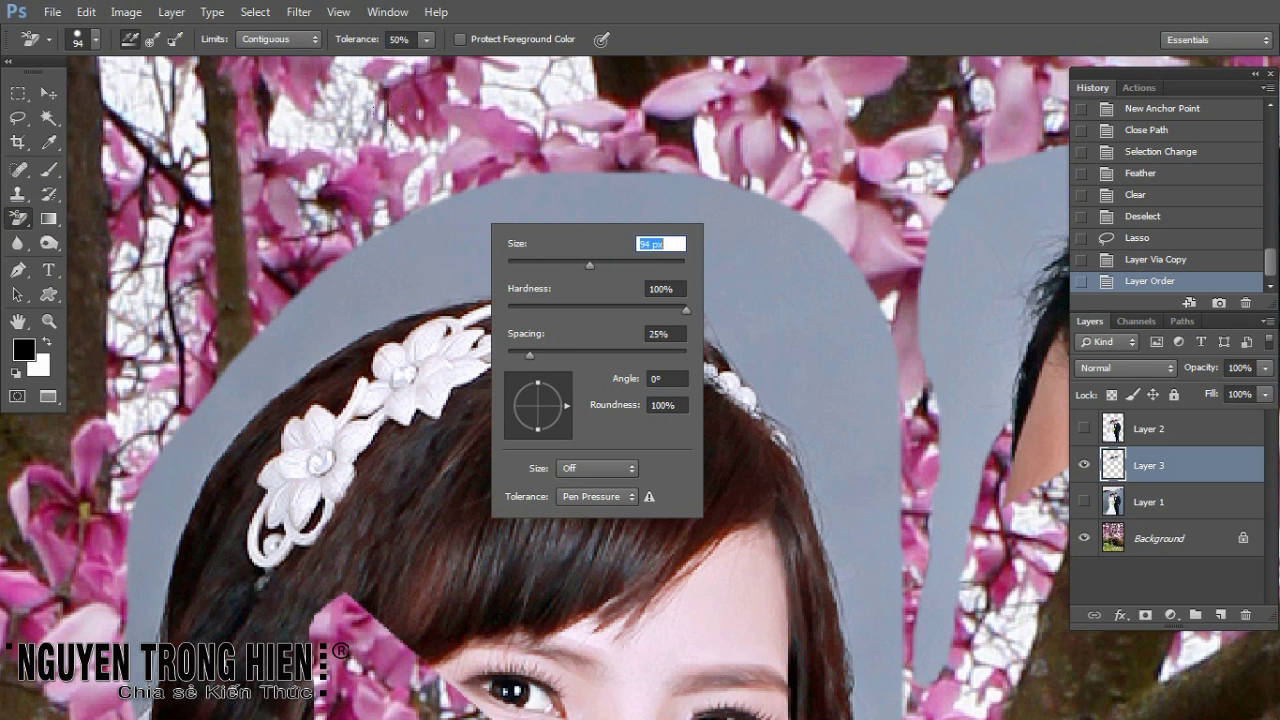
key(Return)
Step: Erase the grey backdrop above the headband and left of the bride's hair and tiara
mouse_move(430, 250)
mouse_down()
mouse_move(545, 225)
mouse_move(300, 345)
mouse_move(220, 420)
mouse_up()
drag(300, 340, 530, 160)
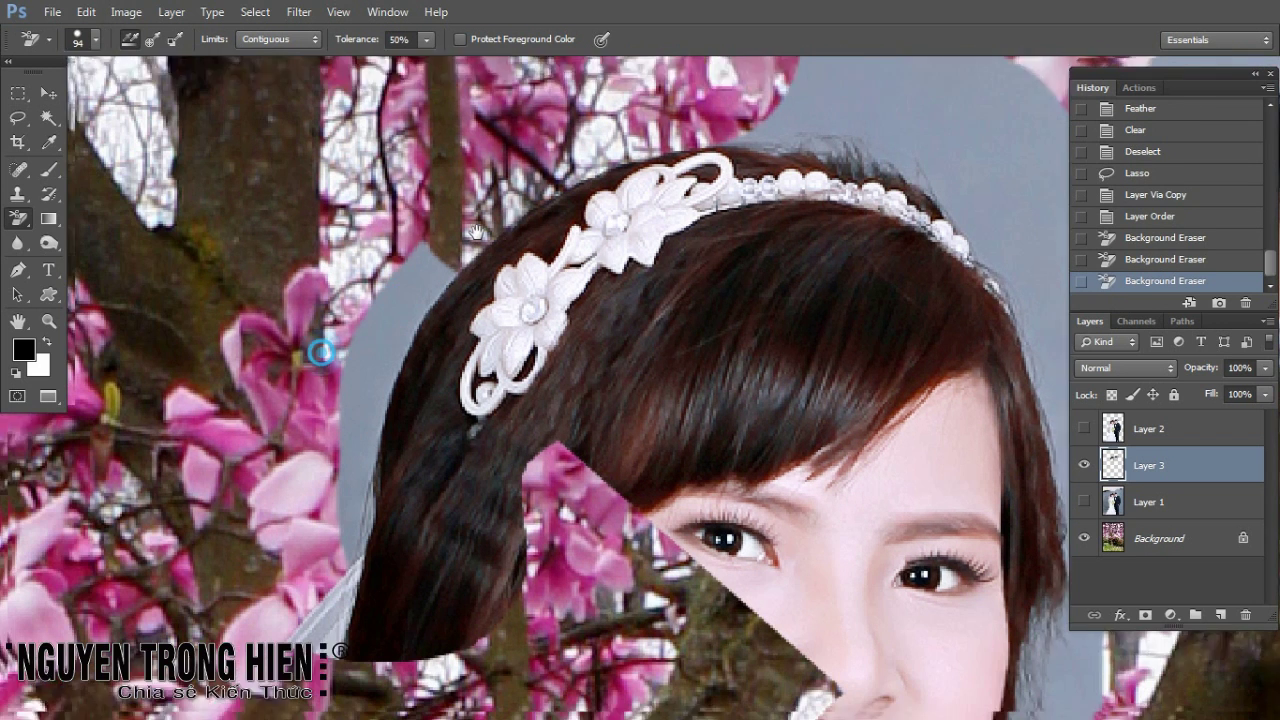
drag(395, 300, 435, 229)
drag(395, 320, 362, 462)
drag(785, 191, 330, 485)
drag(440, 310, 368, 352)
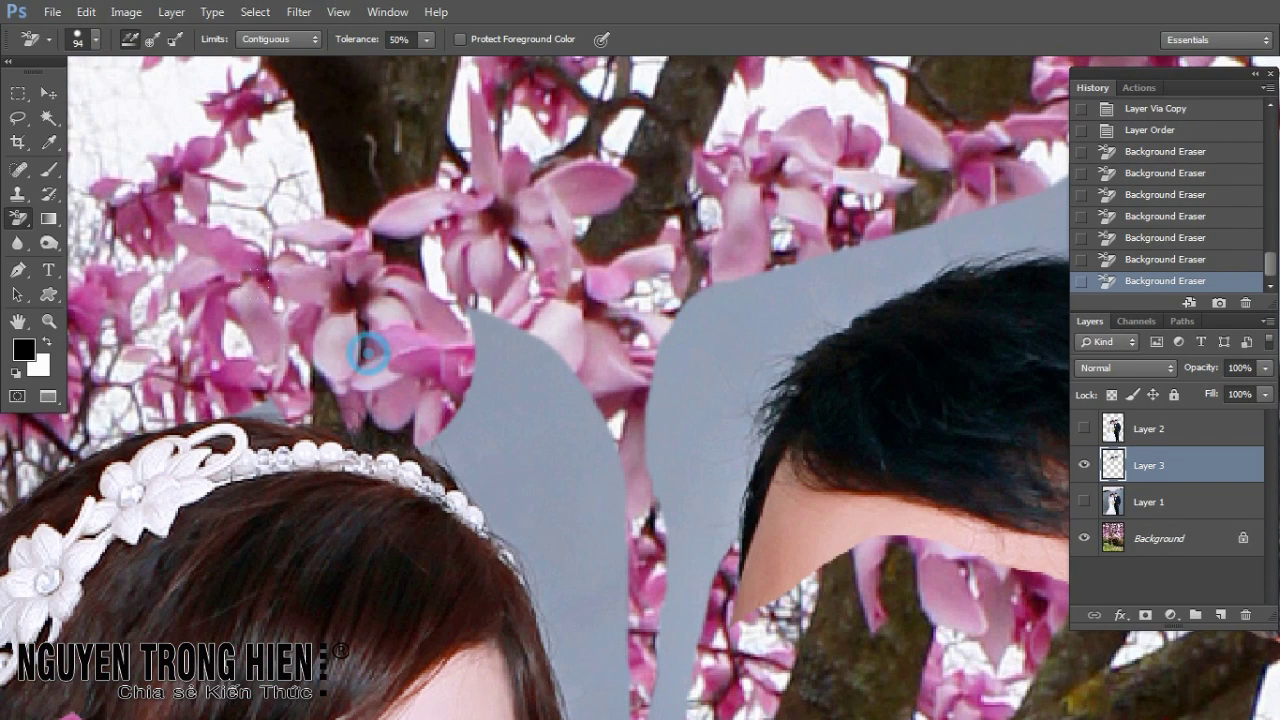
click(546, 374)
click(490, 465)
Step: Erase the grey between the couple's heads and beside the bride's hair and cheek
drag(808, 712, 593, 440)
drag(390, 265, 384, 408)
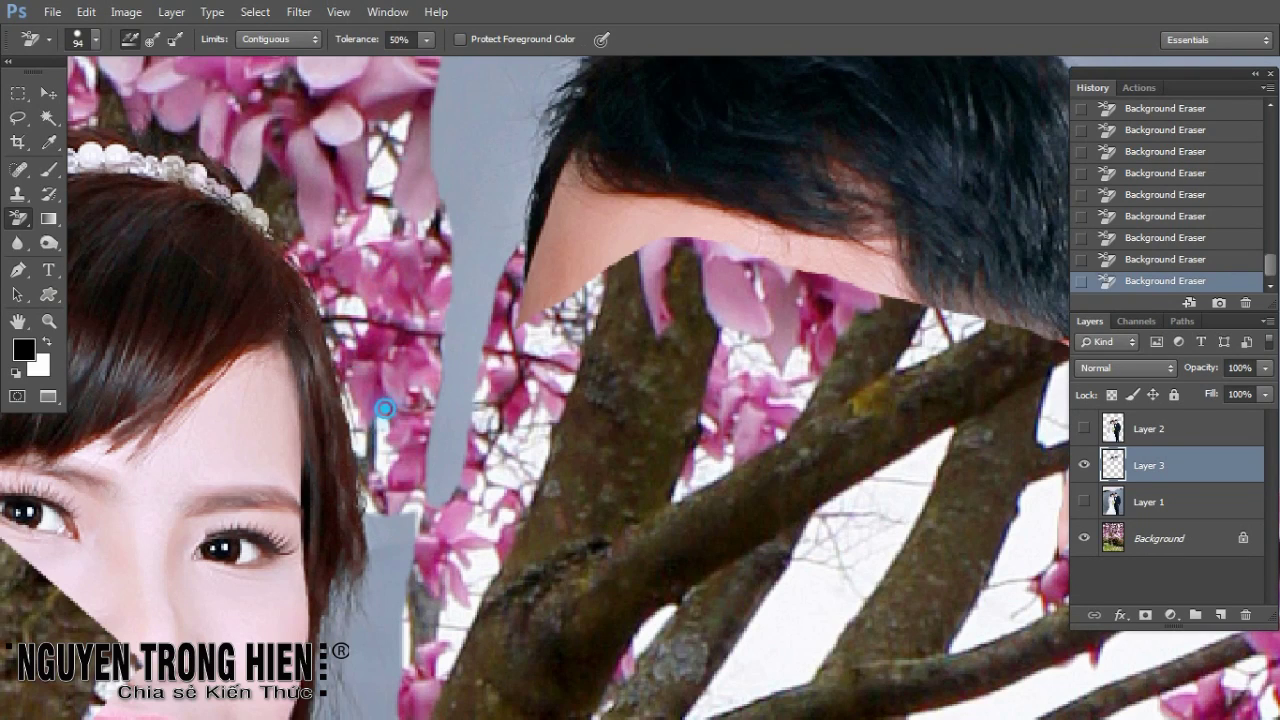
mouse_move(408, 500)
mouse_down()
mouse_move(460, 178)
mouse_move(451, 245)
mouse_up()
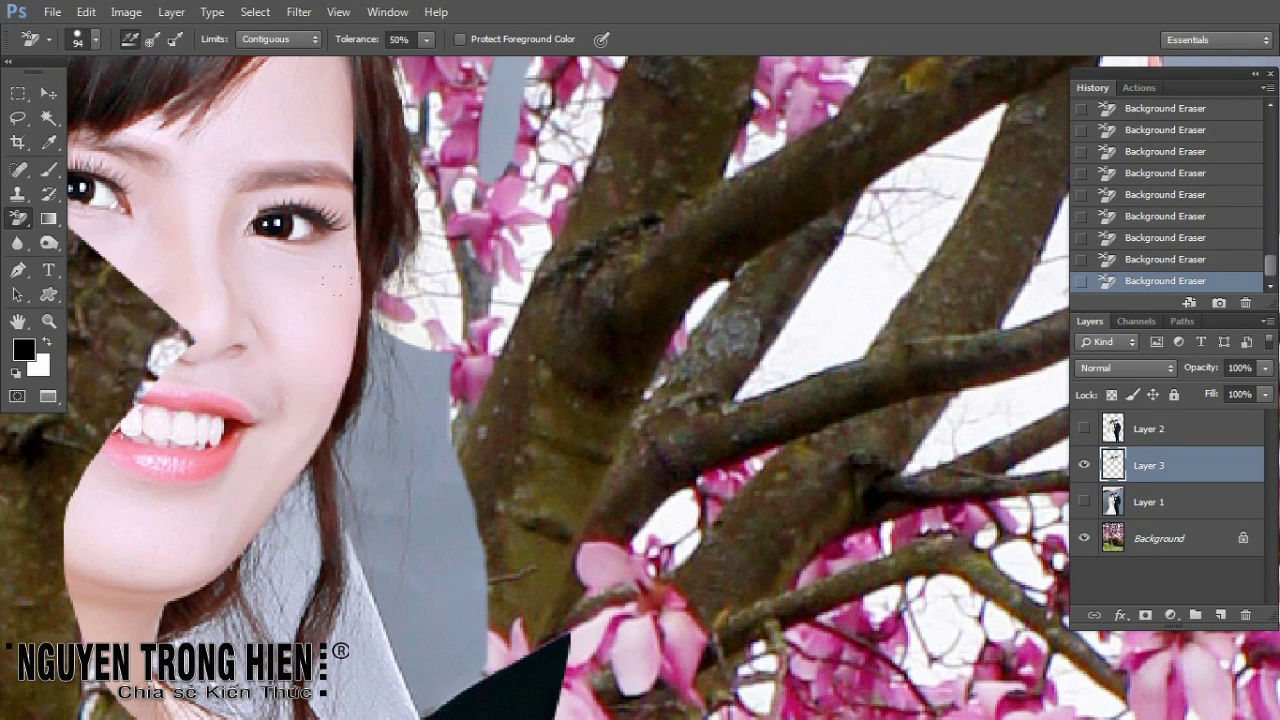
drag(336, 280, 433, 368)
mouse_move(368, 420)
mouse_down()
mouse_move(447, 509)
mouse_move(455, 645)
mouse_up()
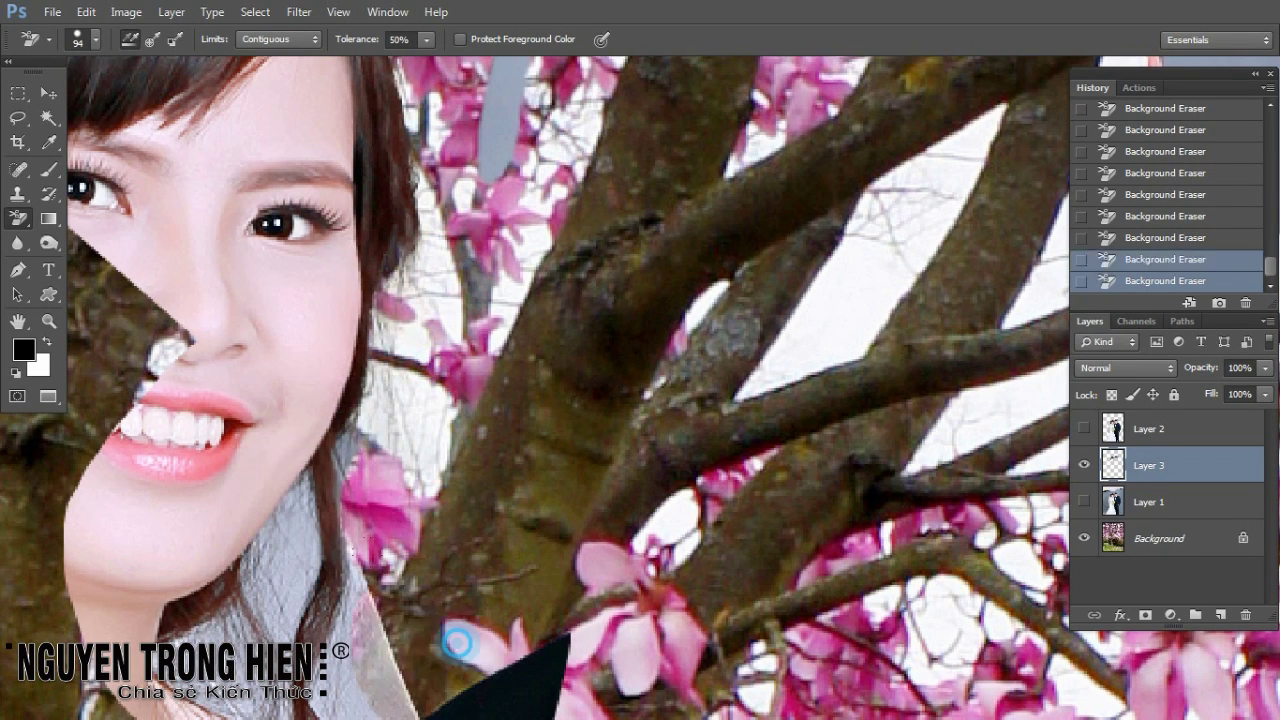
scroll(528, 534, up, 5)
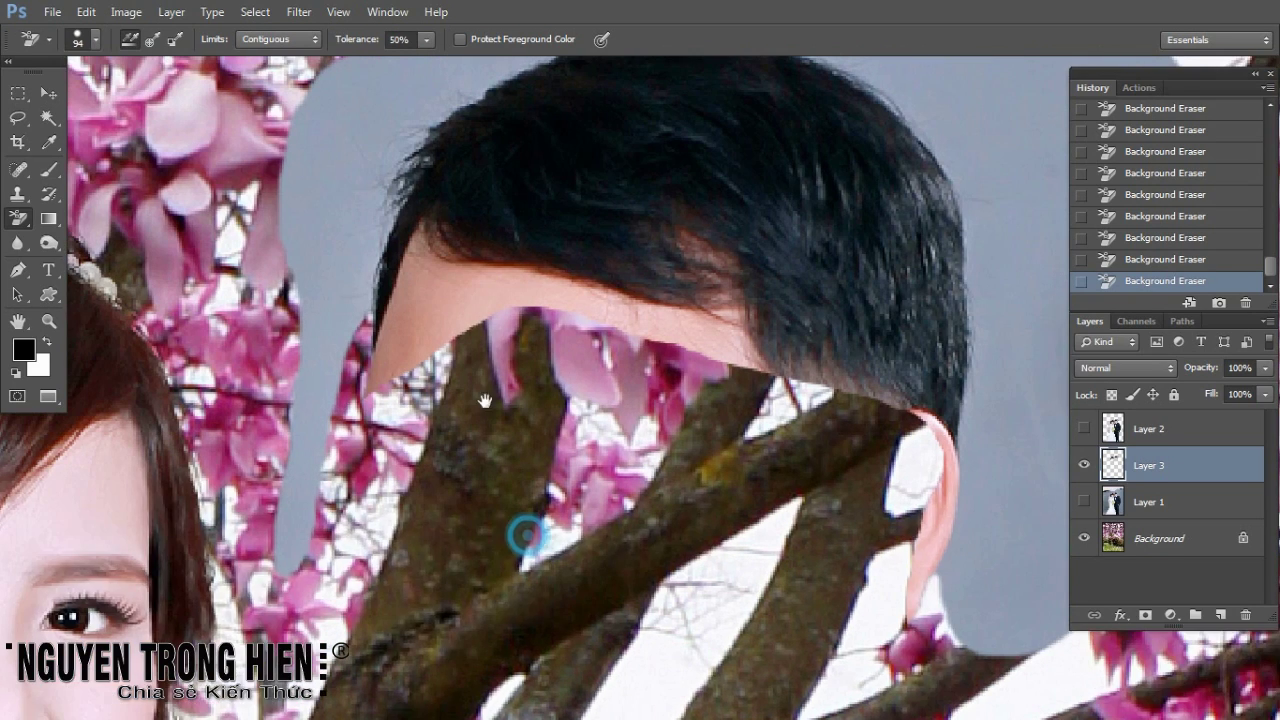
Step: Erase the grey beside the groom's face and hair, and most of the shape above him
drag(340, 250, 290, 600)
scroll(443, 223, up, 3)
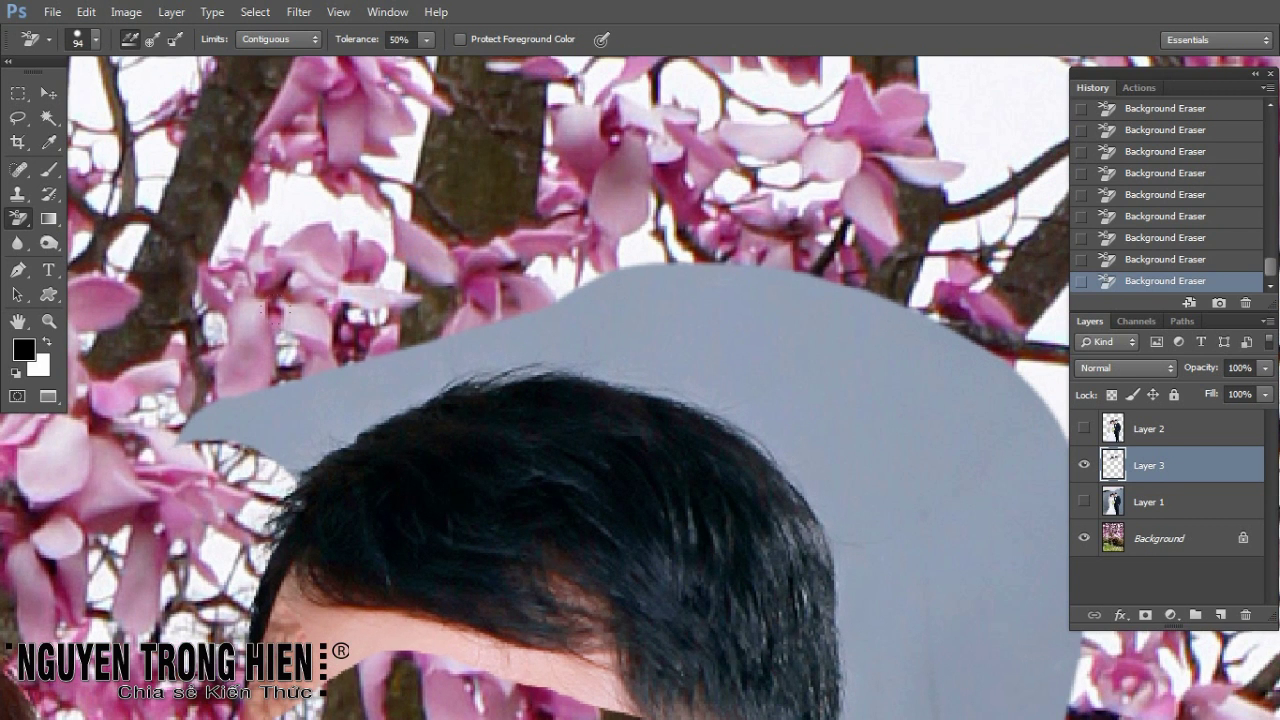
drag(445, 345, 280, 440)
drag(200, 425, 250, 432)
mouse_move(590, 300)
mouse_down()
mouse_move(499, 346)
mouse_move(627, 339)
mouse_move(756, 397)
mouse_up()
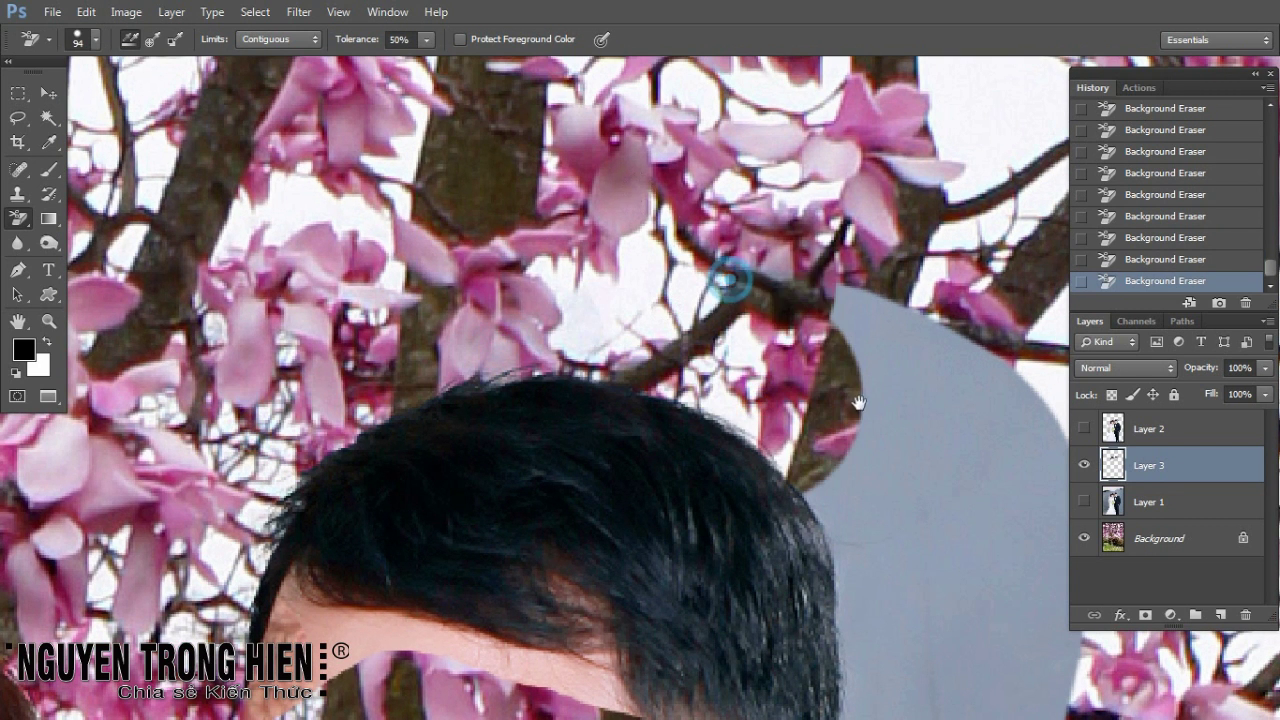
Step: Erase the top and lower parts of the grey shape above the groom to reveal flowers
drag(729, 277, 429, 167)
click(610, 240)
click(636, 350)
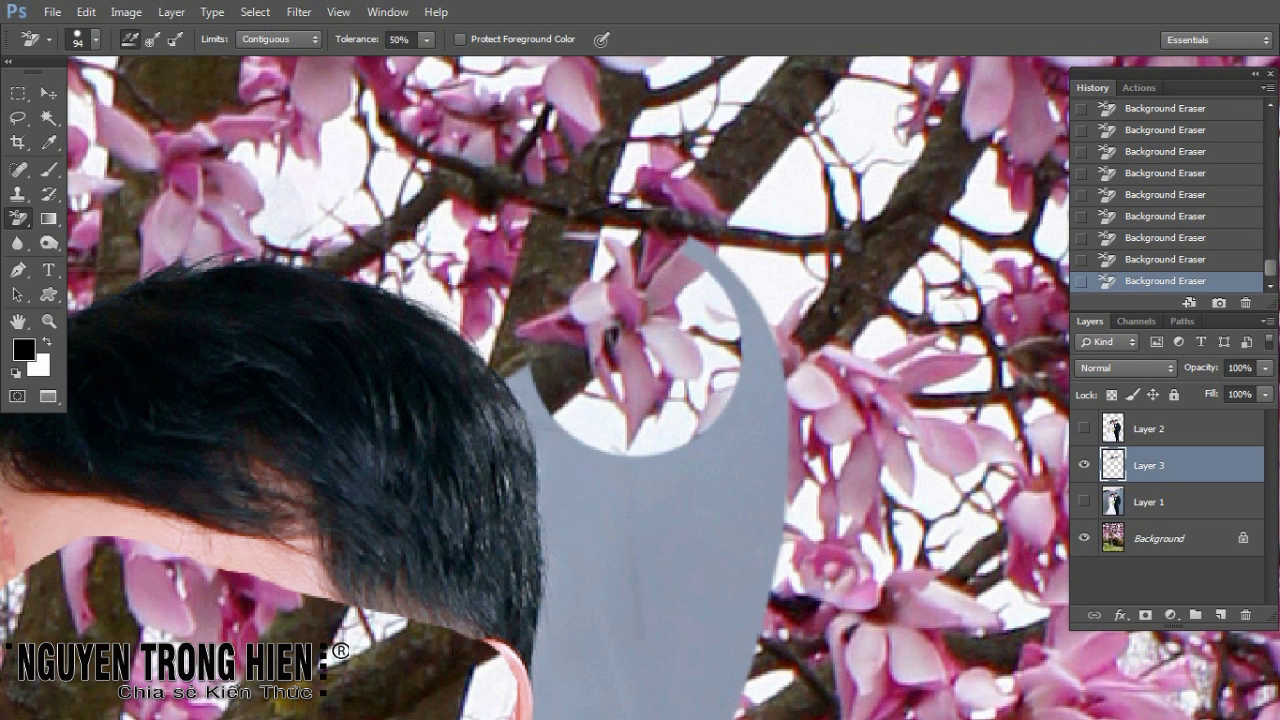
drag(560, 440, 534, 363)
drag(560, 480, 606, 509)
drag(740, 360, 726, 443)
Step: Erase the grey arc at upper right and the last grey remnants, then pan back to the bride
drag(705, 258, 765, 335)
drag(695, 528, 680, 263)
drag(545, 360, 565, 440)
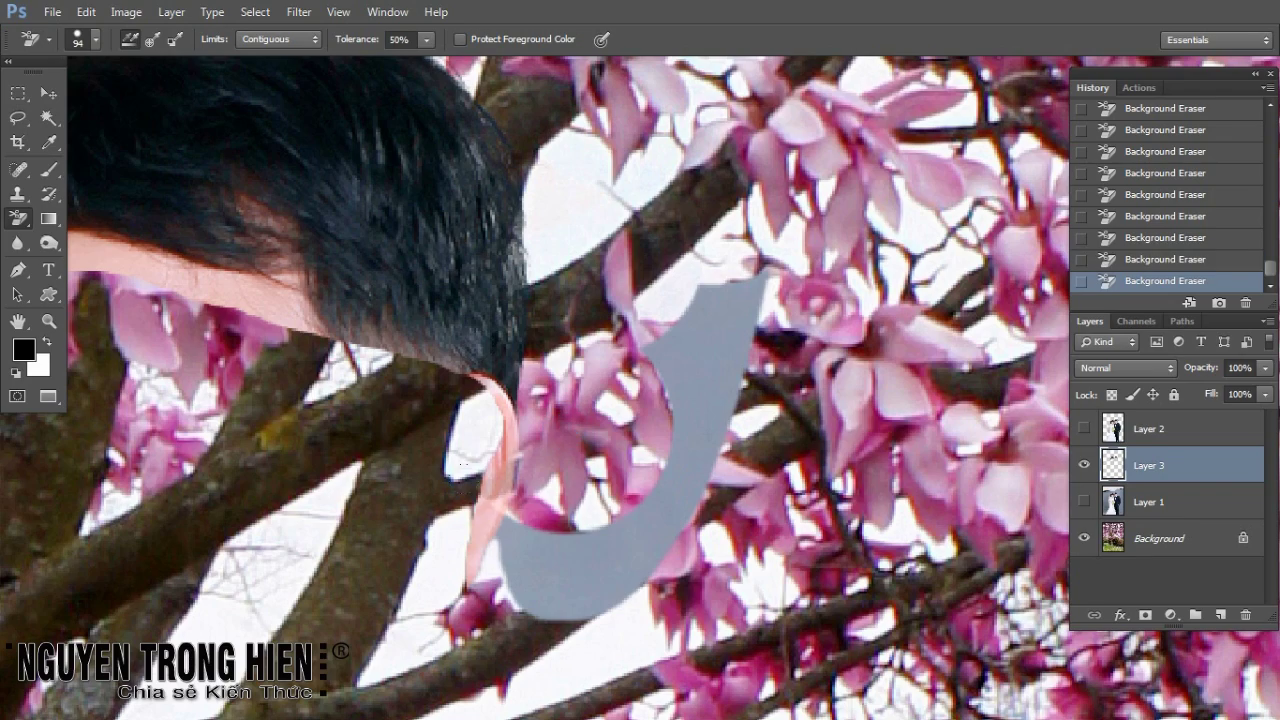
drag(520, 500, 640, 590)
mouse_move(700, 540)
mouse_down()
mouse_move(714, 457)
mouse_move(709, 318)
mouse_move(896, 588)
mouse_up()
drag(282, 213, 650, 180)
drag(300, 300, 540, 300)
drag(200, 450, 514, 393)
scroll(770, 402, down, 3)
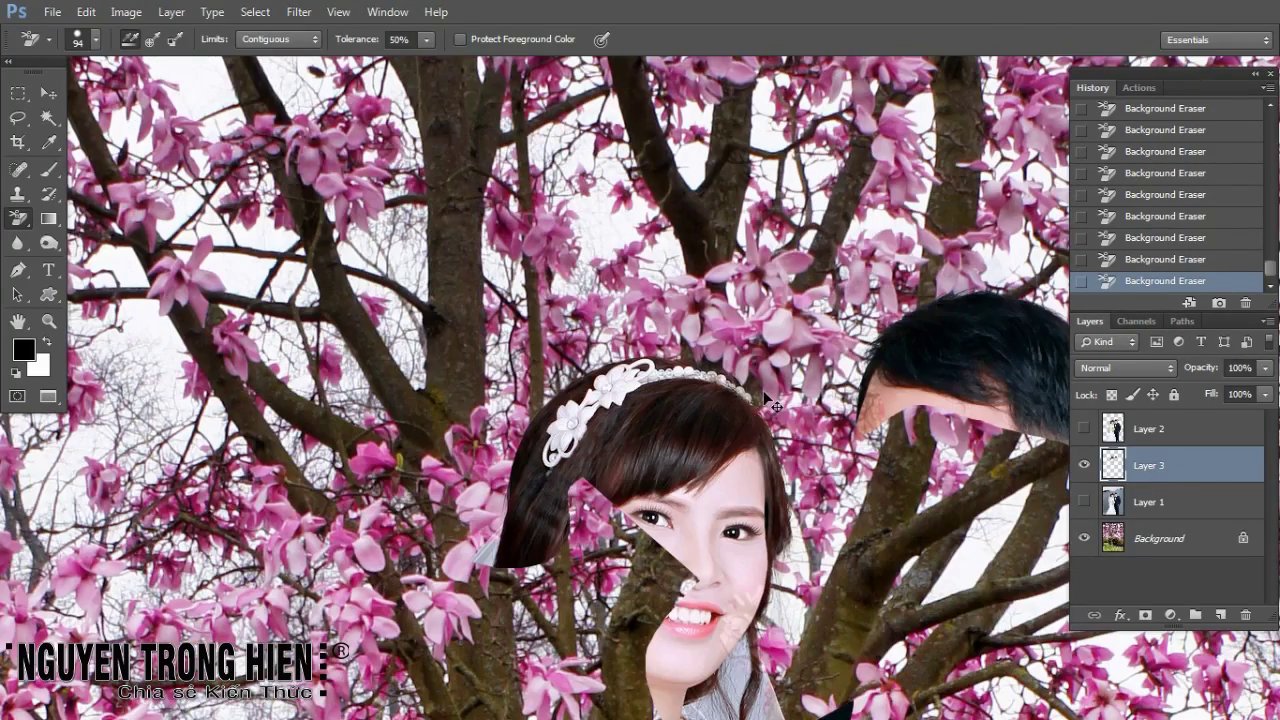
drag(994, 393, 714, 428)
Step: Show Layer 2, zoom in on the groom's head, and set the plain Eraser to 20 px
click(1084, 428)
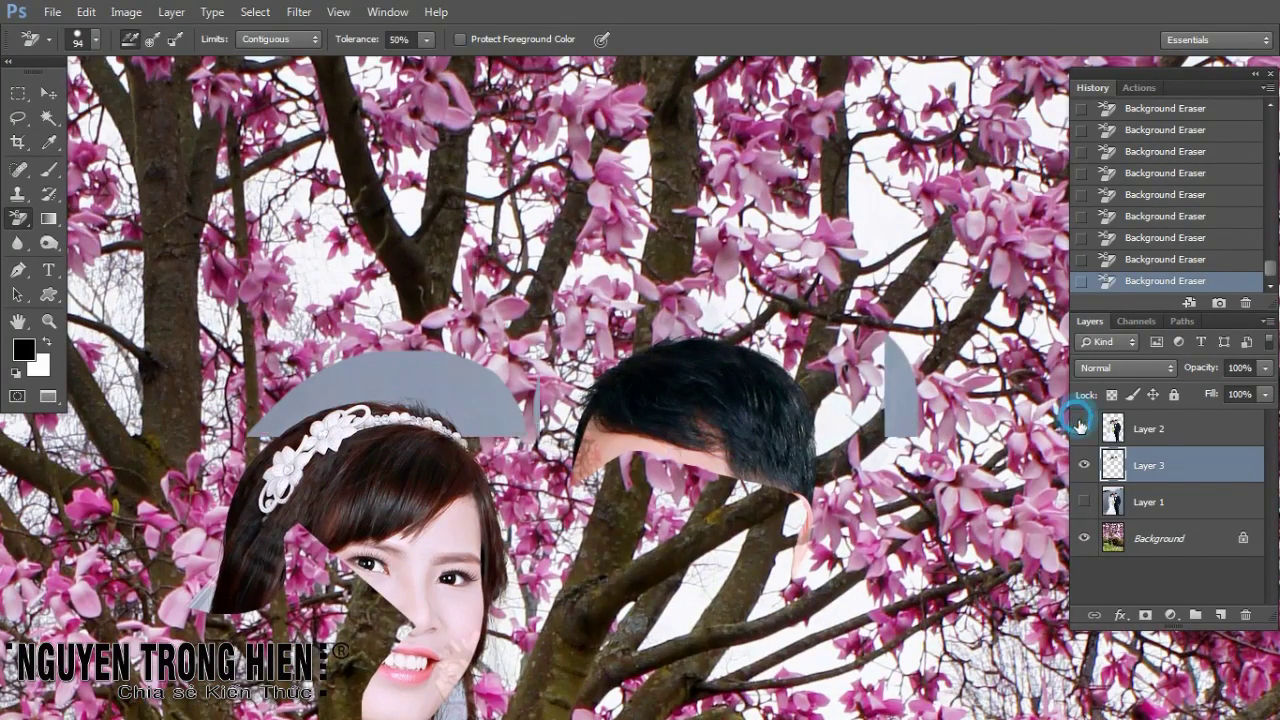
key(z)
click(586, 297)
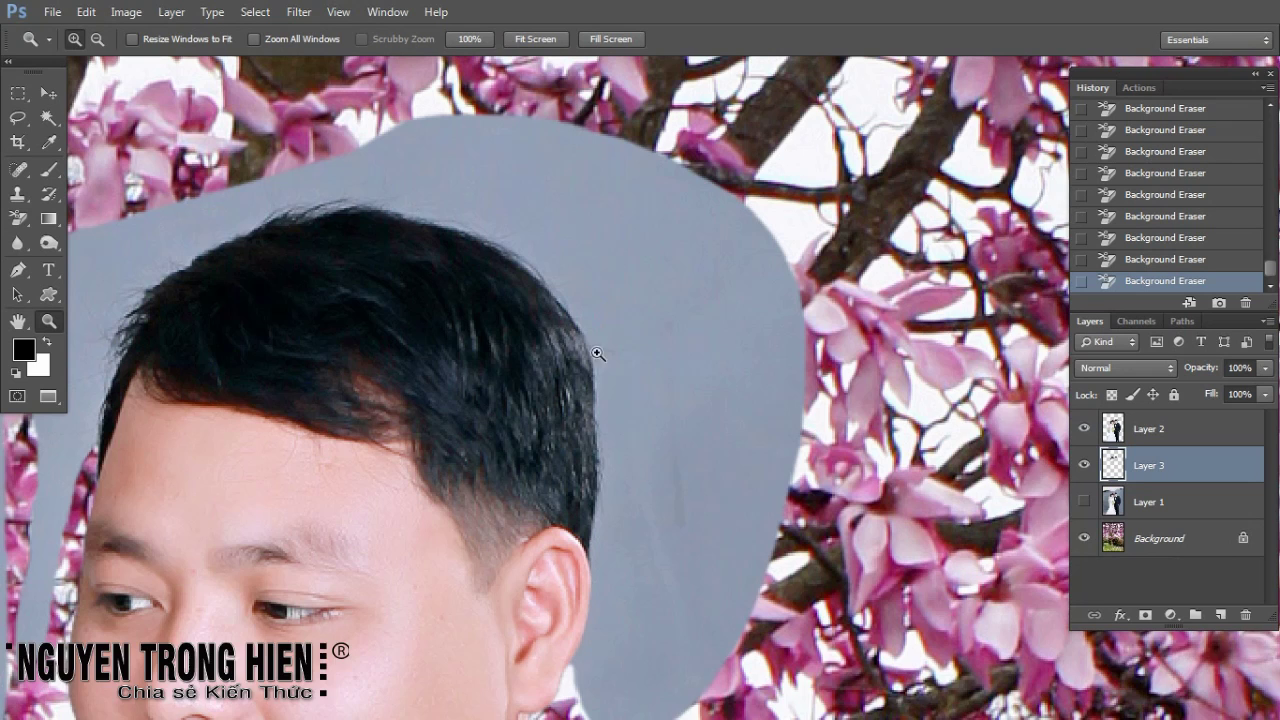
right_click(16, 228)
click(105, 212)
right_click(489, 243)
click(604, 288)
click(494, 231)
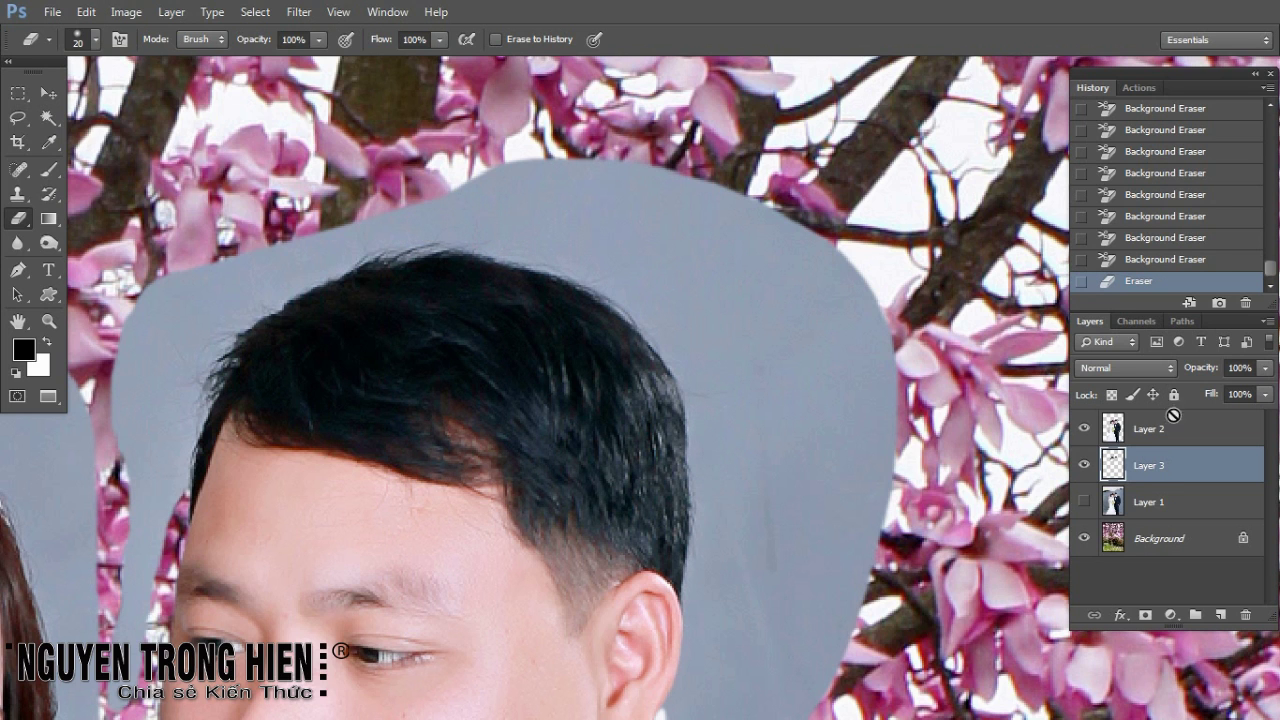
Step: Undo the last stroke, then erase grey along the groom's hairline on Layer 2
key(ctrl+z)
click(1140, 428)
mouse_move(598, 270)
mouse_down()
mouse_move(393, 240)
mouse_move(290, 280)
mouse_move(214, 337)
mouse_move(256, 341)
mouse_move(165, 445)
mouse_move(215, 330)
mouse_up()
drag(297, 269, 228, 341)
click(228, 341)
Step: Shrink the eraser to 10 px and clean grey along the left and top-right hairline
right_click(231, 350)
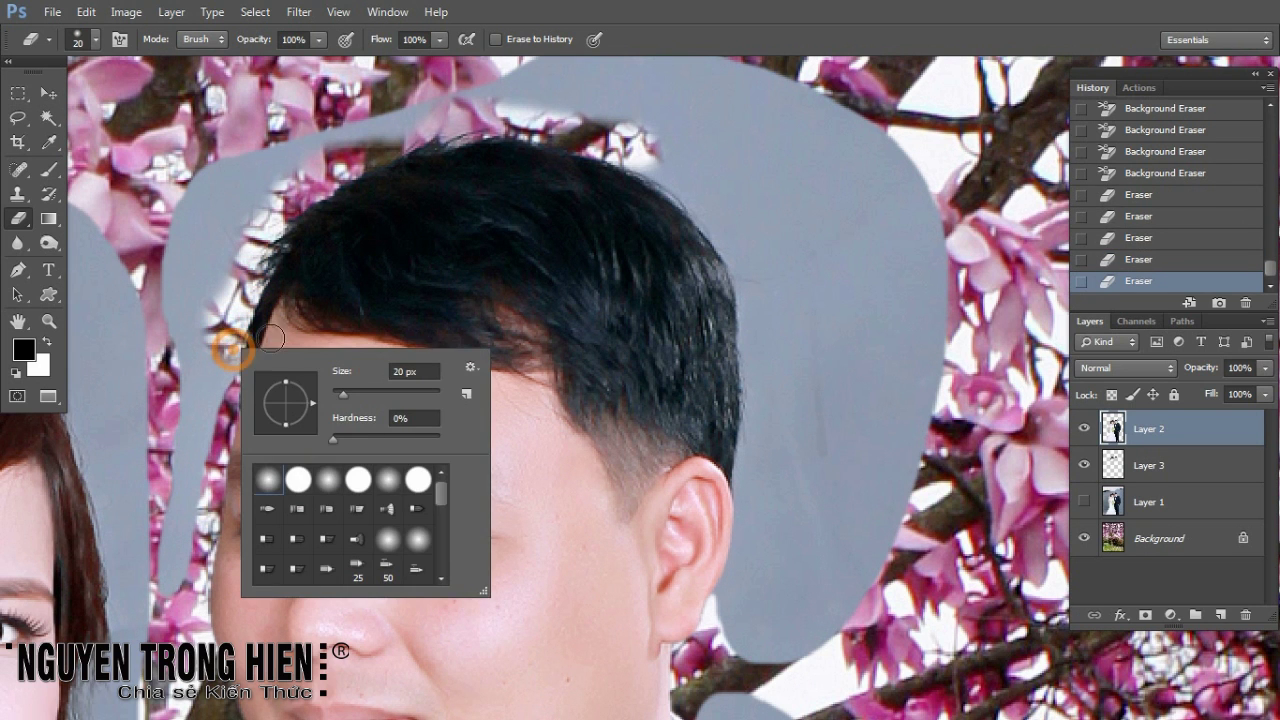
drag(336, 393, 332, 393)
click(243, 342)
click(242, 364)
drag(242, 364, 236, 400)
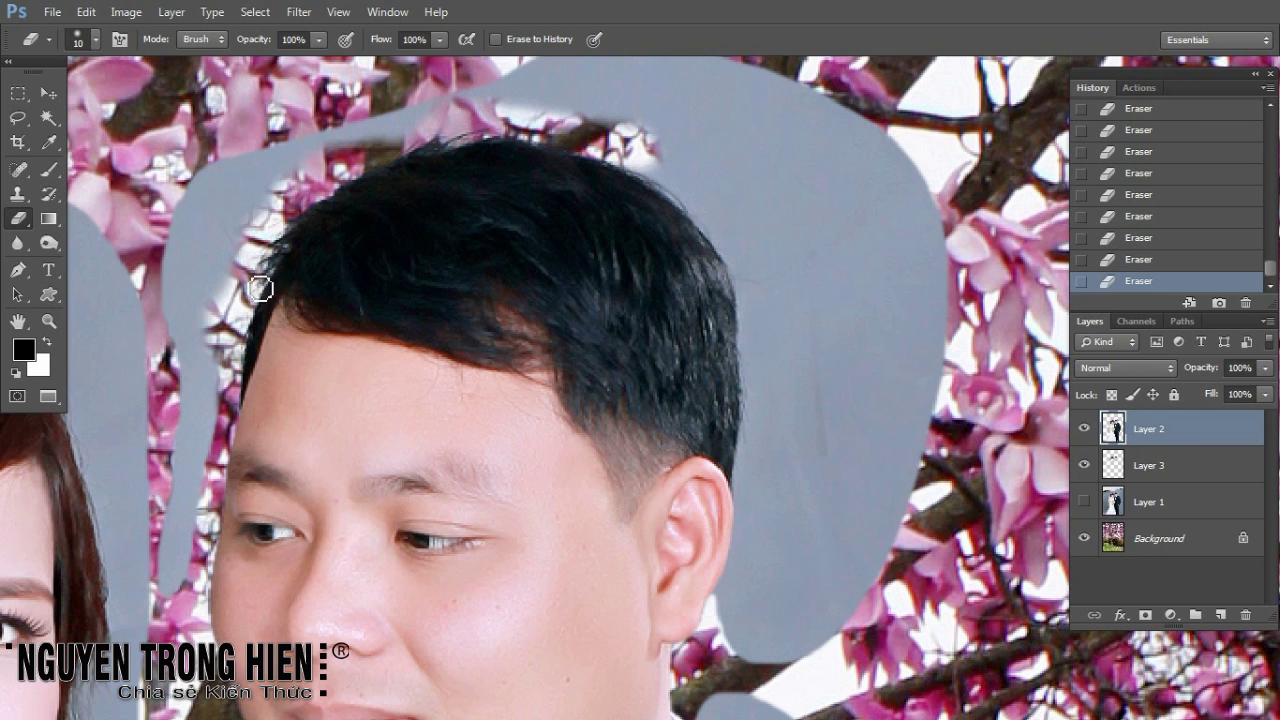
drag(487, 176, 371, 257)
mouse_move(429, 223)
mouse_down()
mouse_move(471, 208)
mouse_move(594, 282)
mouse_move(608, 334)
mouse_move(604, 492)
mouse_move(612, 368)
mouse_up()
Step: Trace a Pen path around the groom's ear, neck and shoulder
key(p)
click(603, 495)
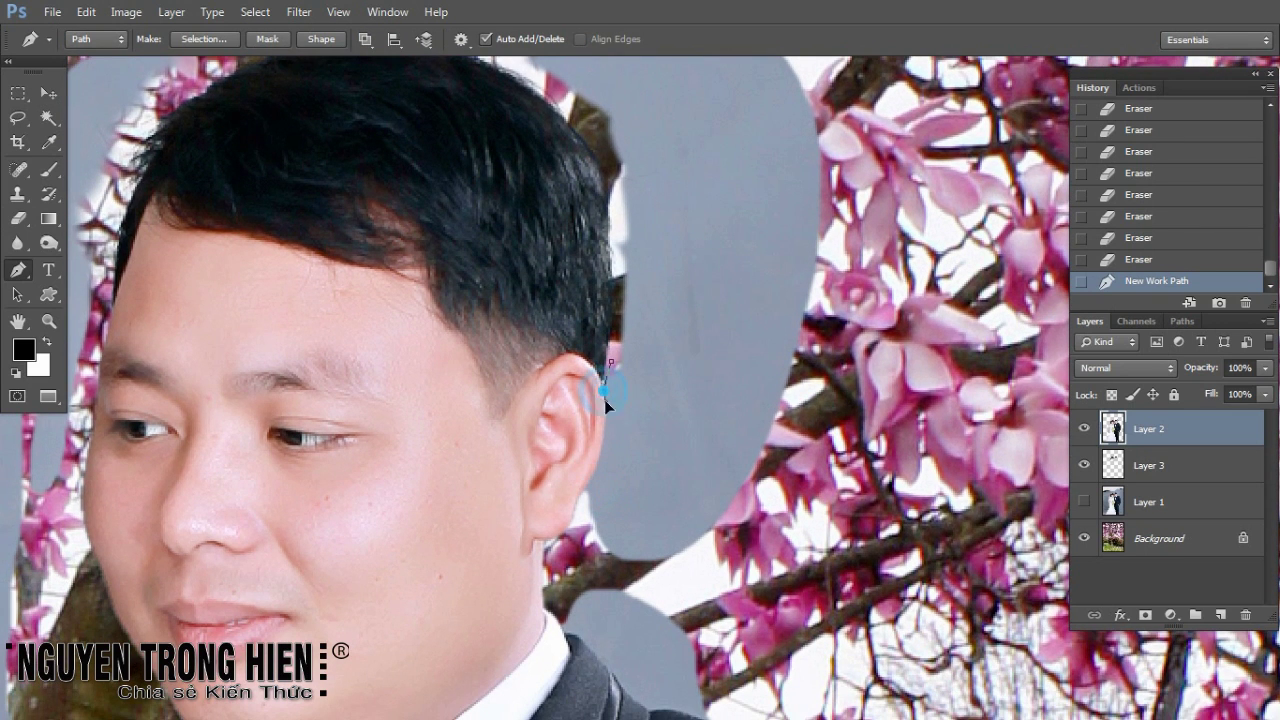
click(604, 399)
drag(600, 430, 580, 463)
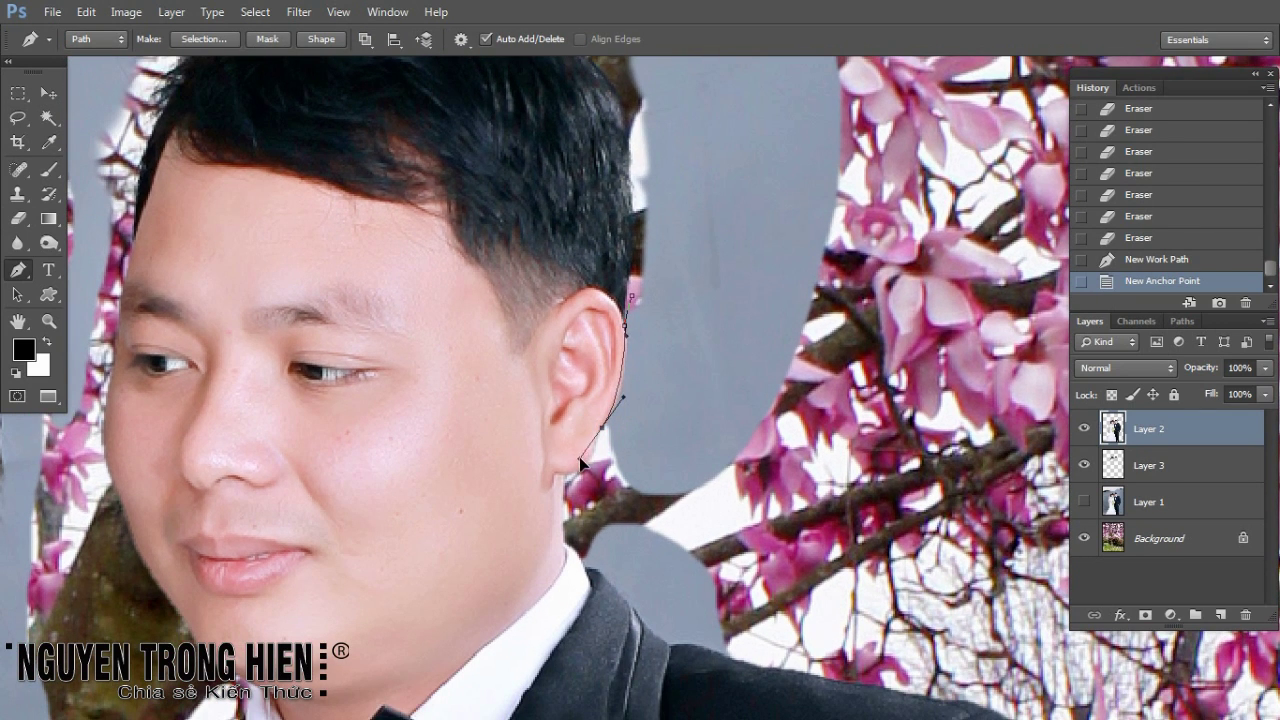
click(590, 480)
click(576, 520)
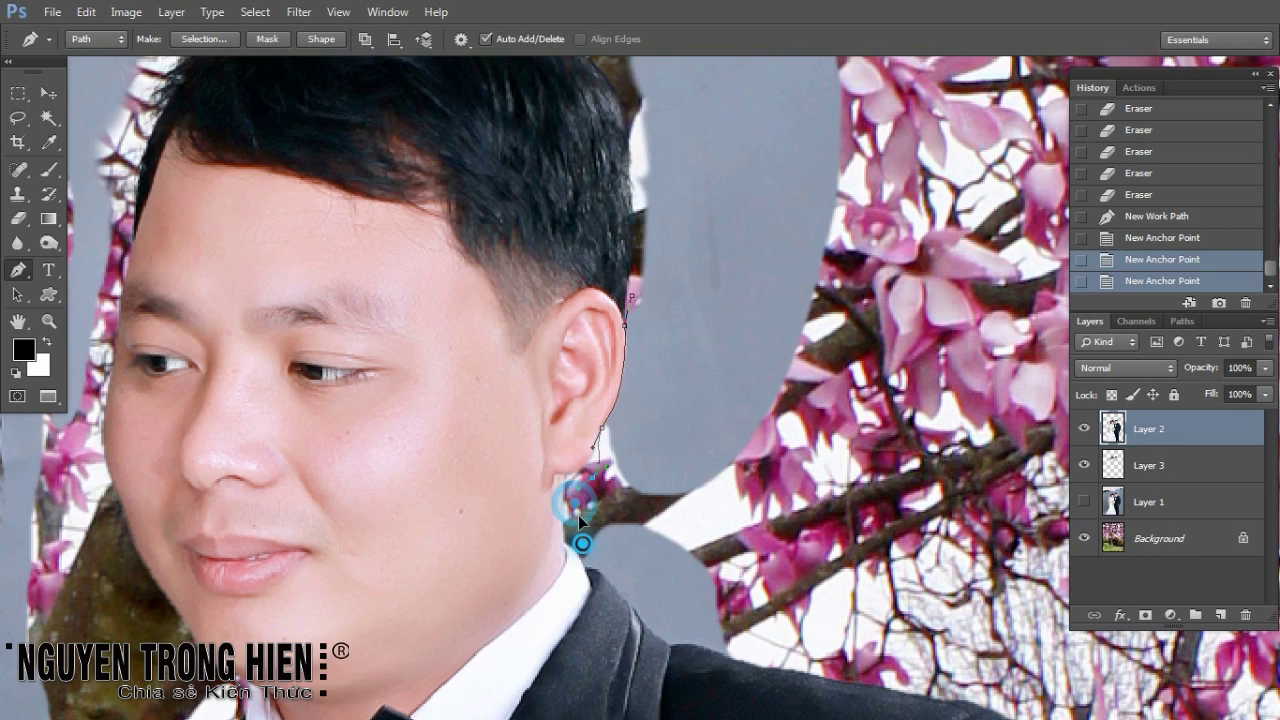
click(546, 368)
mouse_move(553, 355)
mouse_down()
mouse_move(605, 418)
mouse_move(733, 450)
mouse_up()
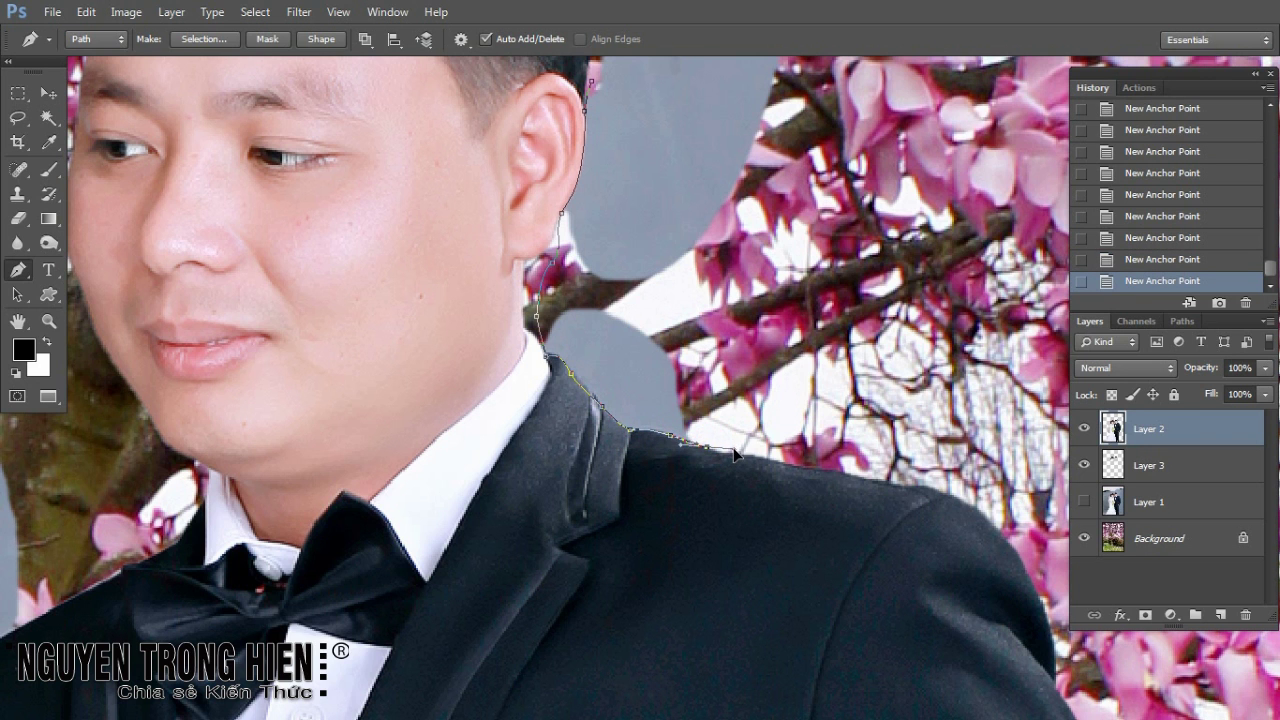
scroll(840, 400, up, 5)
scroll(880, 428, up, 3)
Step: Continue the path around the left side and top of the groom's head and close it
drag(933, 316, 805, 205)
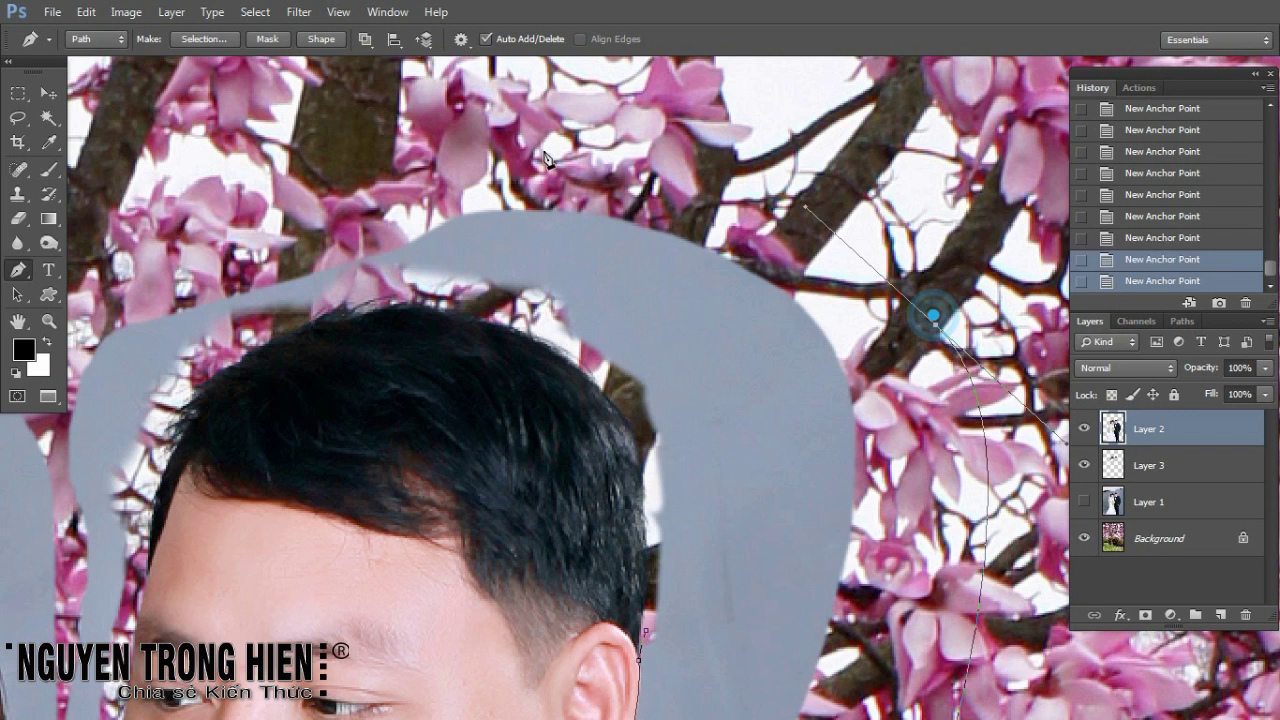
drag(235, 238, 515, 78)
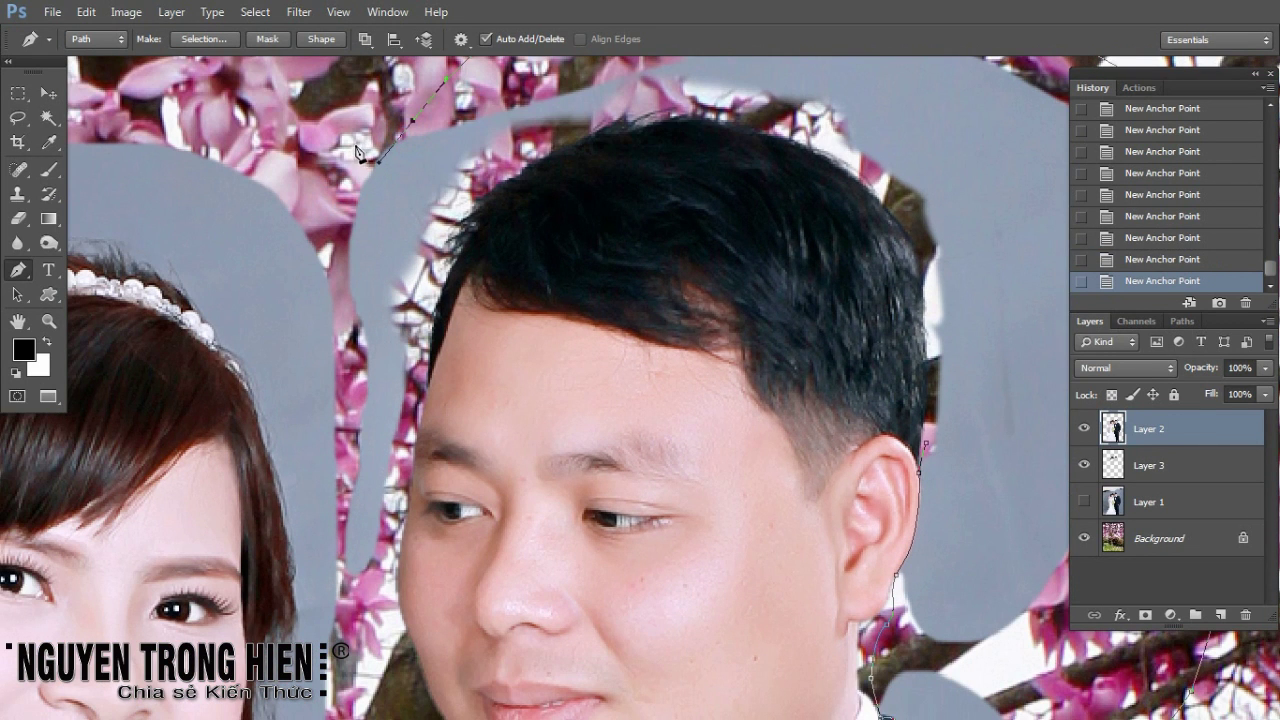
drag(333, 305, 338, 350)
drag(350, 425, 352, 540)
click(352, 592)
drag(492, 177, 580, 124)
click(640, 113)
click(705, 103)
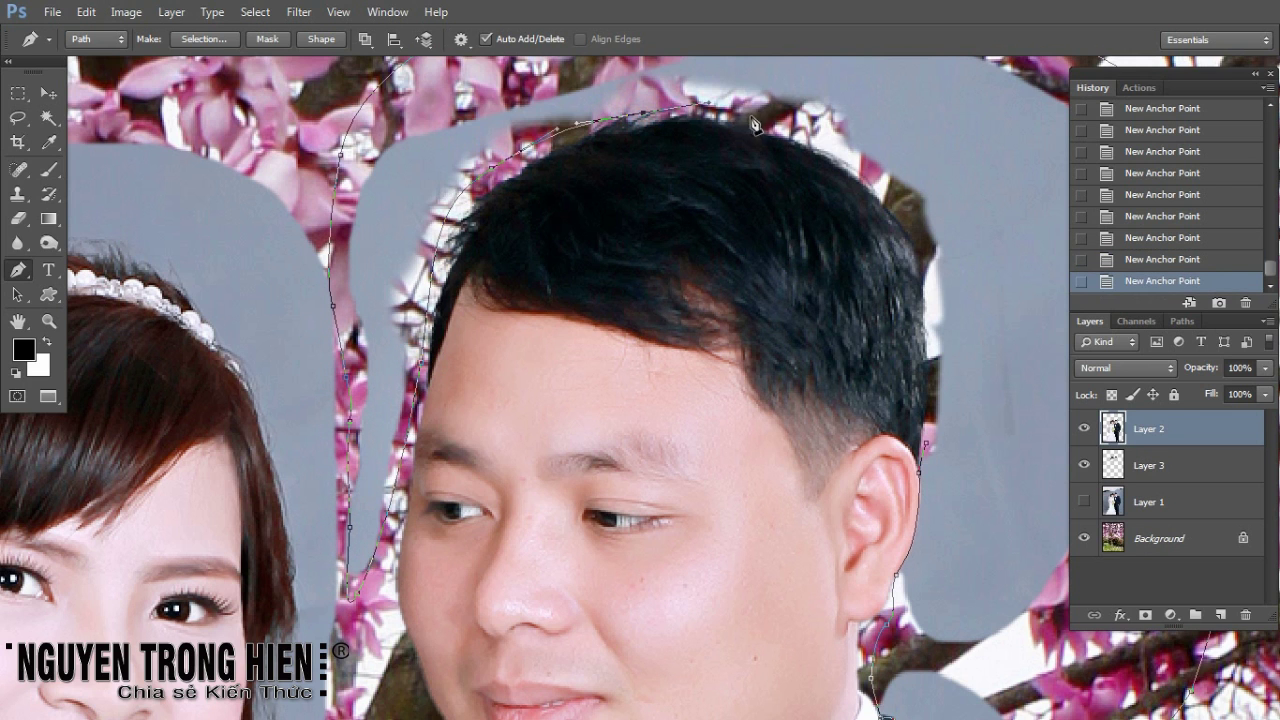
drag(920, 265, 937, 333)
drag(928, 410, 930, 432)
Step: Turn the path into a feathered selection, delete the grey backdrop, and deselect
key(ctrl+Return)
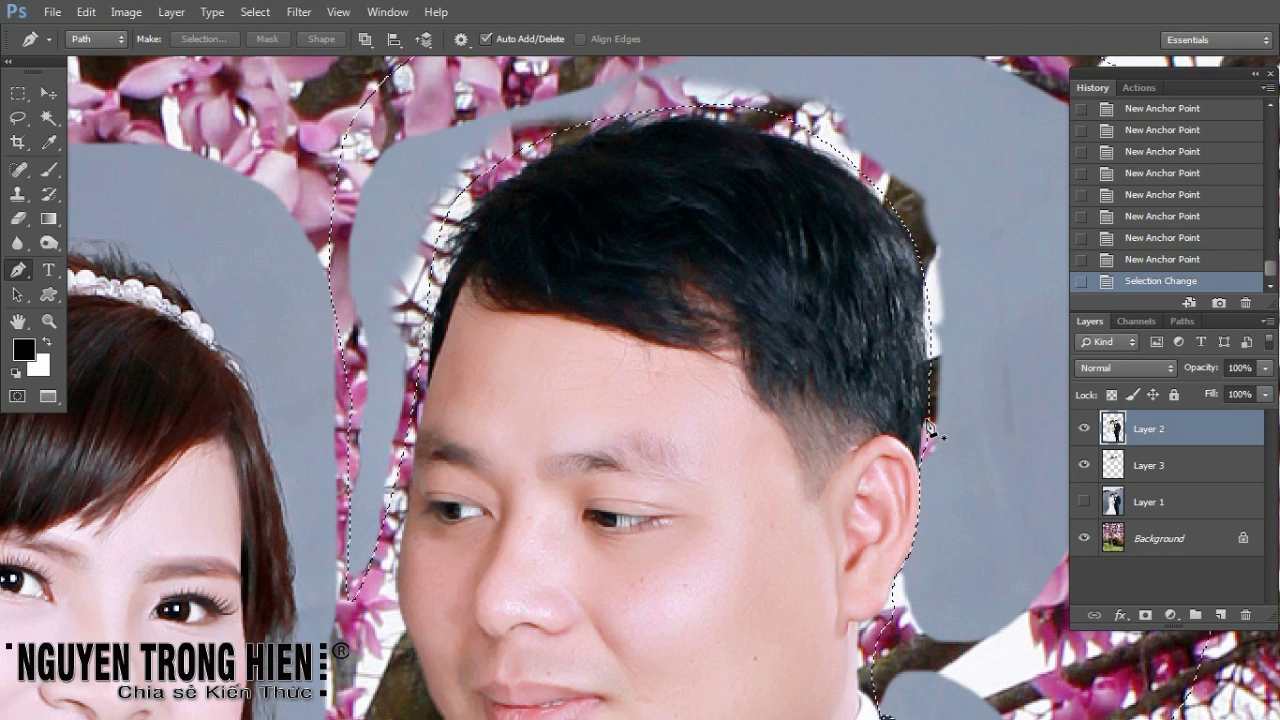
key(shift+F6)
key(Return)
key(Delete)
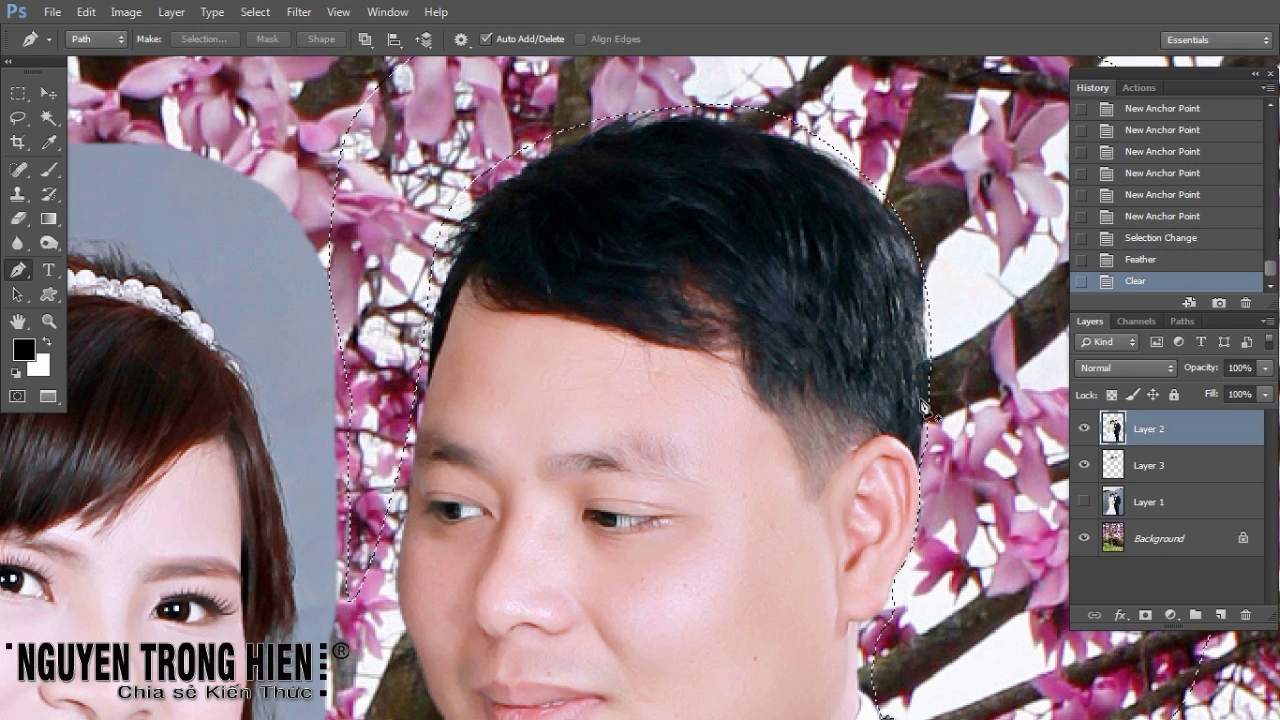
key(ctrl+d)
mouse_move(583, 423)
mouse_down()
mouse_move(394, 305)
mouse_move(545, 280)
mouse_up()
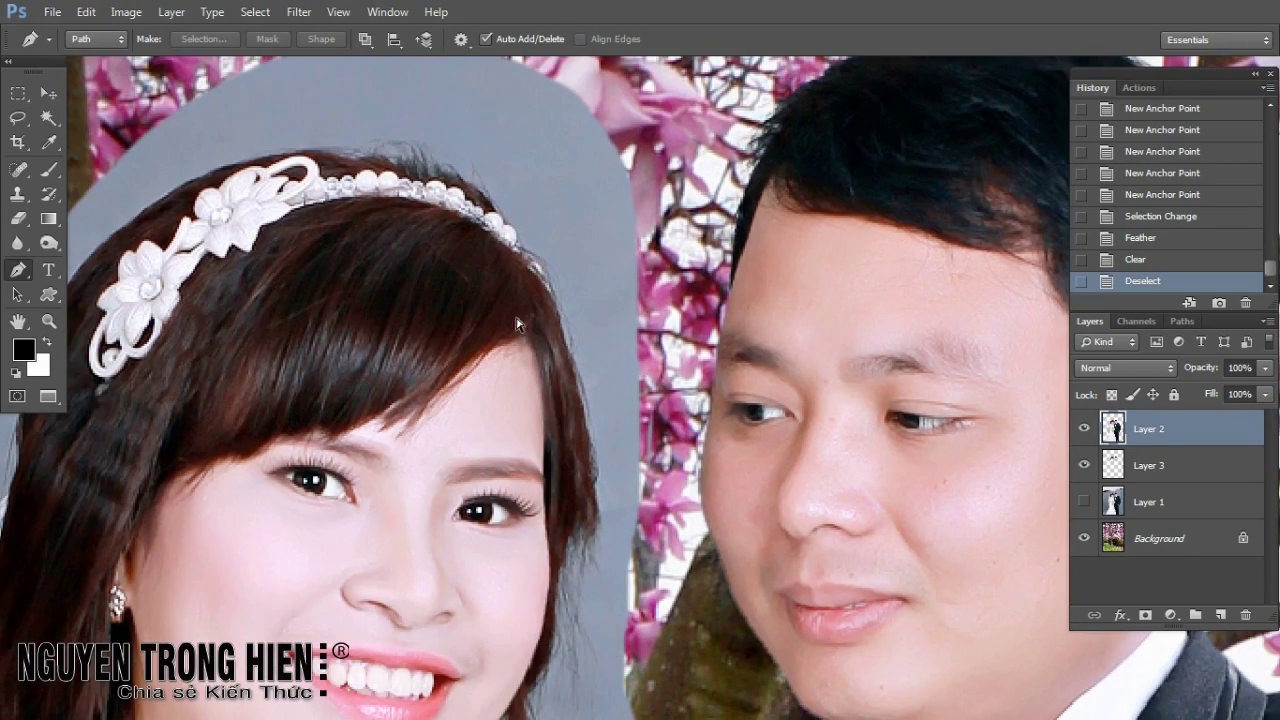
Step: Erase the grey above the headband and small patches along the bride's hair edge
mouse_move(391, 209)
mouse_down()
mouse_move(464, 298)
mouse_move(511, 307)
mouse_move(355, 336)
mouse_up()
click(18, 218)
mouse_move(291, 367)
mouse_down()
mouse_move(188, 457)
mouse_move(288, 278)
mouse_up()
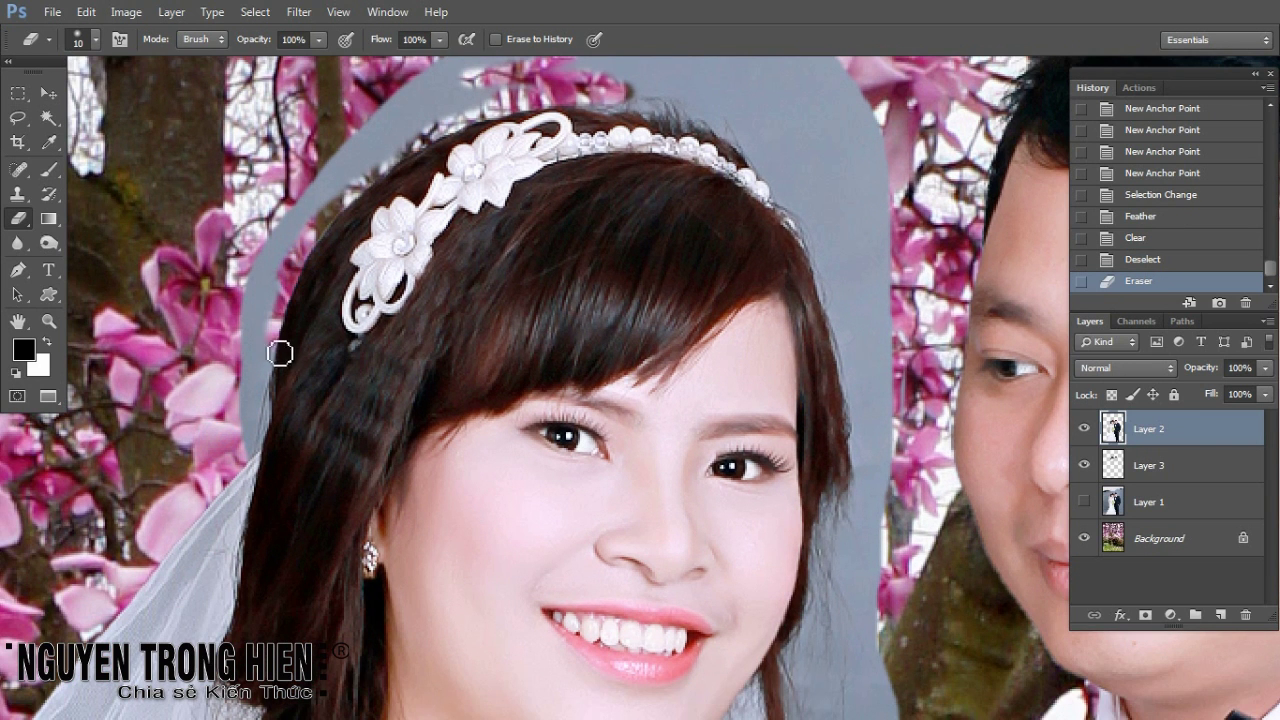
click(240, 463)
click(254, 440)
click(256, 420)
mouse_move(760, 156)
mouse_down()
mouse_move(529, 349)
mouse_move(500, 330)
mouse_up()
Step: Erase the remaining grey near the headband and along the bride's hair
drag(367, 311, 385, 290)
mouse_move(551, 374)
mouse_down()
mouse_move(451, 297)
mouse_move(446, 318)
mouse_up()
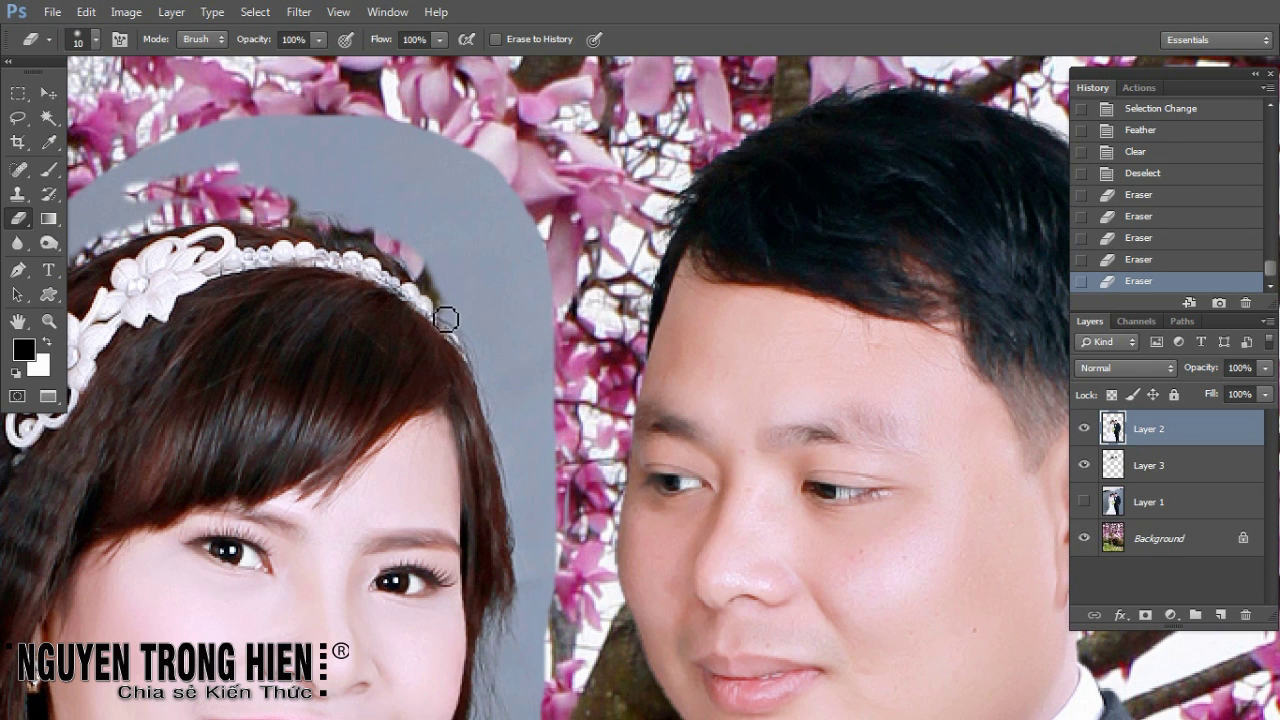
mouse_move(503, 478)
mouse_down()
mouse_move(523, 563)
mouse_move(494, 474)
mouse_up()
scroll(514, 529, down, 5)
drag(541, 312, 493, 431)
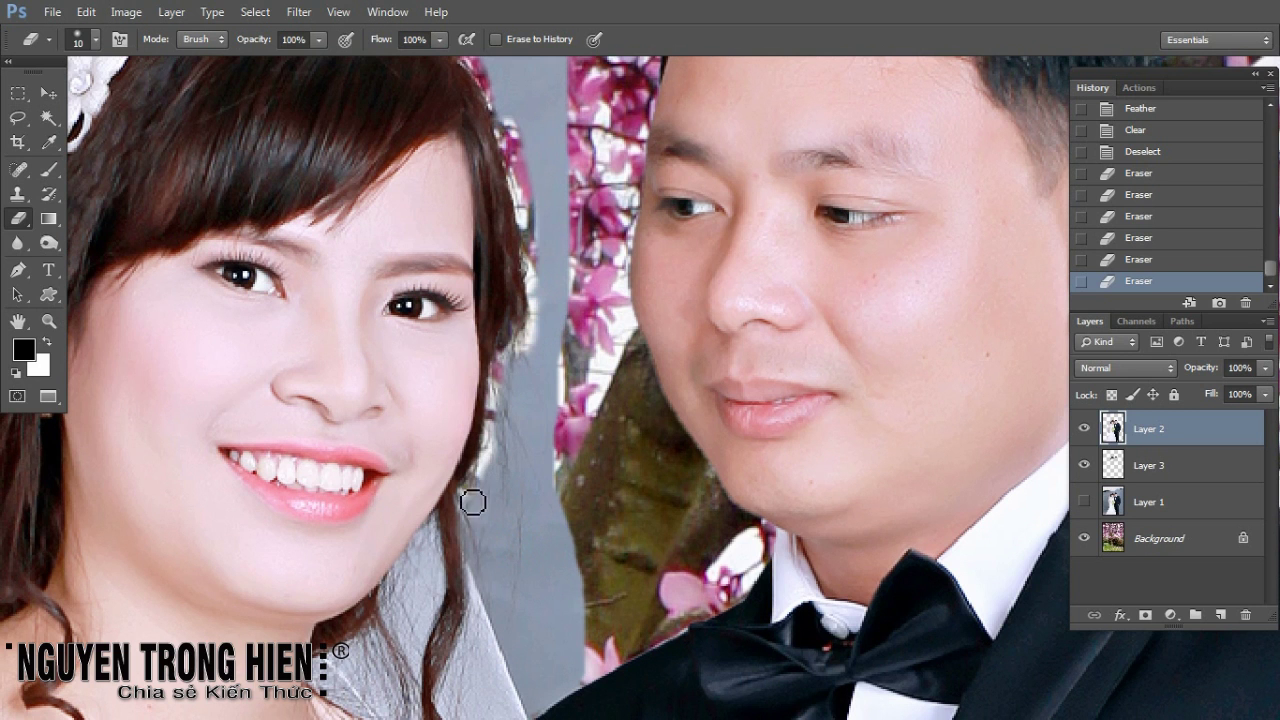
mouse_move(472, 557)
mouse_down()
mouse_move(484, 579)
mouse_move(471, 449)
mouse_up()
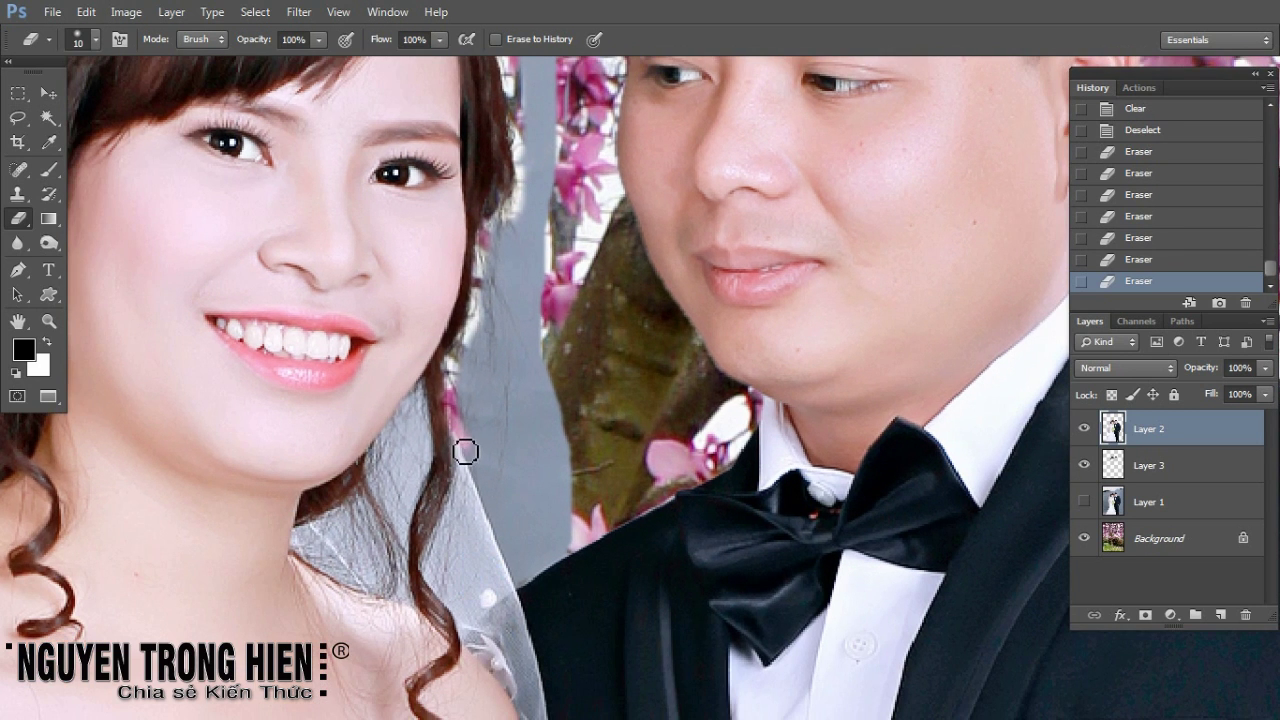
Step: Start a new Pen outline beside the bride's hair
key(p)
drag(448, 406, 456, 430)
click(517, 595)
Step: Extend the path up the hair and over the bride's head, undoing misplaced anchors
click(584, 547)
click(645, 443)
scroll(609, 248, up, 5)
click(606, 240)
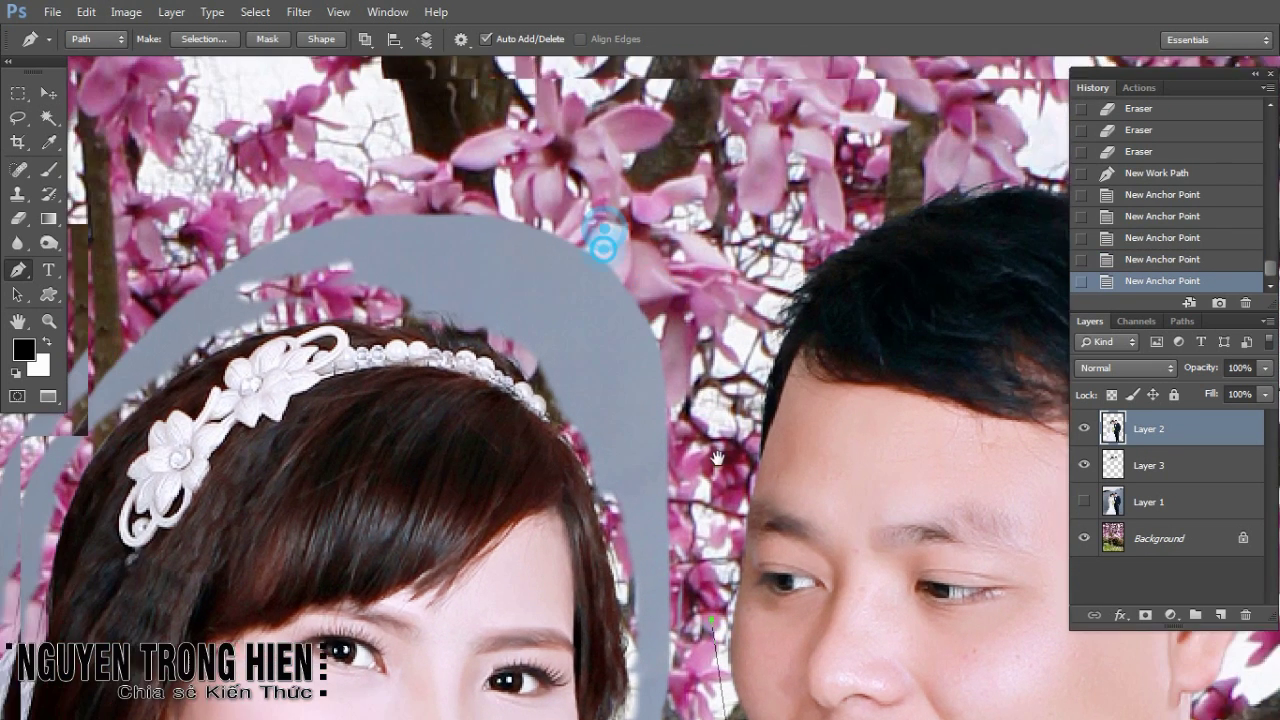
scroll(606, 240, up, 3)
drag(660, 268, 433, 180)
key(ctrl+alt+z)
key(ctrl+alt+z)
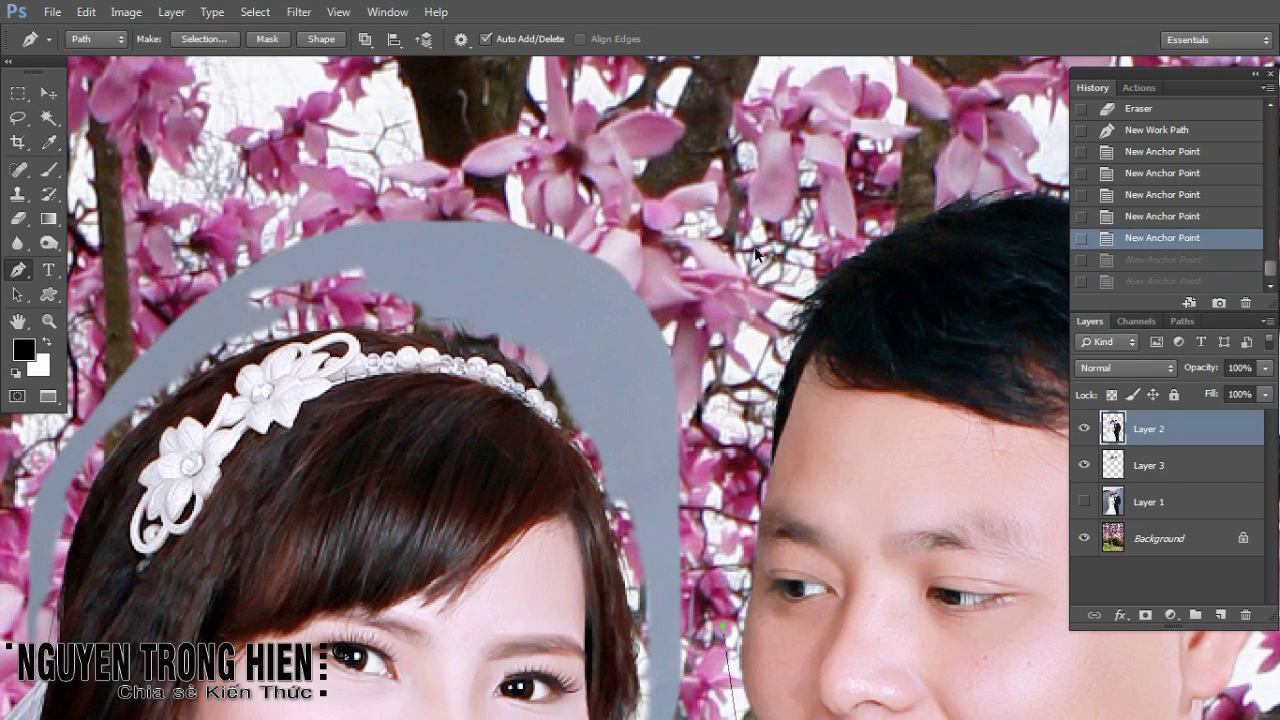
drag(645, 230, 615, 205)
drag(458, 158, 346, 176)
mouse_move(123, 299)
mouse_down()
mouse_move(308, 284)
mouse_move(508, 79)
mouse_up()
drag(395, 455, 455, 422)
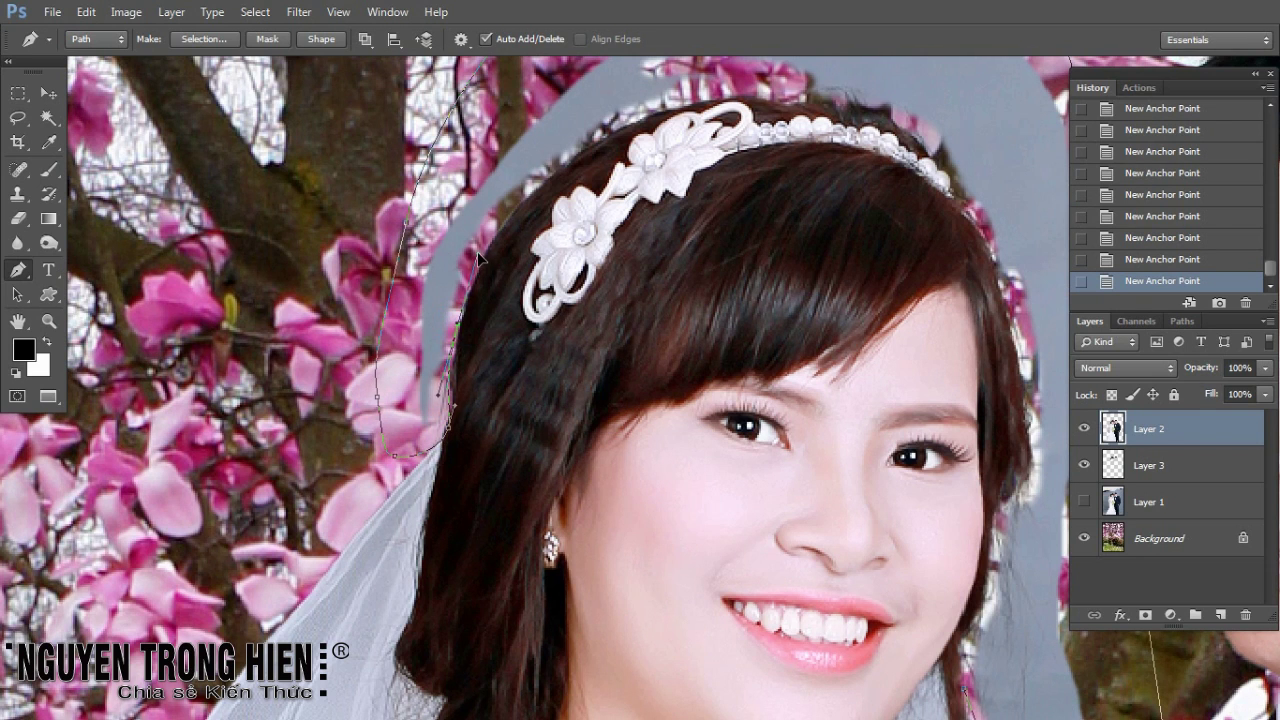
Step: Trace the path along the bride's hairline, across the headband and down her right hair edge
drag(500, 200, 385, 410)
drag(450, 385, 516, 336)
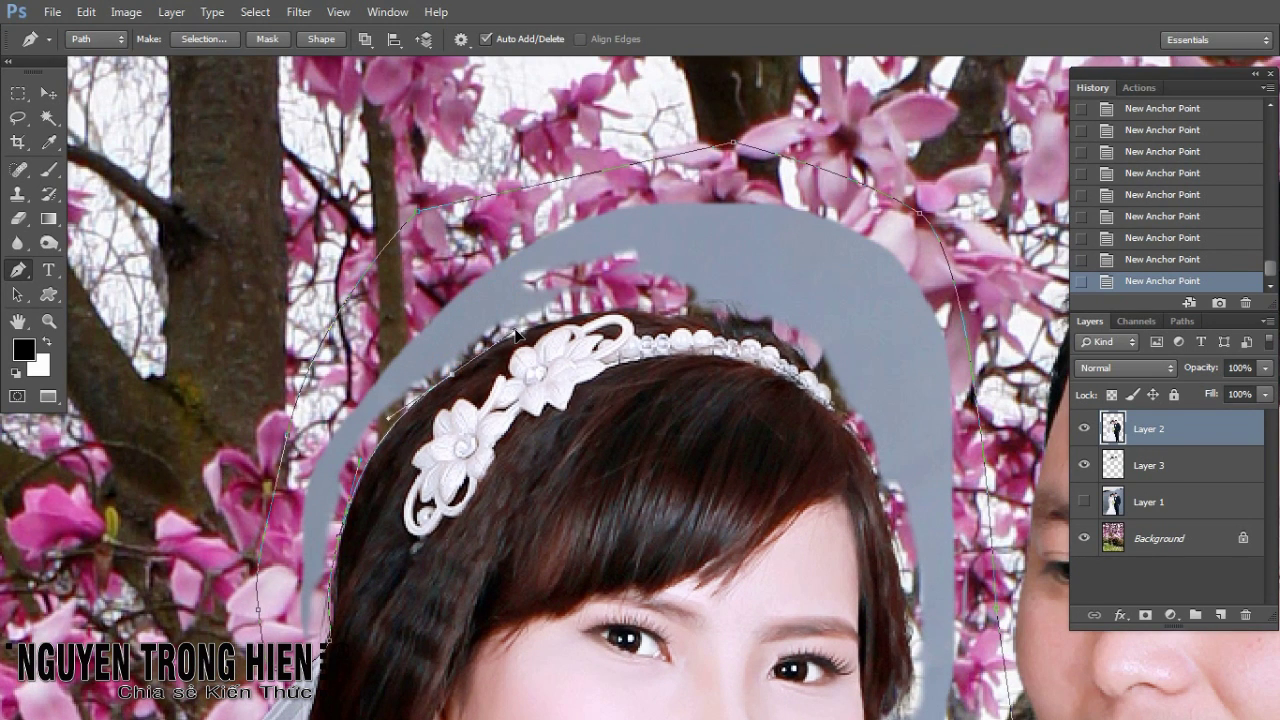
drag(611, 317, 667, 311)
click(733, 319)
click(803, 347)
drag(843, 414, 878, 472)
click(838, 400)
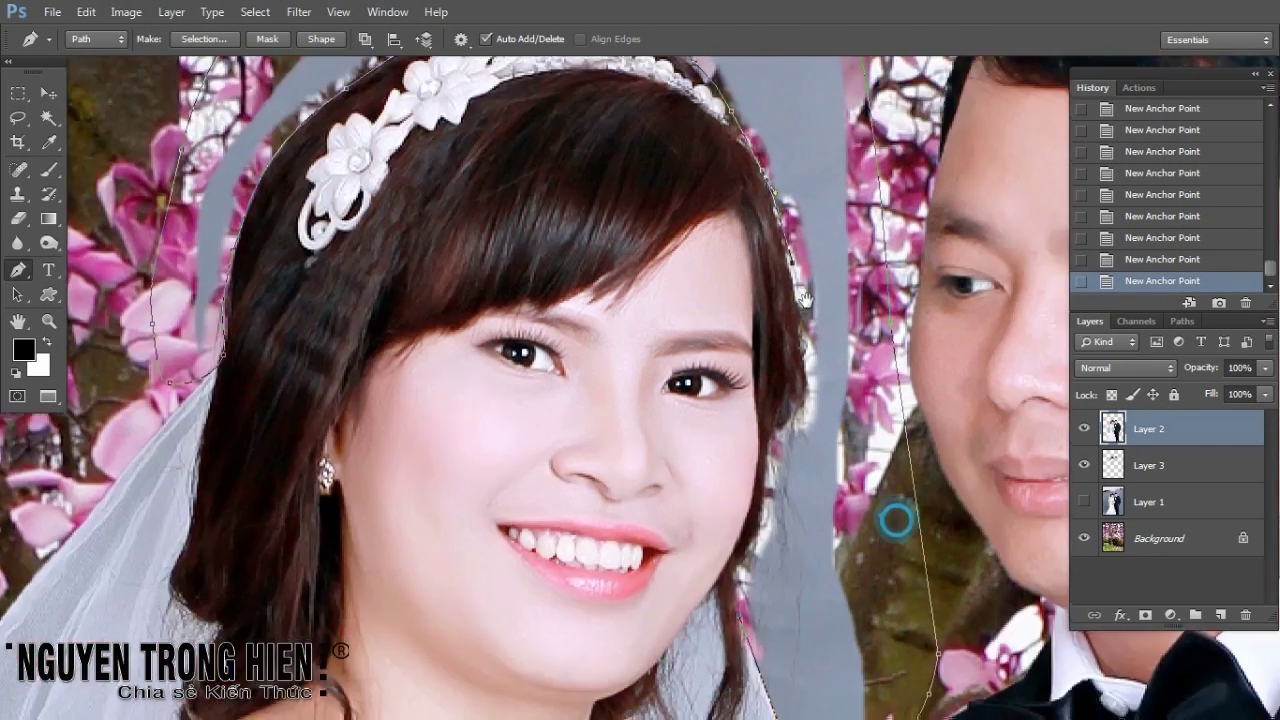
drag(899, 565, 805, 380)
click(806, 410)
click(772, 436)
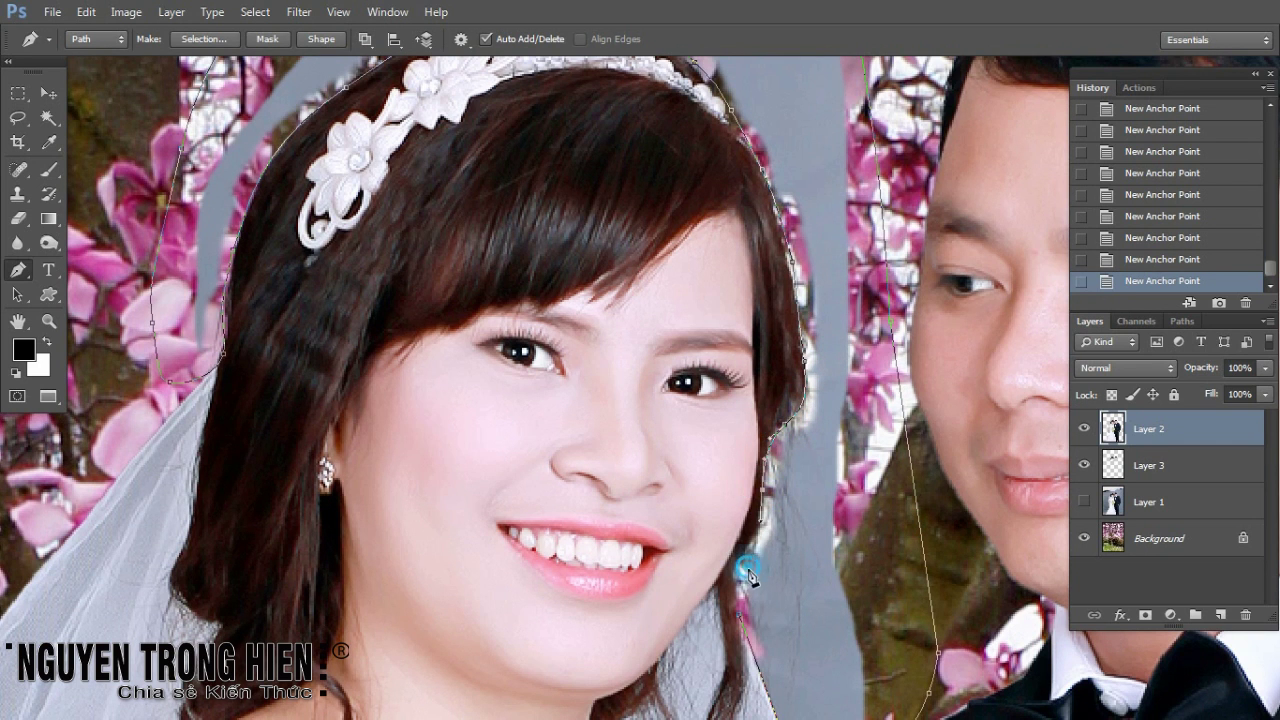
Step: Make the path a feathered selection, zoom out to the whole couple, and deselect
key(ctrl+Return)
key(shift+F6)
key(Return)
key(ctrl+minus)
key(ctrl+minus)
key(ctrl+d)
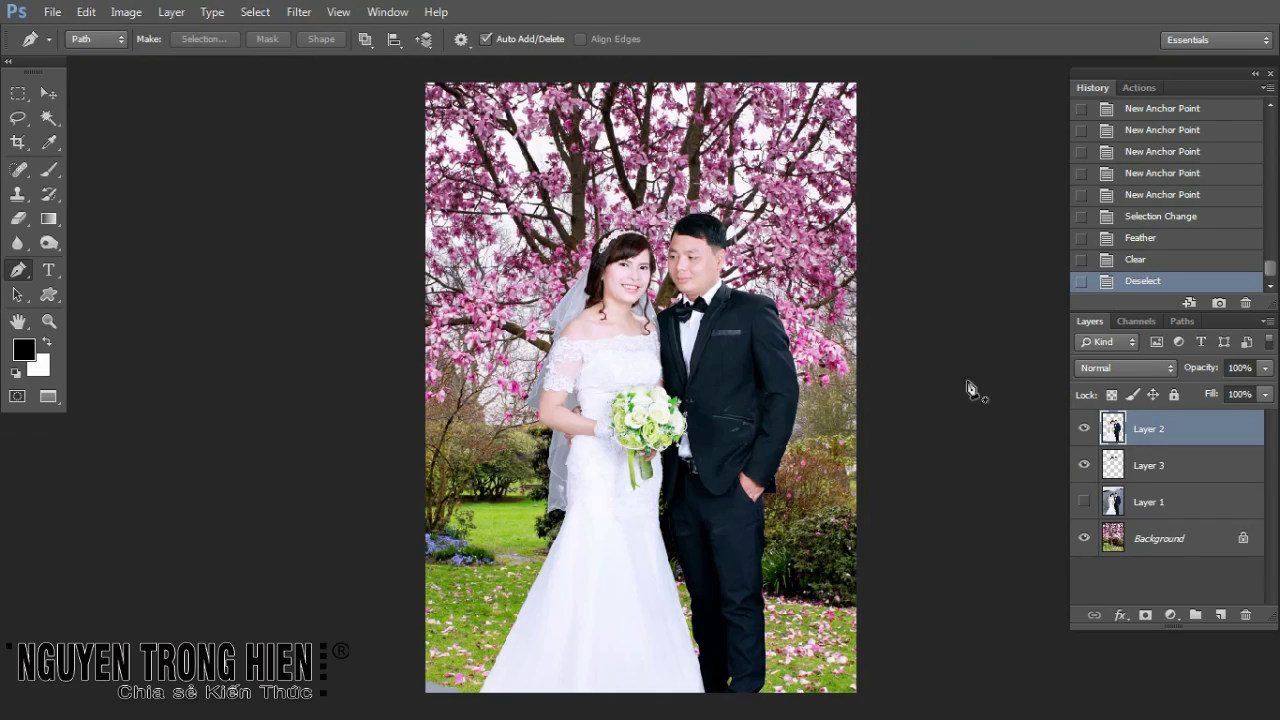
Step: Zoom around and toggle Layer 2's visibility to compare the cut-out couple with the background
key(z)
click(596, 242)
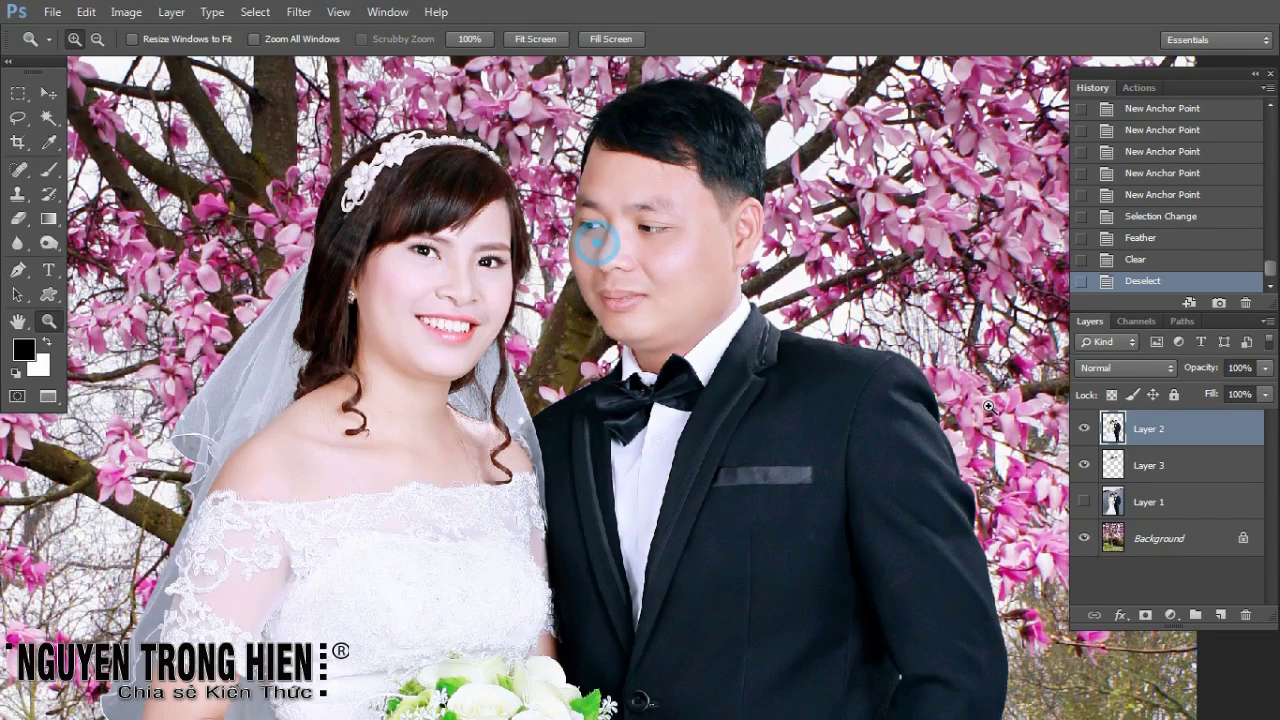
key(ctrl+minus)
key(ctrl+minus)
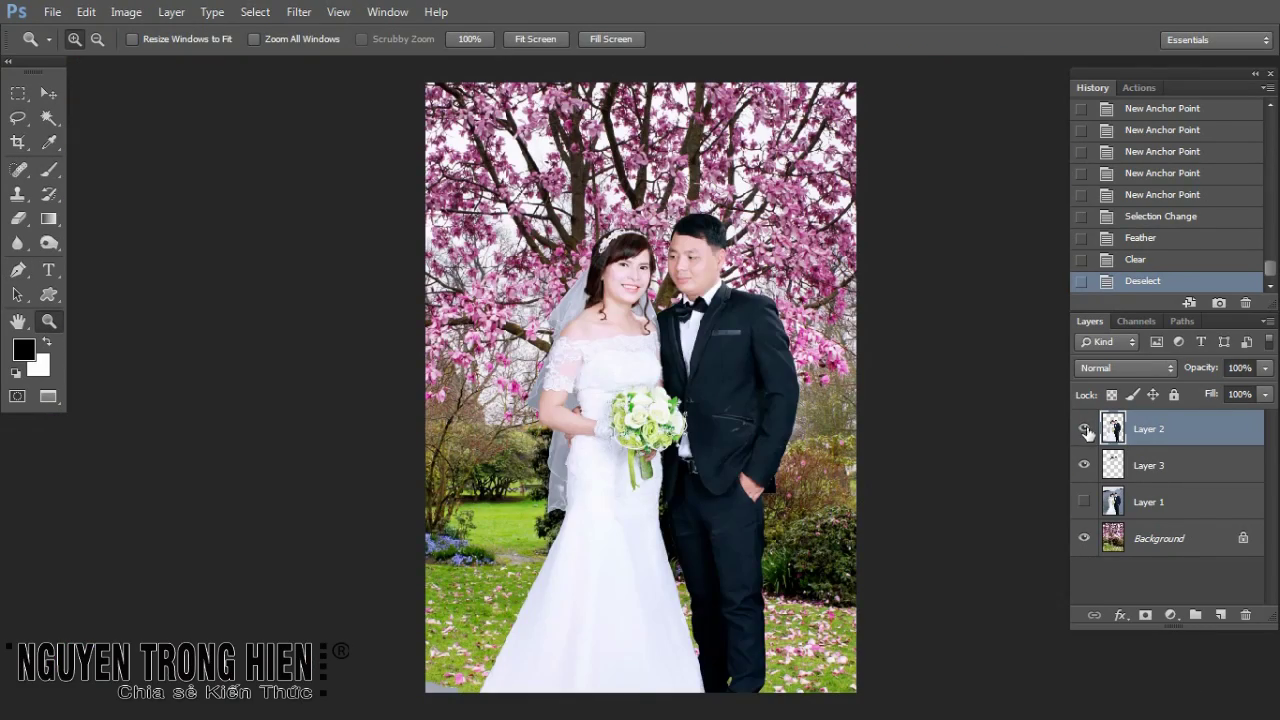
click(1084, 428)
key(ctrl+plus)
click(1084, 428)
key(ctrl+plus)
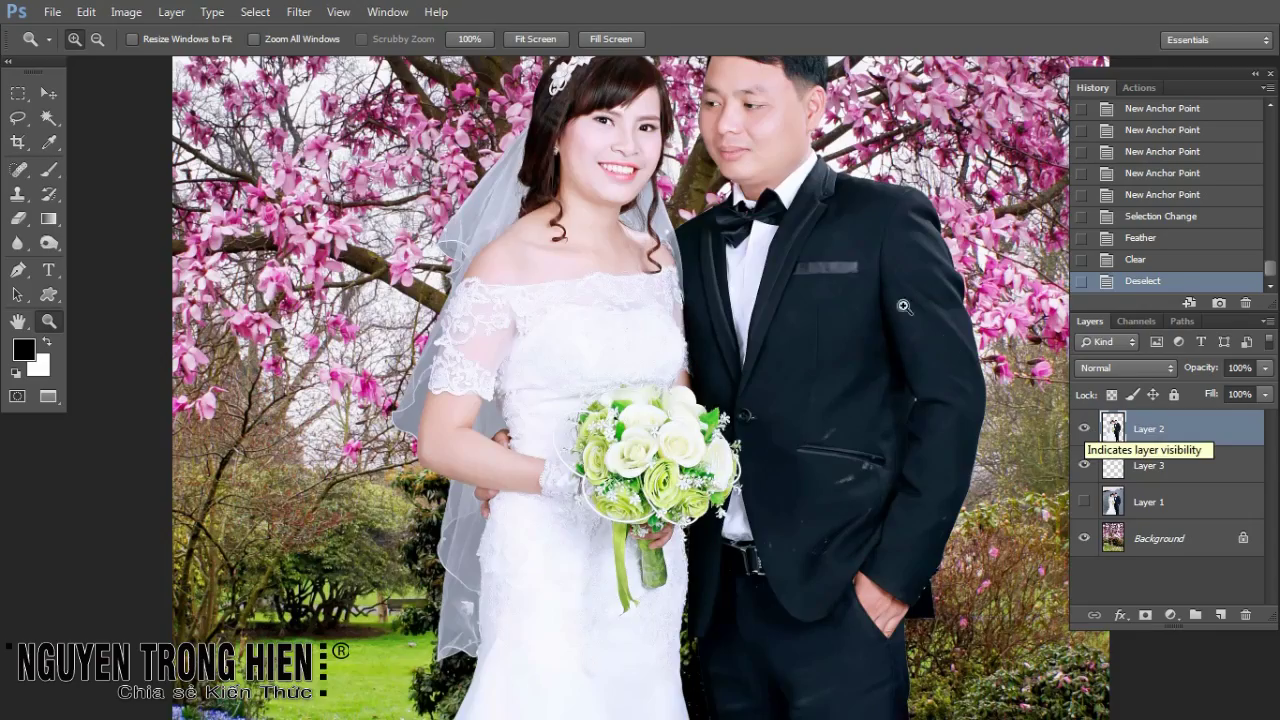
alt+click(747, 272)
click(1084, 428)
click(1084, 428)
click(1084, 428)
click(1084, 428)
click(1084, 428)
click(1084, 428)
key(ctrl+0)
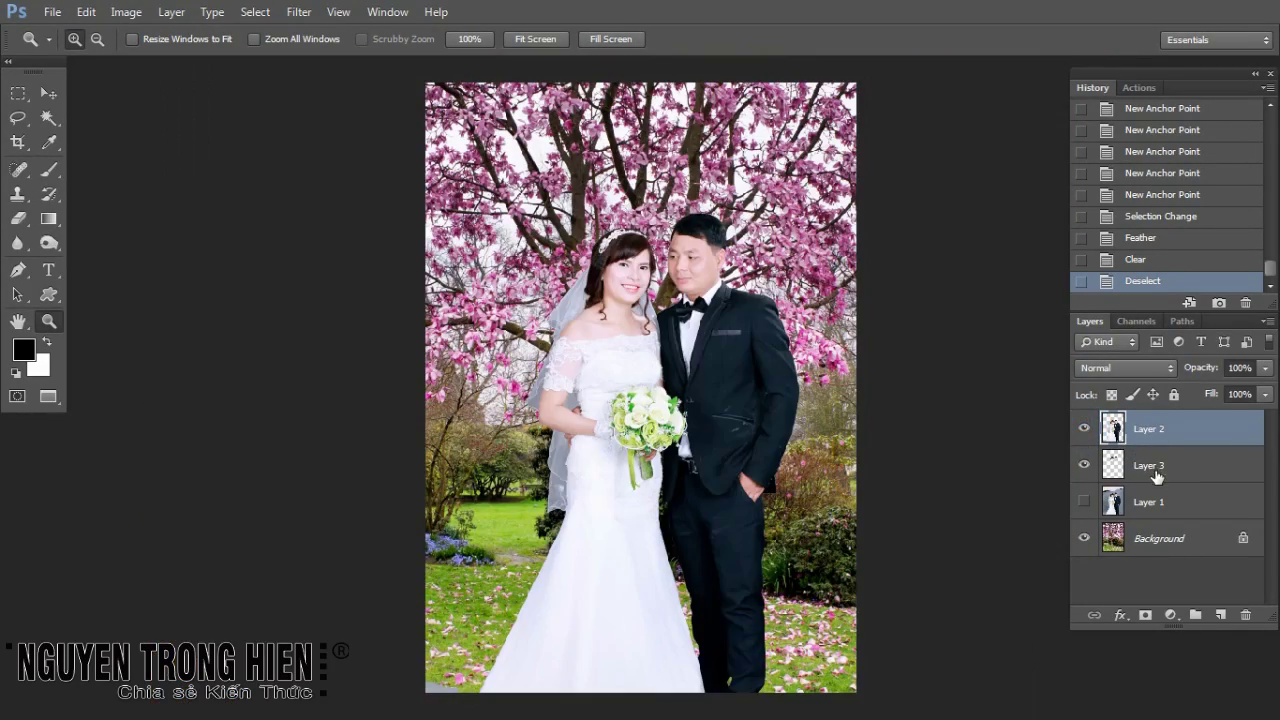
Step: Select Layer 3 together with Layer 2 and merge them into a single Layer 2
ctrl+click(1161, 466)
right_click(1190, 466)
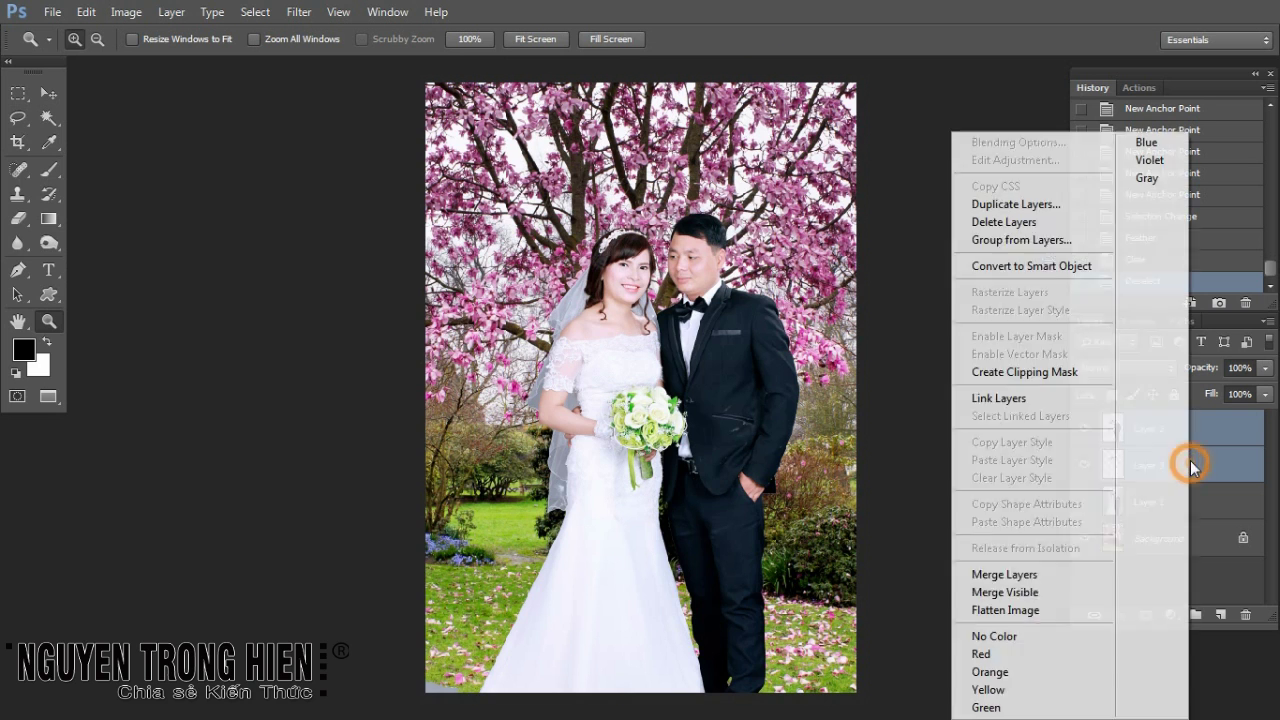
click(1062, 577)
Step: Toggle the merged Layer 2 to check the result, then zoom in on the bride's face
click(1084, 429)
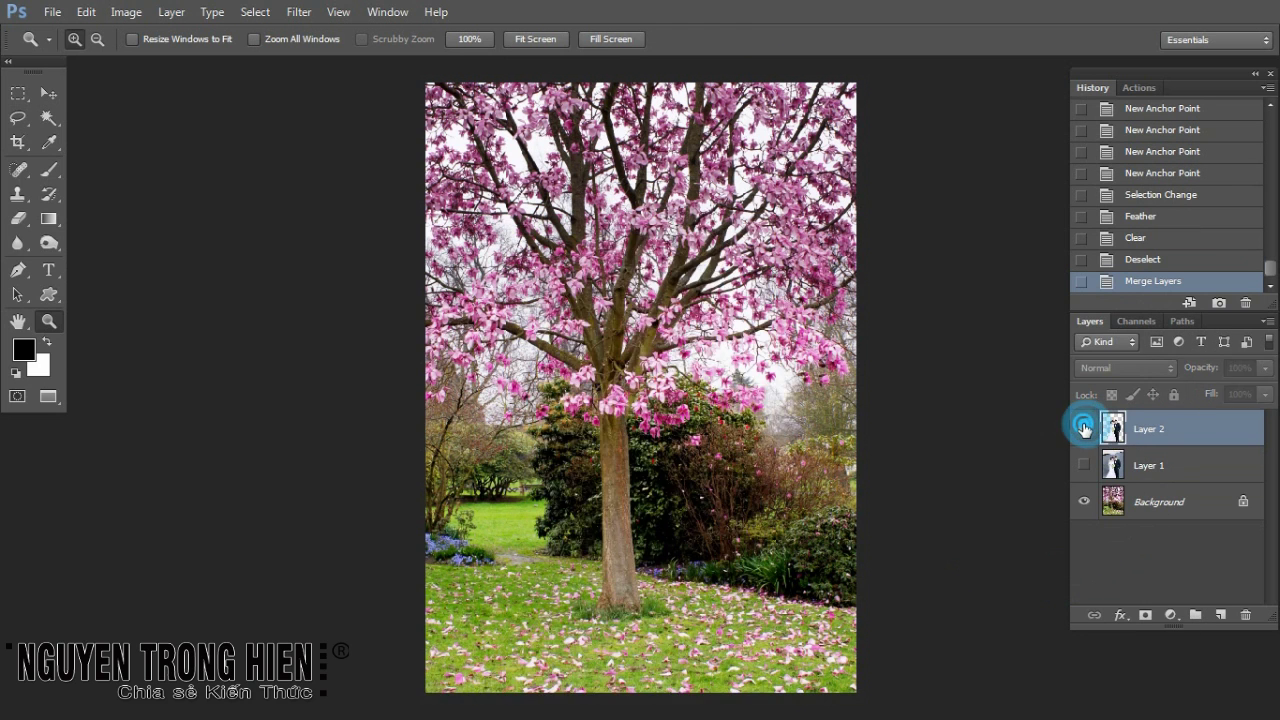
click(1084, 429)
click(1082, 429)
click(1080, 430)
click(1082, 429)
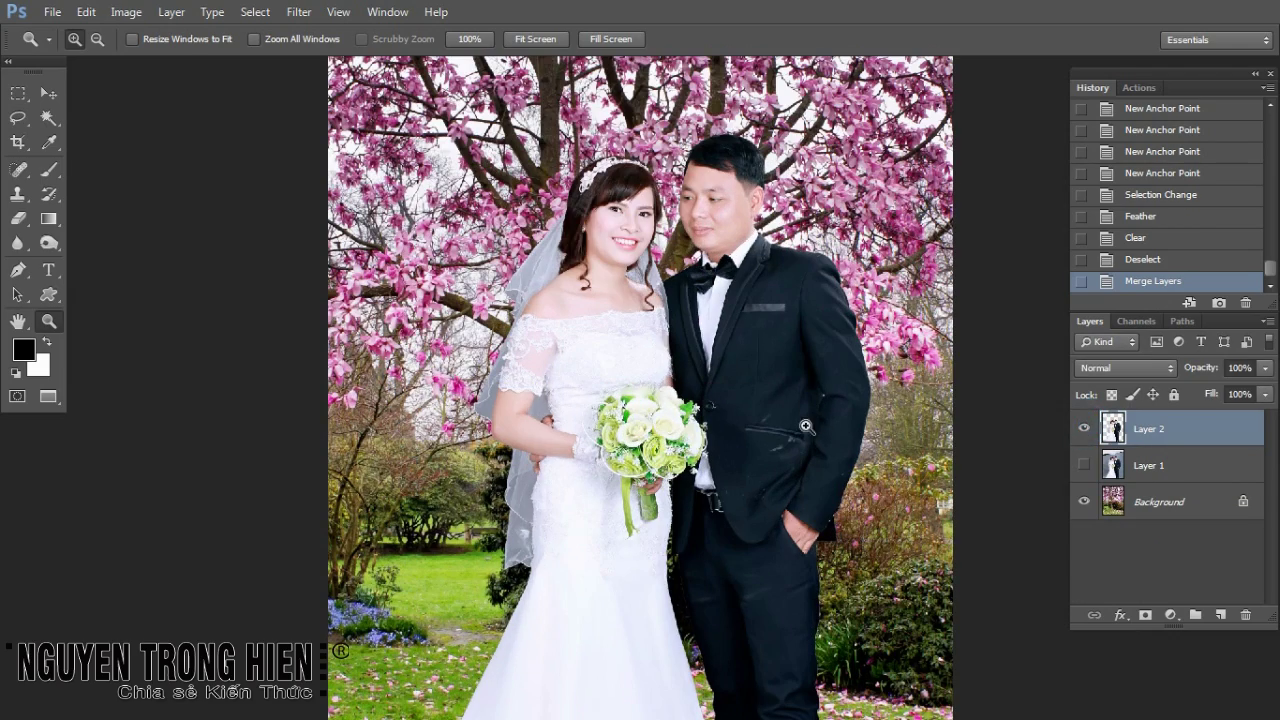
drag(513, 197, 666, 271)
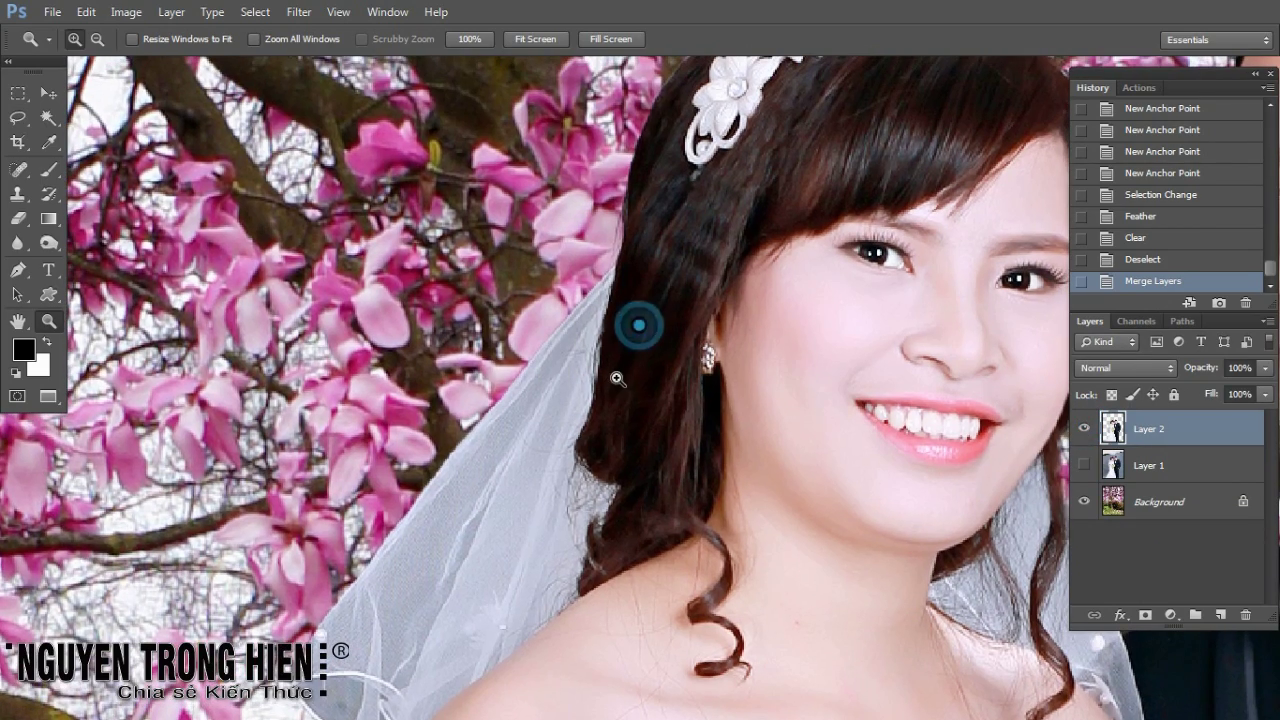
Step: With the Pen tool, place anchors down the veil edge beside the bride's hair toward her neck
key(p)
click(617, 268)
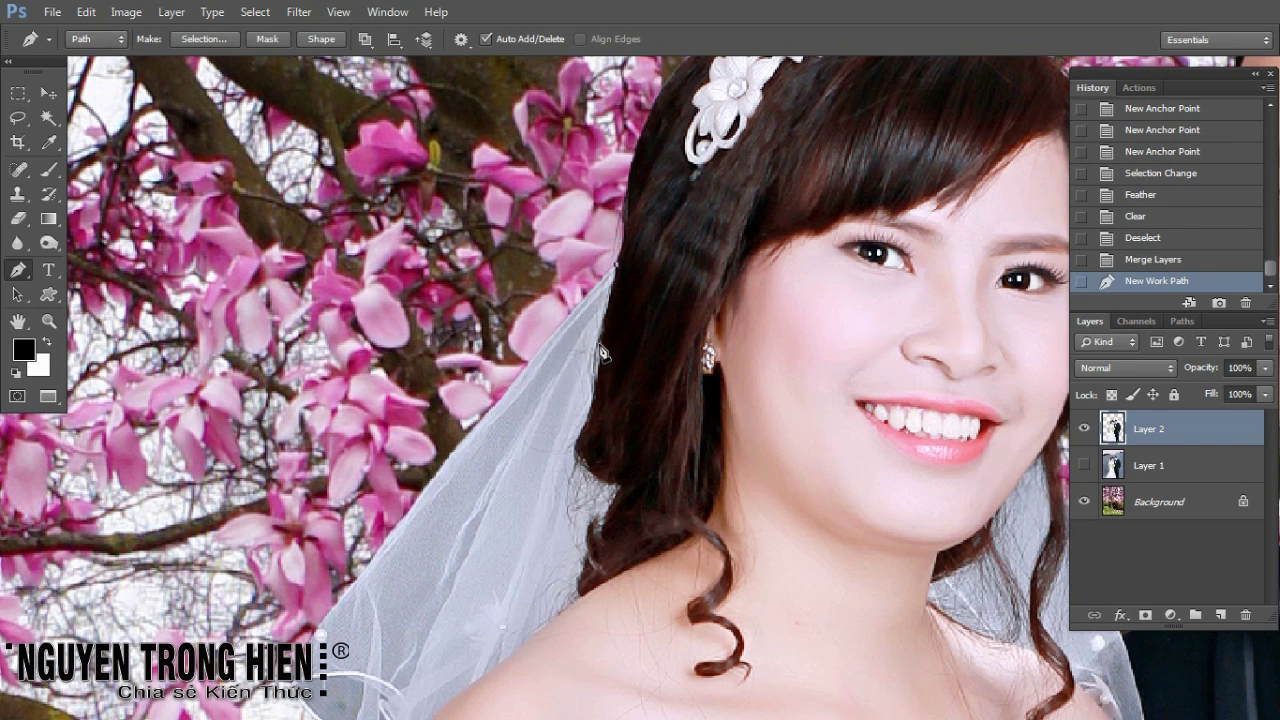
click(603, 332)
click(598, 352)
click(594, 376)
click(593, 391)
click(591, 404)
click(589, 416)
click(585, 425)
click(581, 437)
click(577, 452)
click(577, 464)
click(589, 473)
click(607, 490)
click(603, 509)
click(597, 524)
click(589, 540)
click(587, 556)
click(583, 571)
click(580, 586)
click(579, 598)
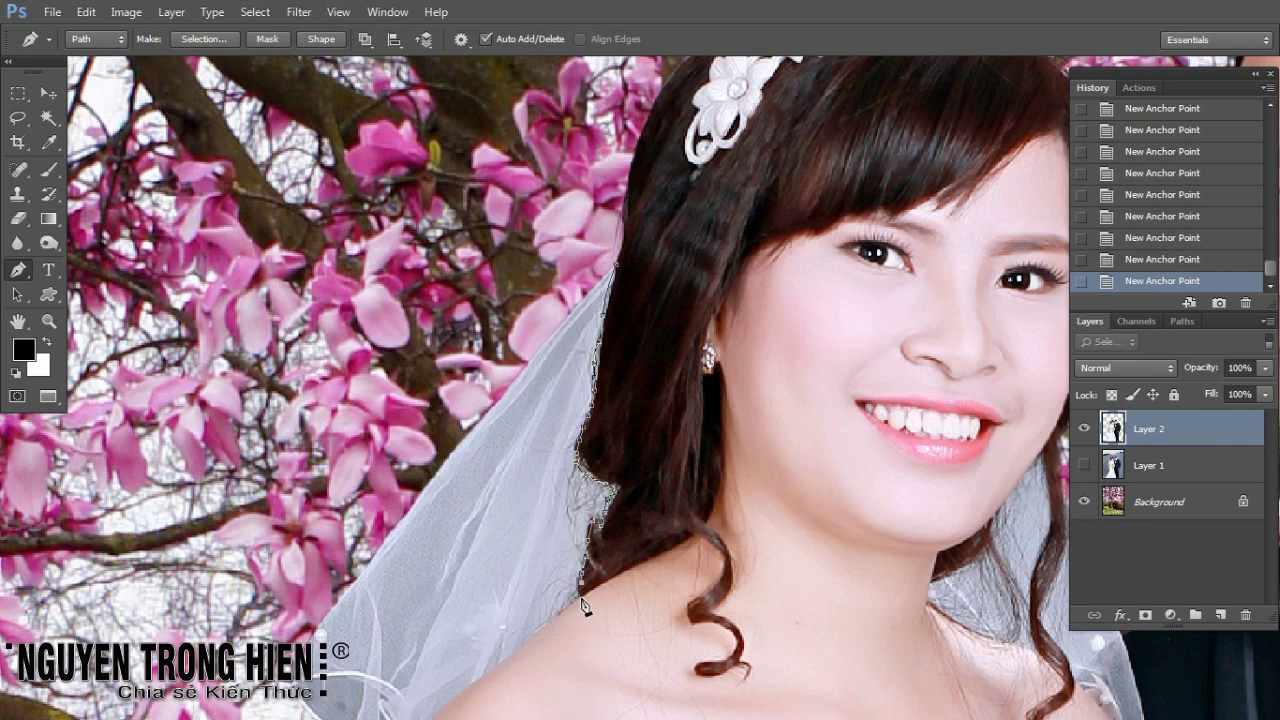
Step: Continue the path over the veil at the shoulder and down the lace sleeve and arm edge
mouse_move(579, 601)
mouse_down()
mouse_move(816, 284)
mouse_move(869, 261)
mouse_up()
click(789, 311)
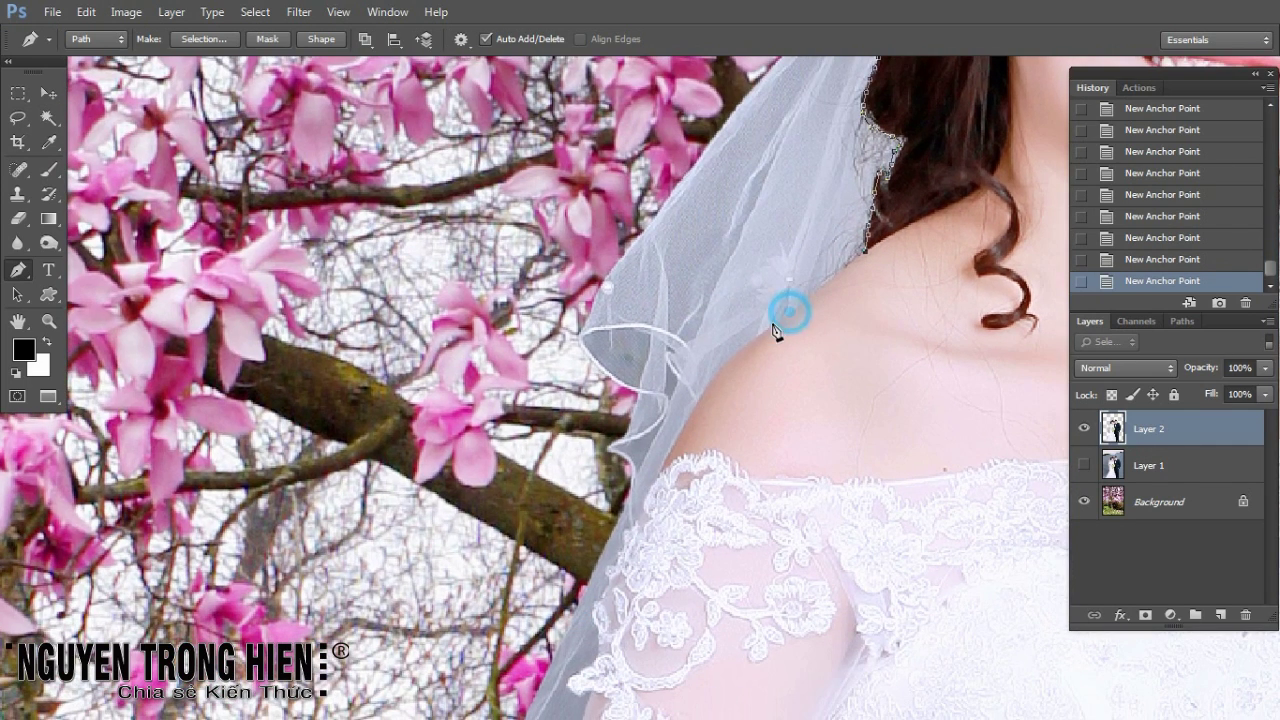
click(705, 392)
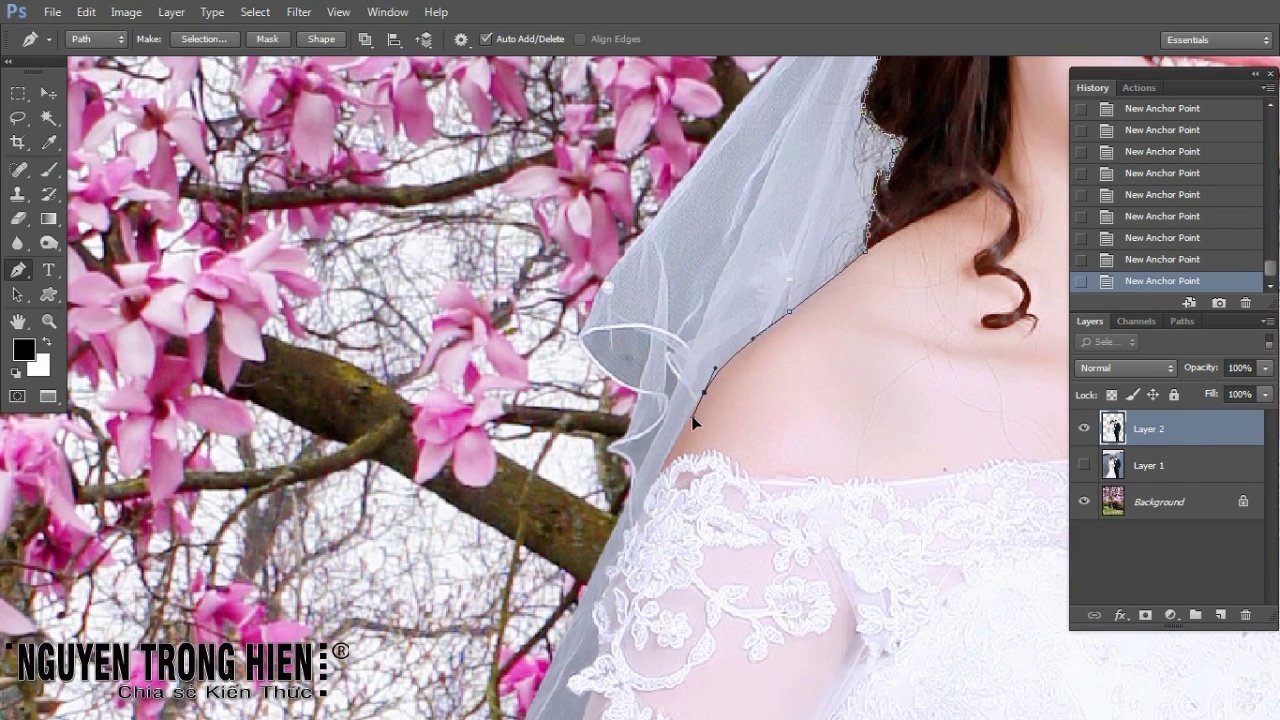
drag(652, 483, 757, 270)
click(744, 271)
click(730, 301)
click(718, 325)
click(712, 335)
click(705, 348)
click(700, 363)
click(695, 380)
click(697, 398)
click(693, 415)
click(694, 430)
click(683, 442)
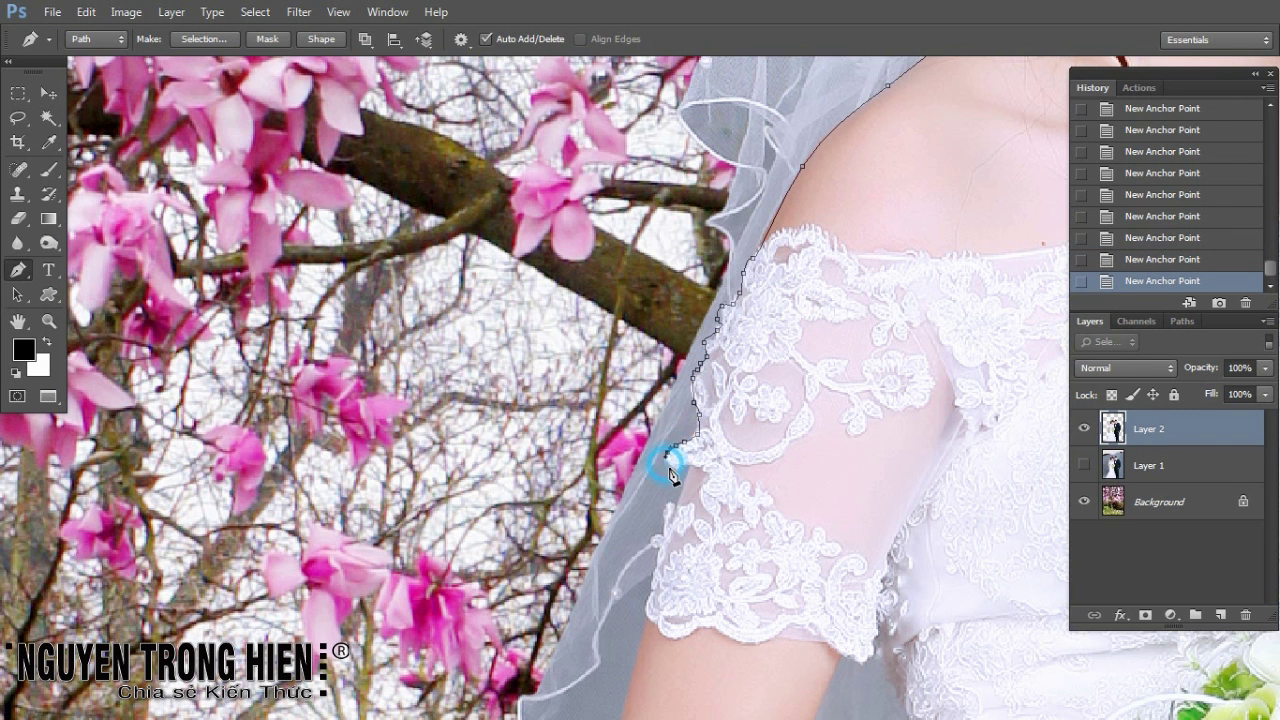
Step: Extend the path down the lower sleeve to its lace hem and where the veil meets the arm
drag(686, 478, 752, 326)
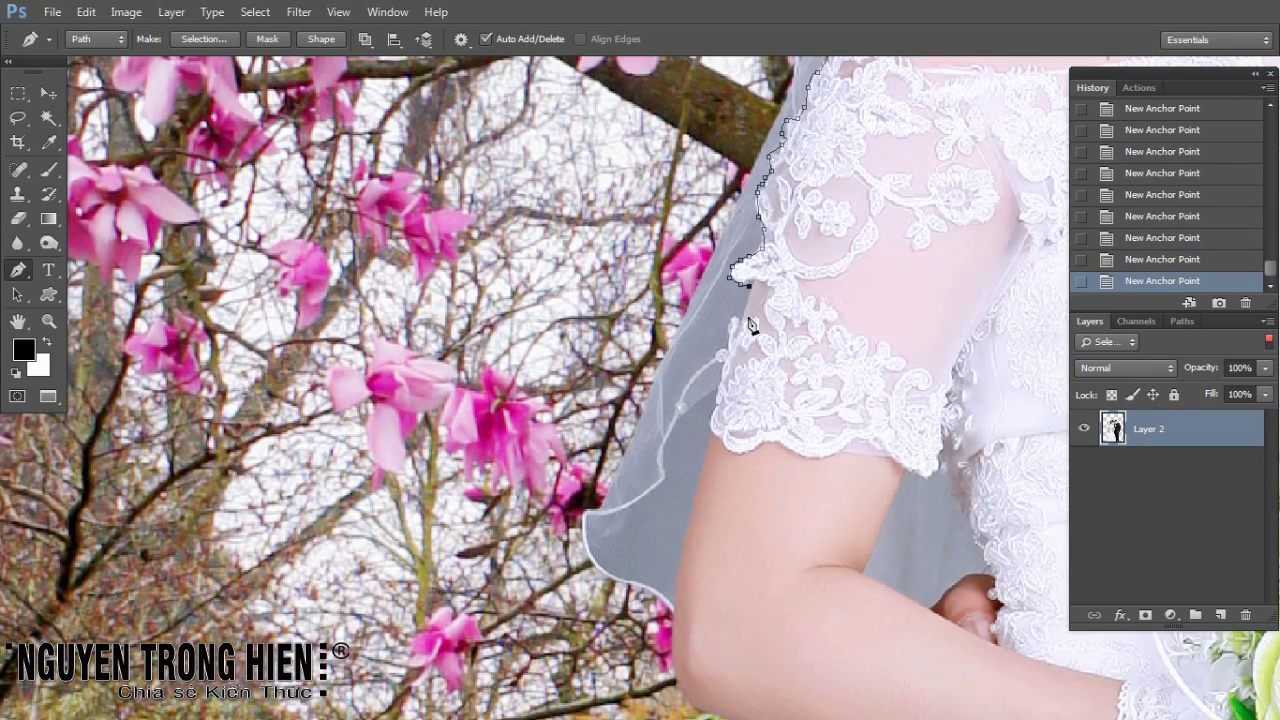
click(726, 356)
click(714, 414)
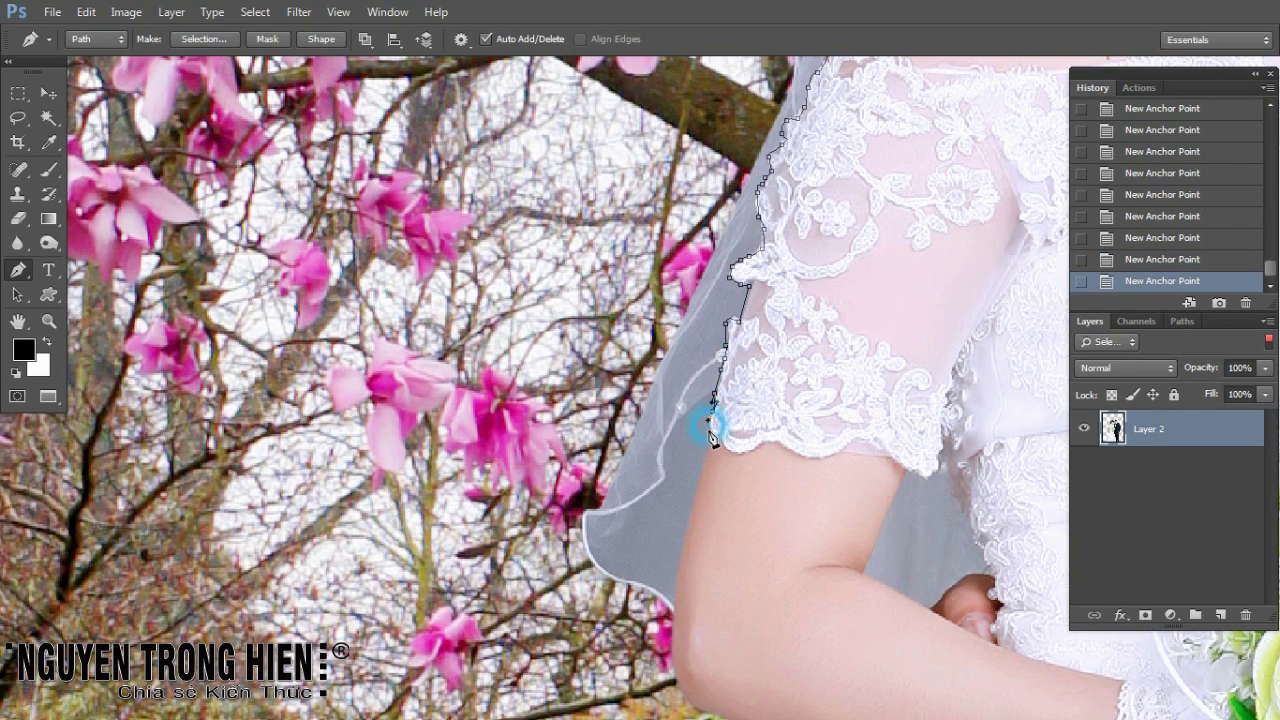
drag(697, 480, 710, 290)
drag(697, 340, 697, 370)
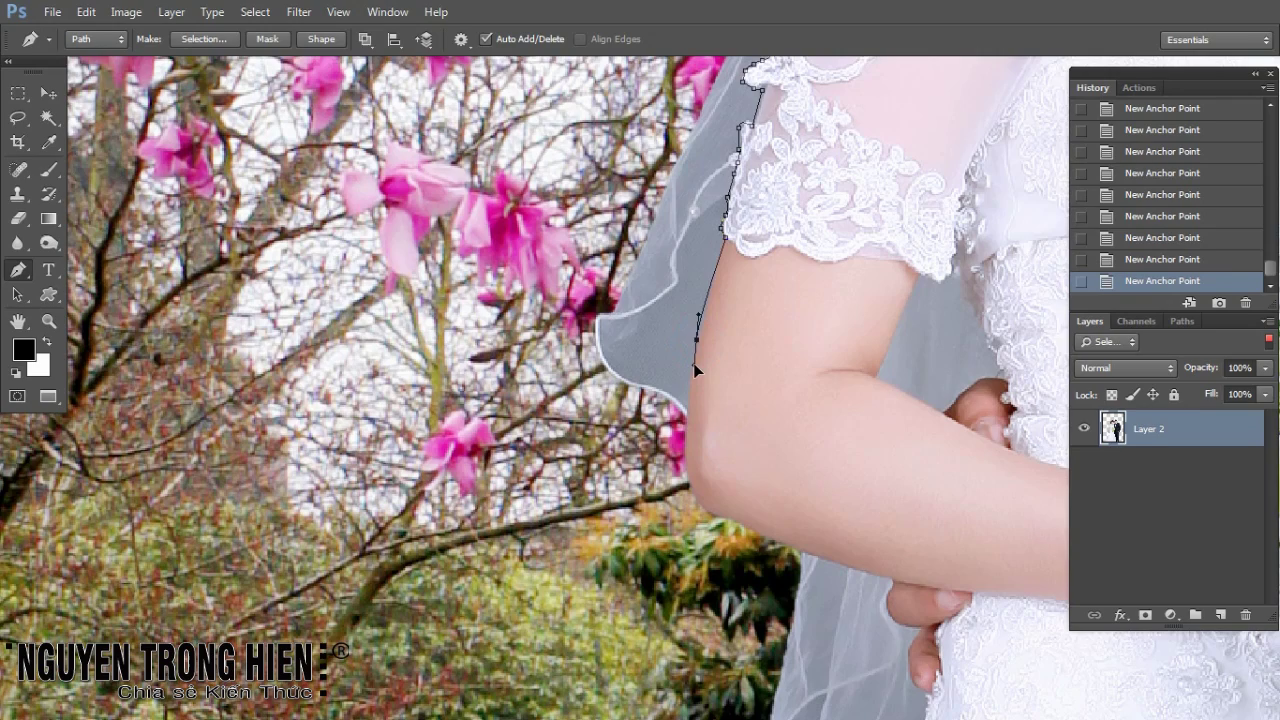
click(688, 414)
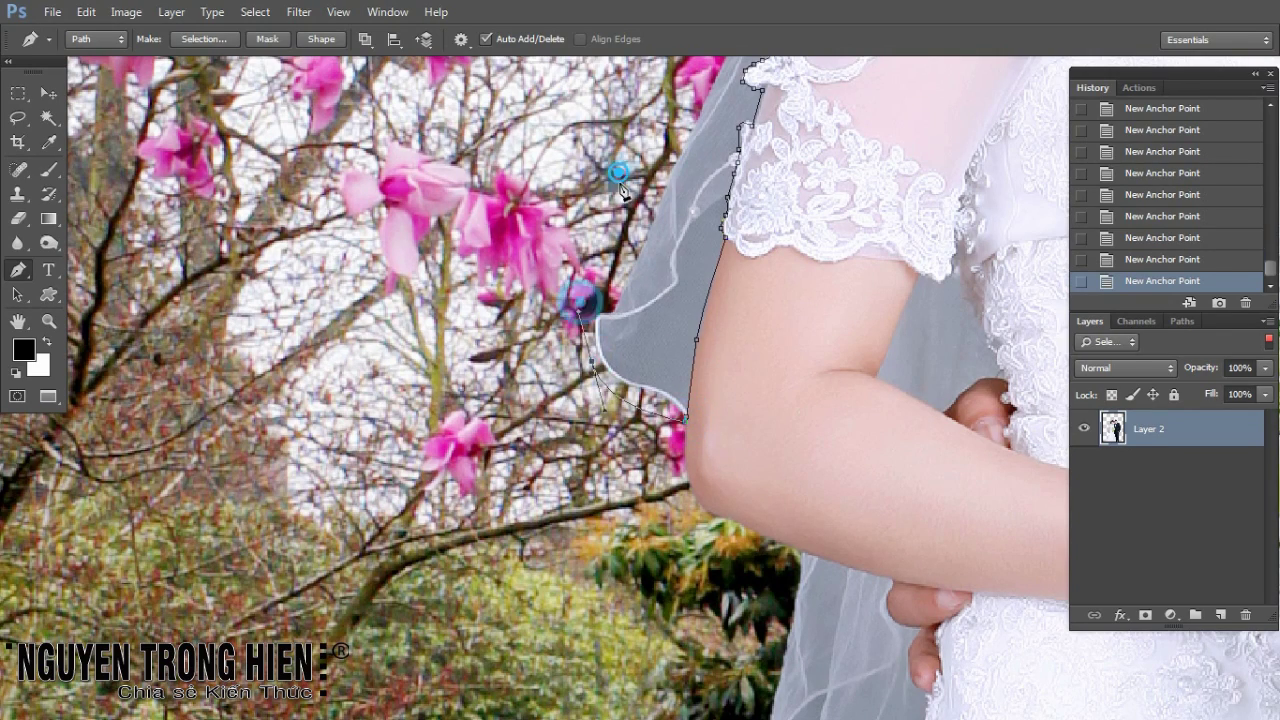
Step: Trace the veil's outer edge and close the outline at its starting anchor
scroll(620, 200, up, 5)
scroll(635, 262, up, 5)
click(543, 417)
scroll(586, 214, up, 5)
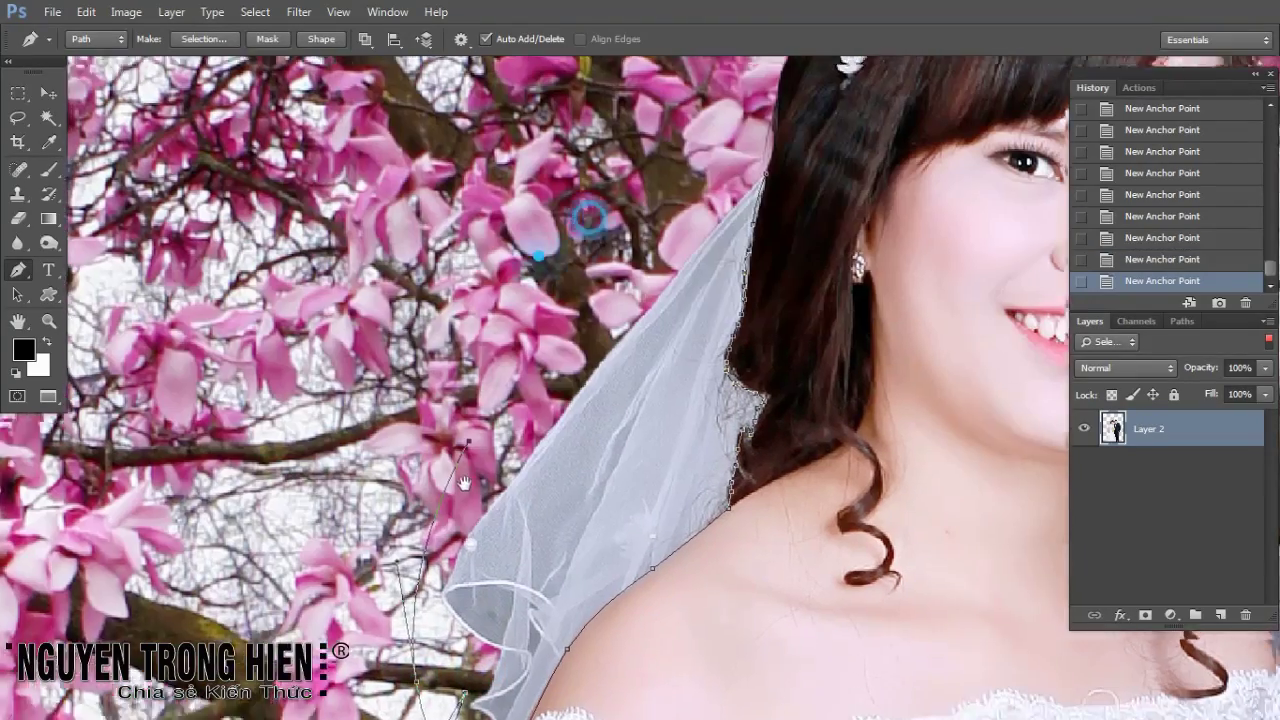
drag(553, 353, 620, 214)
click(752, 150)
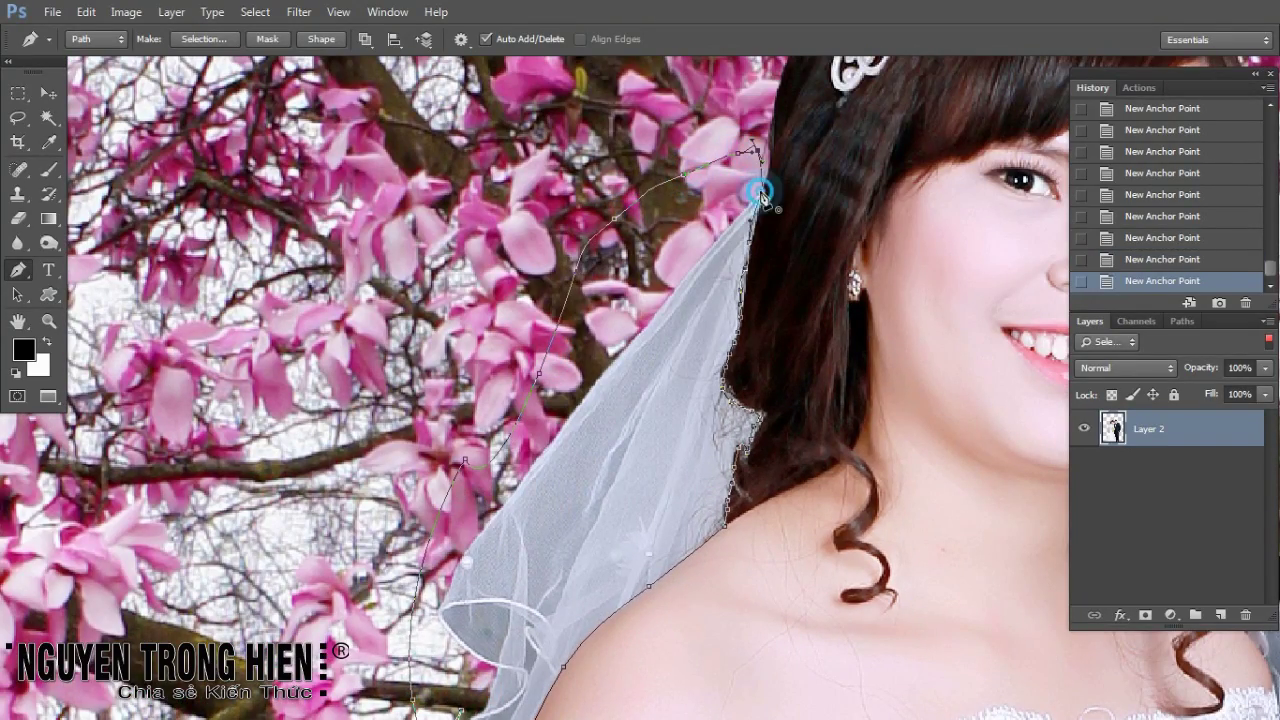
drag(690, 519, 680, 403)
drag(600, 414, 666, 206)
drag(605, 445, 595, 335)
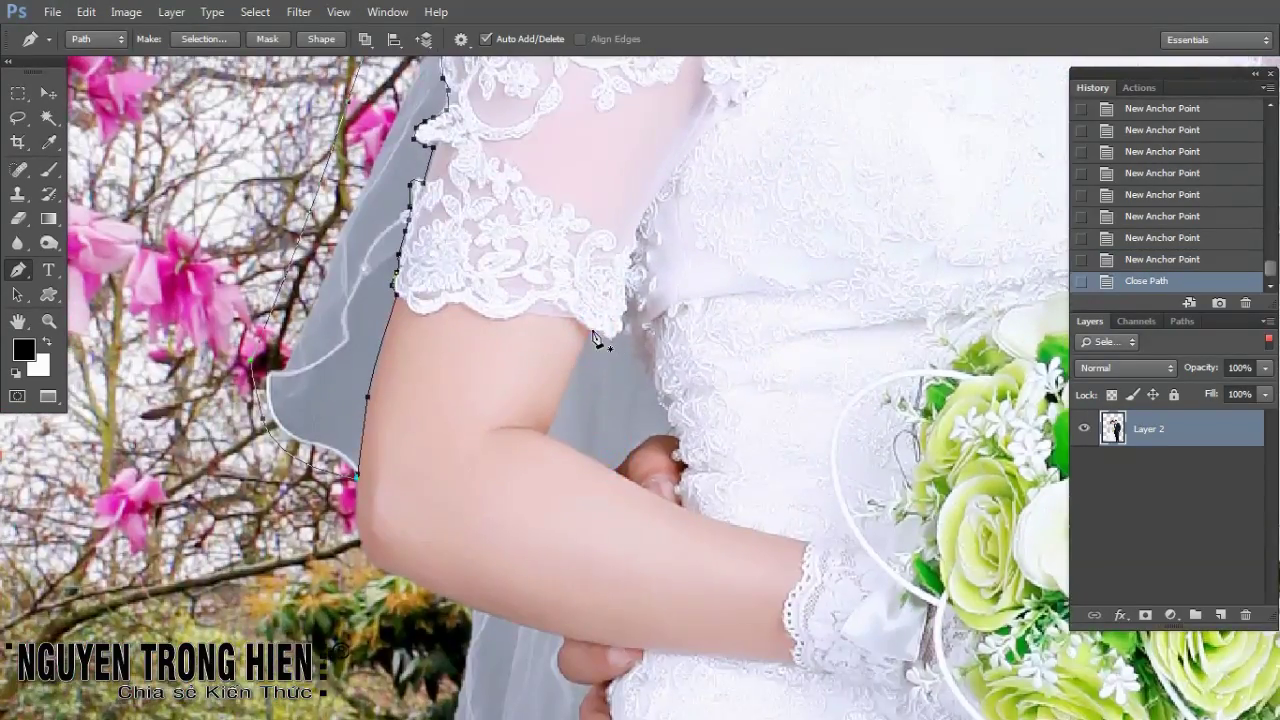
Step: Outline the veil gap between the bride's arm and waist, undoing one stray anchor, and close it
click(590, 332)
click(603, 339)
click(618, 338)
click(632, 346)
click(640, 365)
click(651, 381)
click(659, 399)
click(662, 407)
click(664, 415)
click(669, 430)
key(ctrl+z)
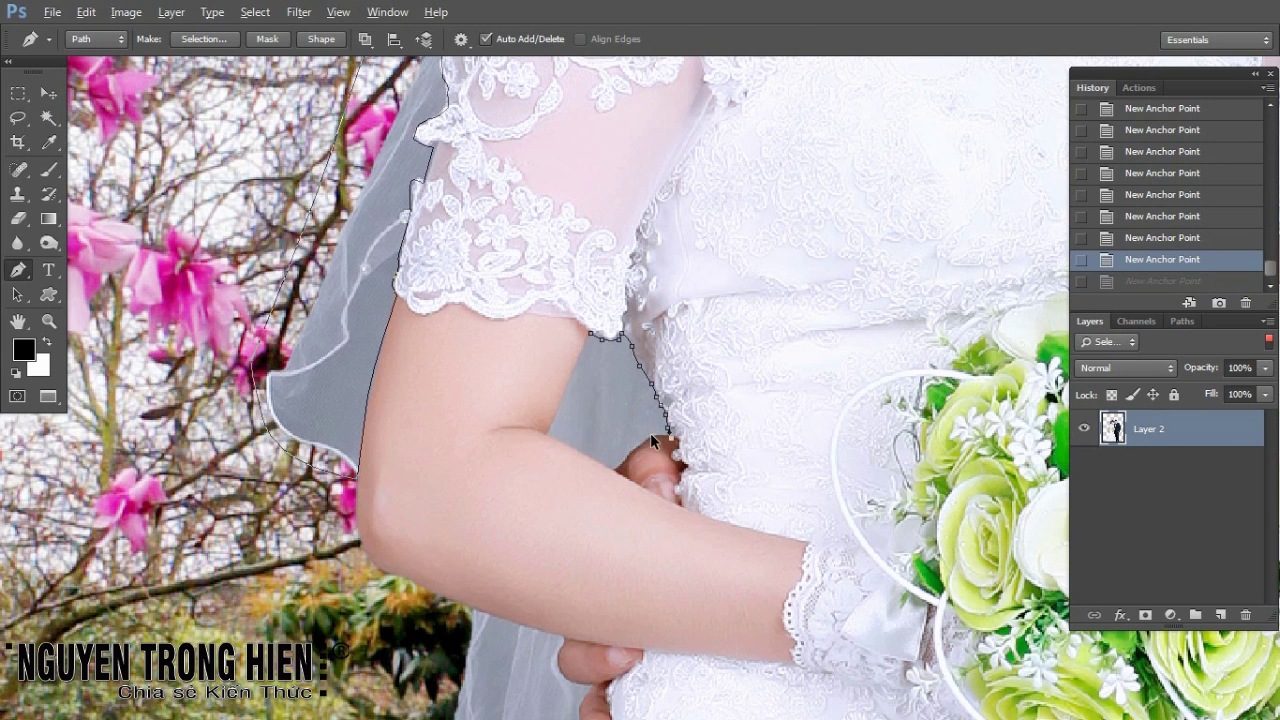
click(615, 468)
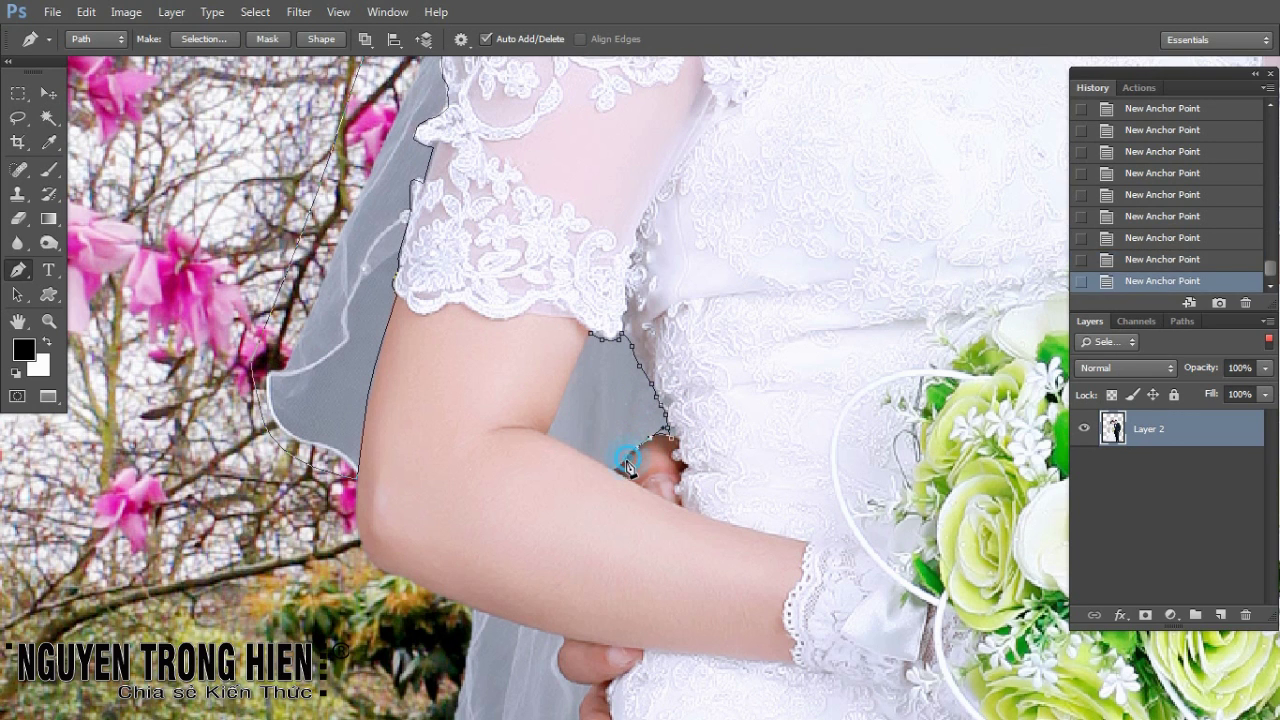
click(549, 437)
click(562, 407)
click(590, 334)
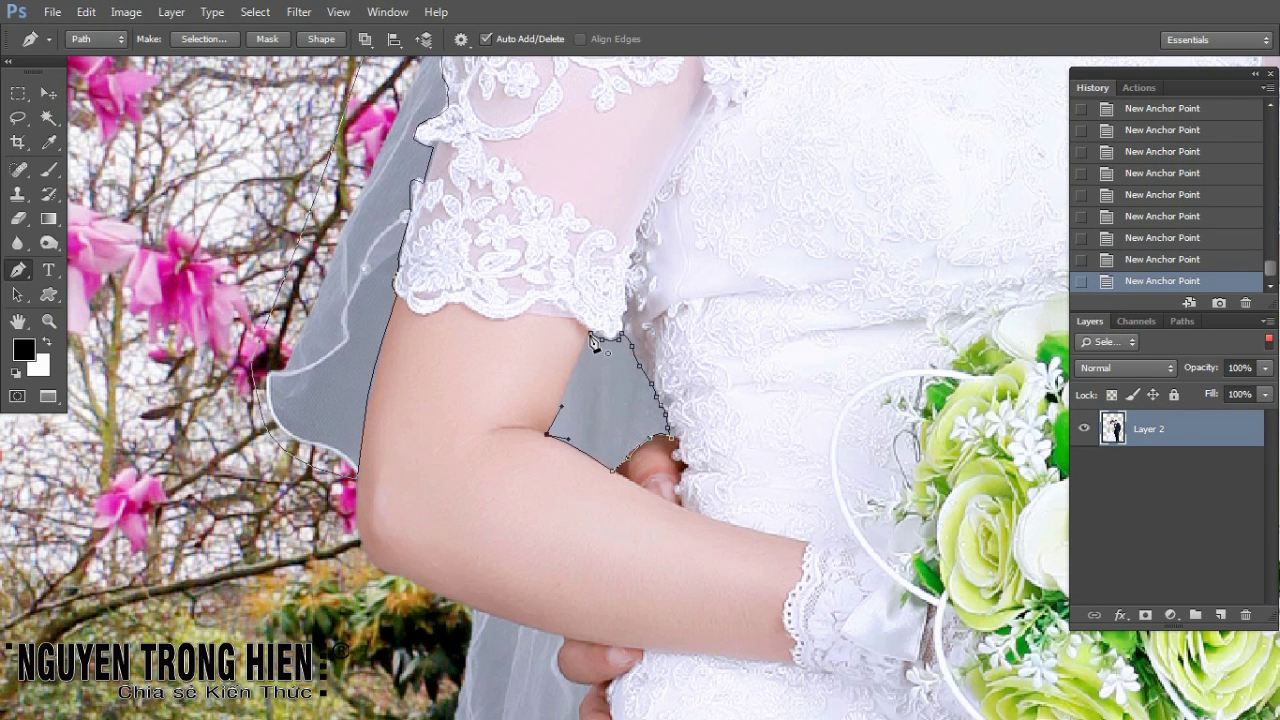
click(598, 326)
Step: Start a new path along the forearm to the fingertips, undoing misplaced anchors
drag(493, 658, 565, 348)
click(542, 300)
click(638, 336)
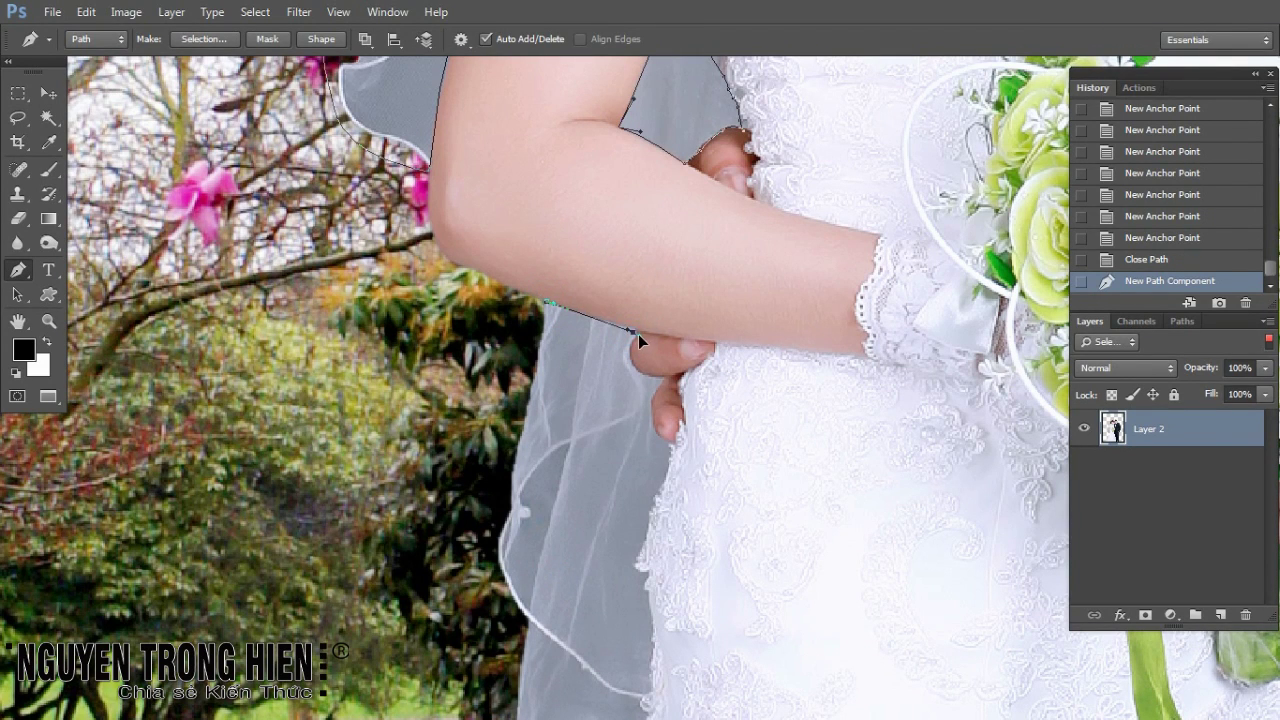
key(ctrl+z)
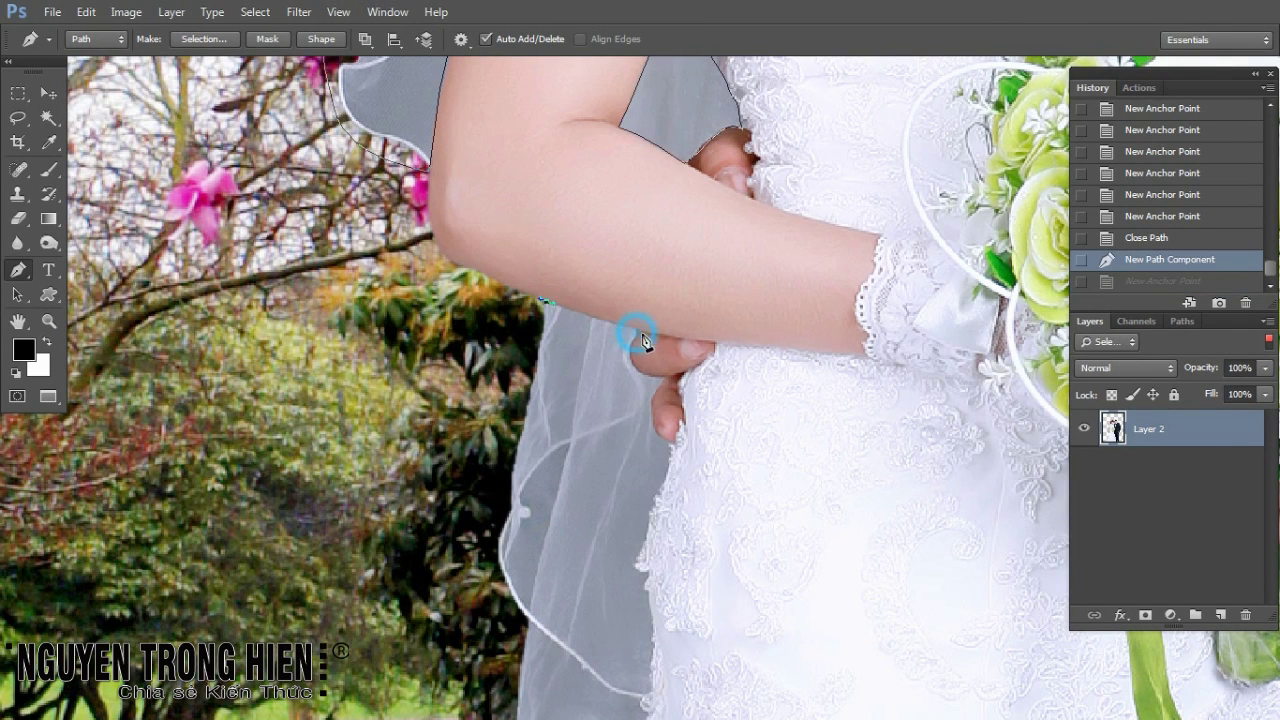
click(630, 340)
key(ctrl+z)
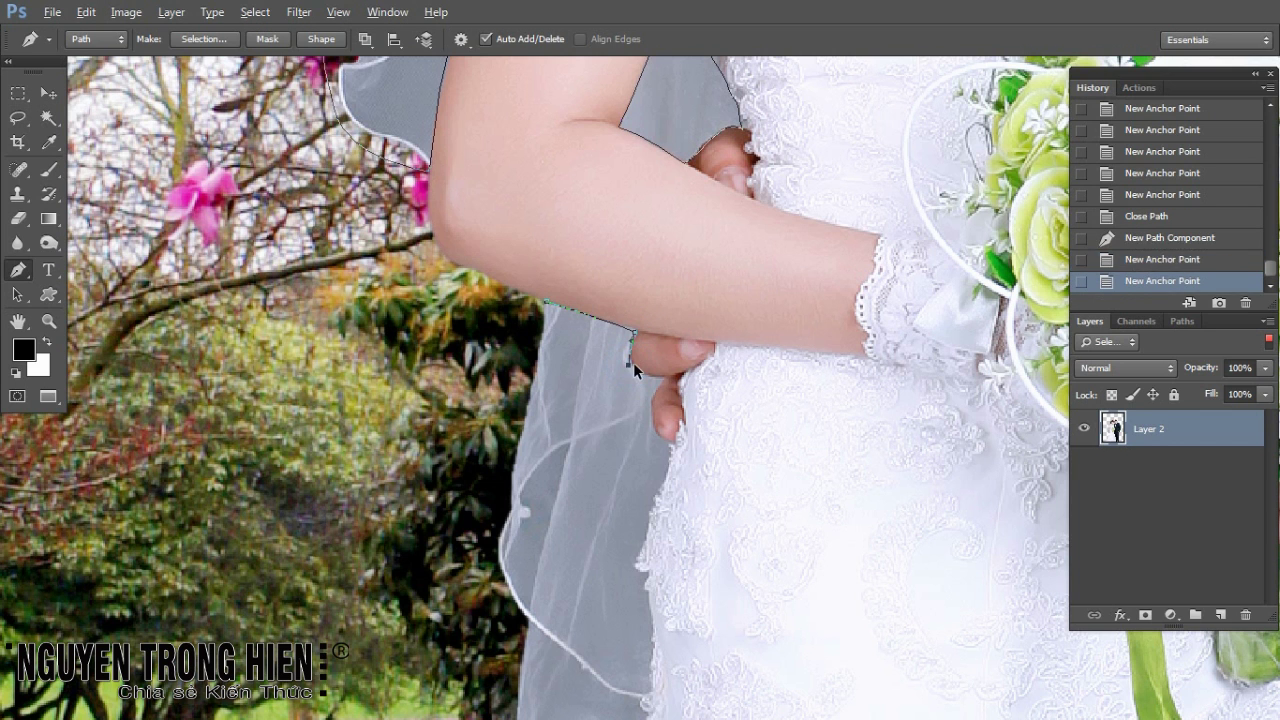
click(635, 368)
click(666, 389)
scroll(652, 320, down, 2)
click(655, 325)
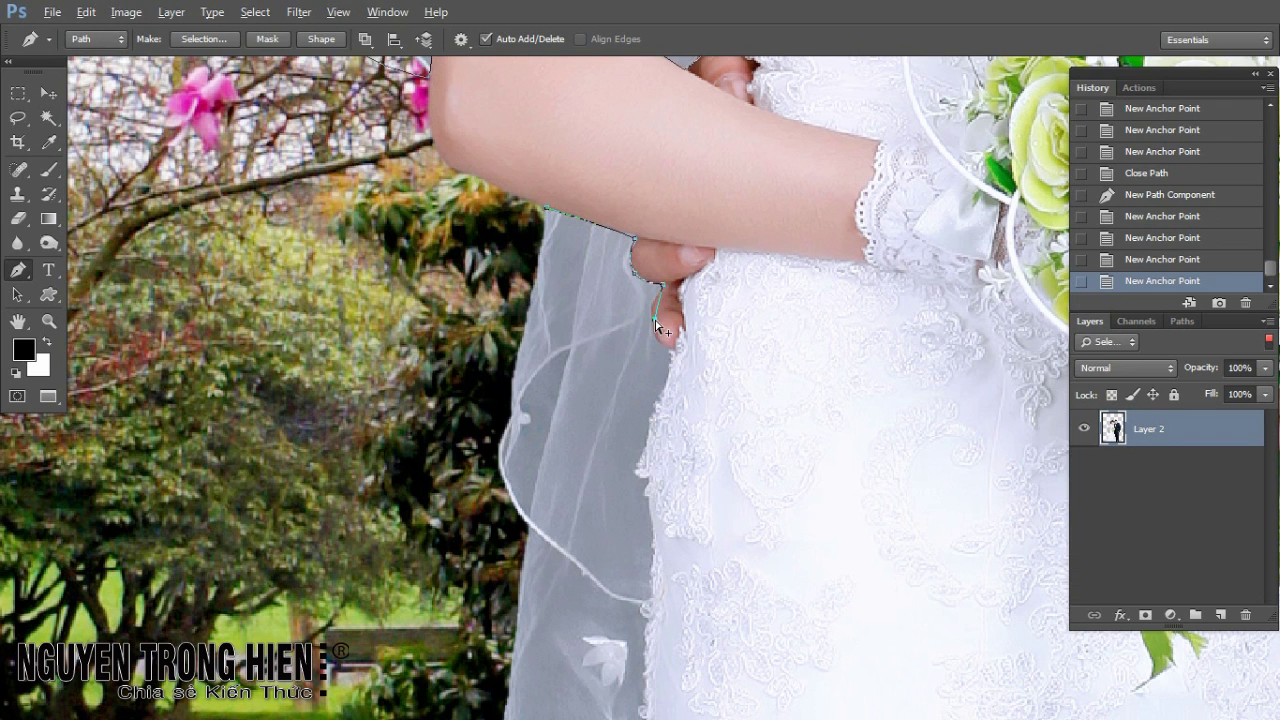
key(ctrl+z)
click(655, 334)
click(669, 372)
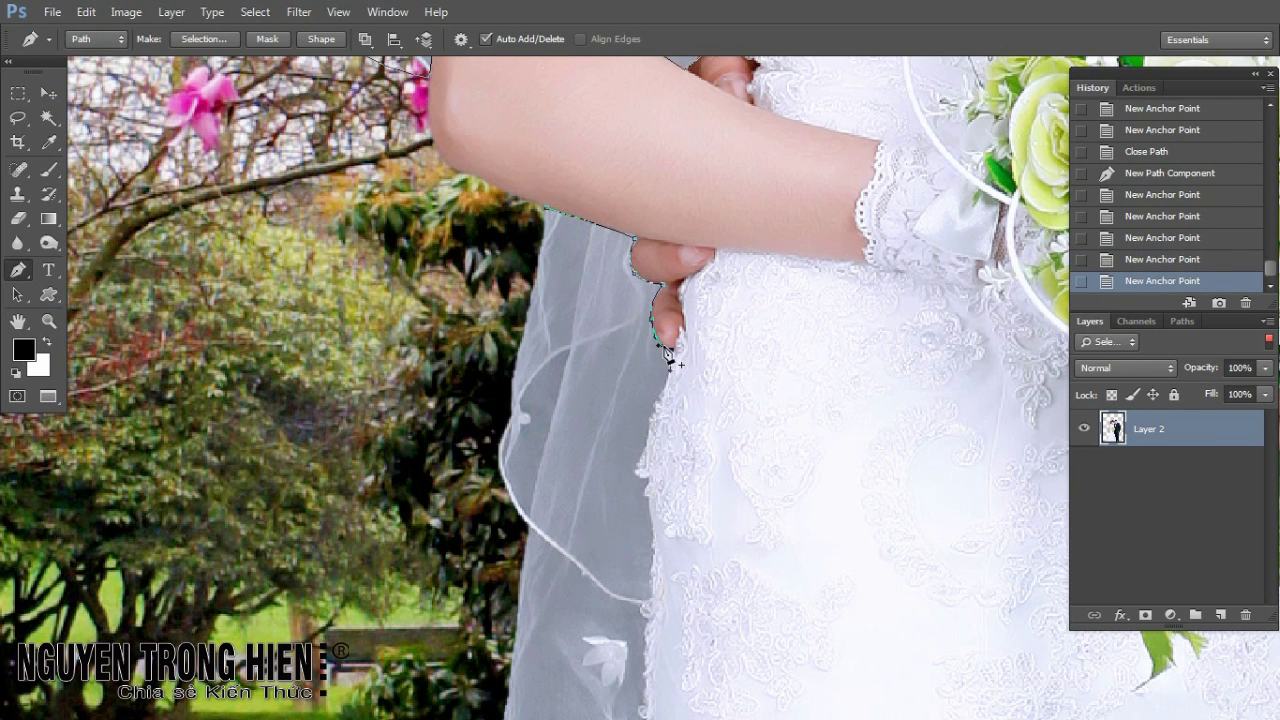
Step: Trace the path down the dress edge beside the veil below the hand
drag(656, 407, 684, 376)
click(686, 378)
click(677, 422)
click(668, 436)
click(676, 456)
click(677, 474)
click(677, 491)
click(677, 529)
click(678, 555)
drag(678, 577, 694, 414)
click(680, 414)
click(686, 429)
click(683, 460)
Step: Continue the path down the dress edge and curve it around the veil's lower tip
click(680, 491)
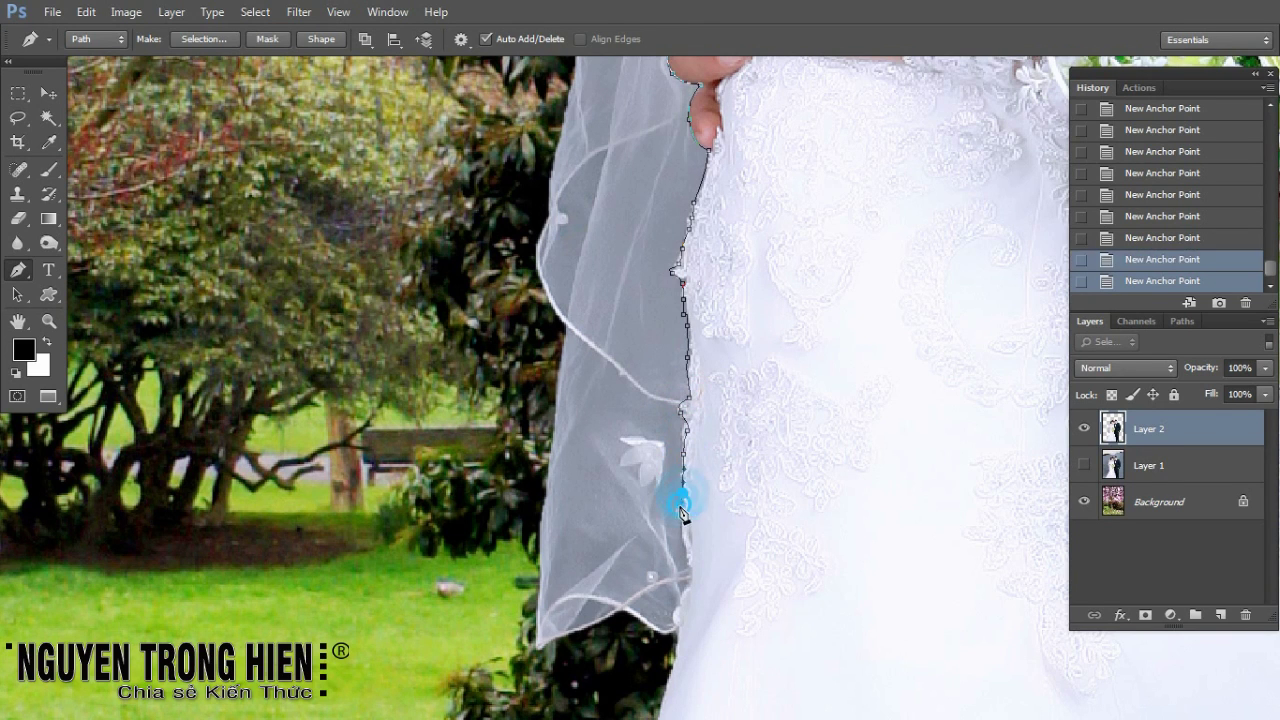
click(678, 515)
click(680, 531)
click(685, 555)
click(684, 580)
click(670, 603)
click(672, 613)
click(672, 632)
click(582, 662)
drag(516, 648, 490, 510)
scroll(481, 441, down, 5)
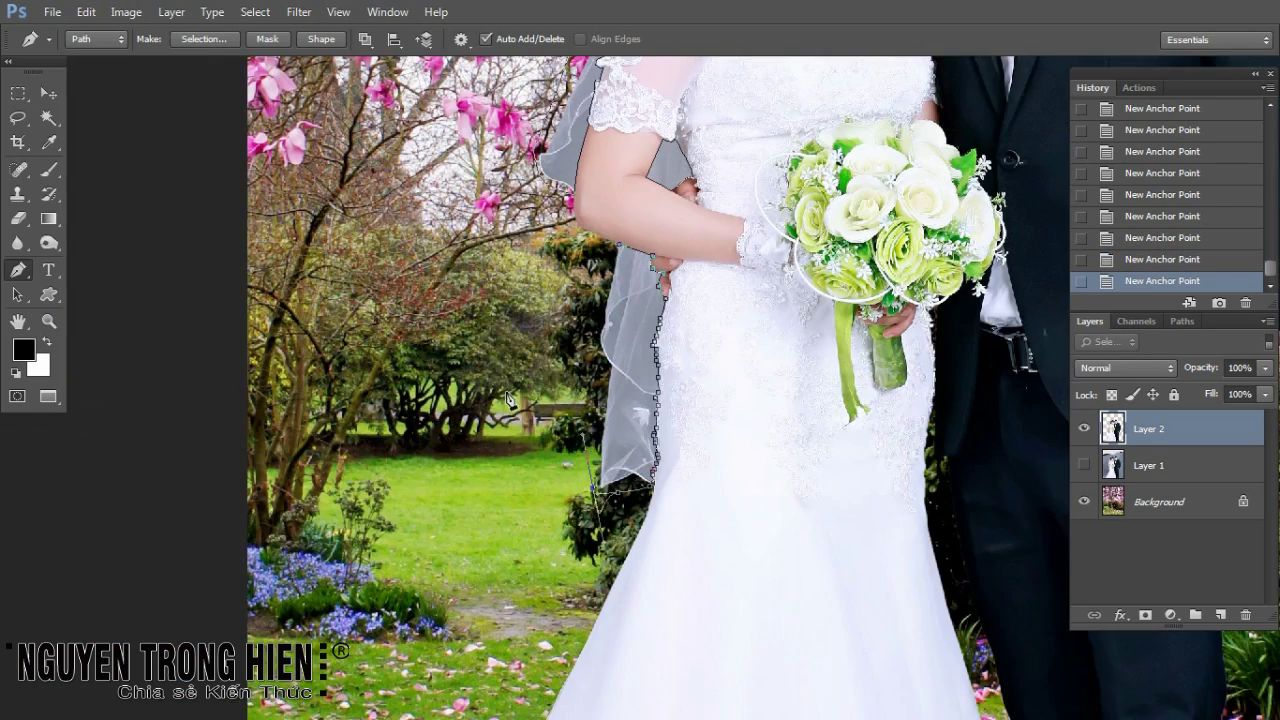
scroll(596, 433, up, 3)
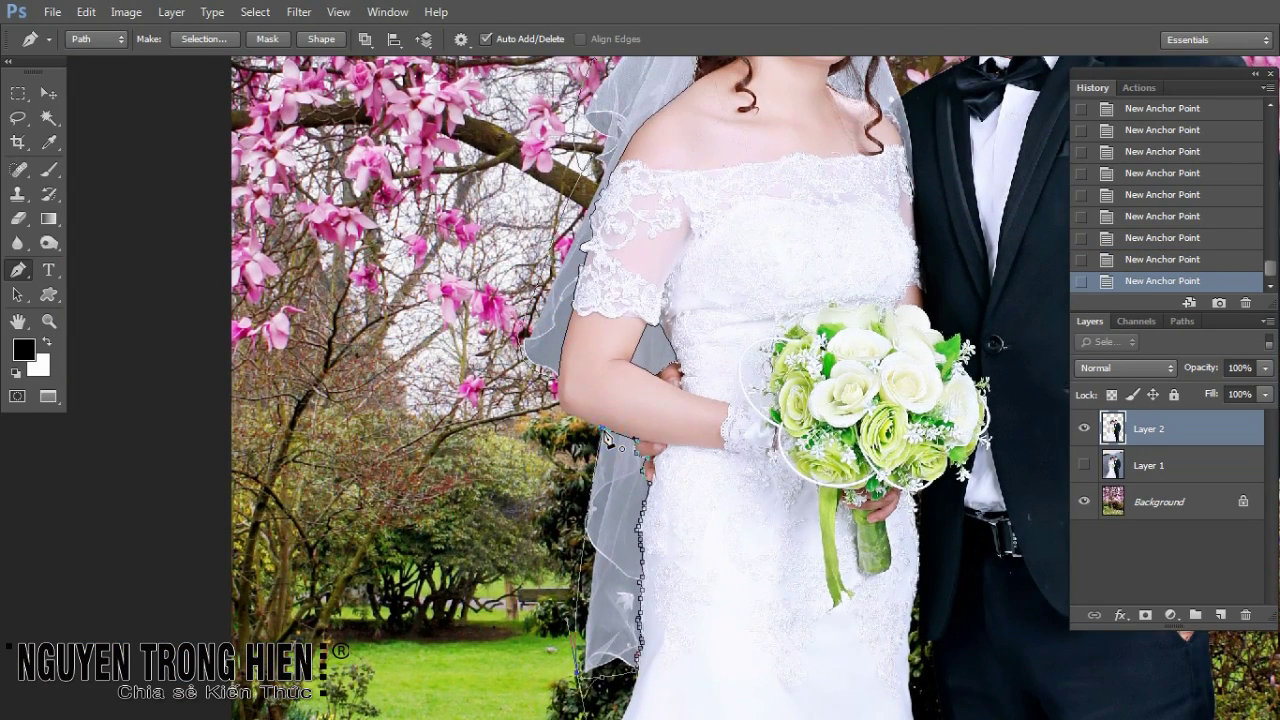
Step: Close the veil outline beside the dress and zoom in on the bride's neck
click(604, 428)
scroll(604, 430, up, 5)
key(z)
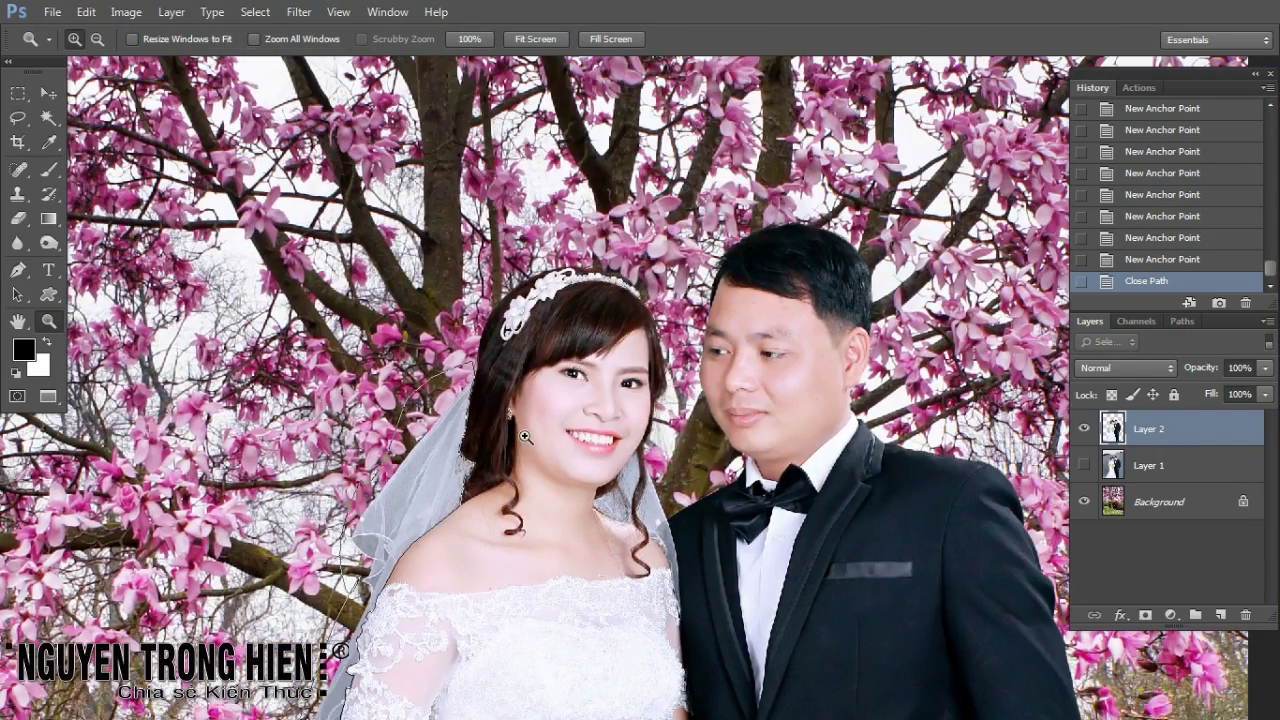
click(604, 532)
drag(634, 538, 778, 638)
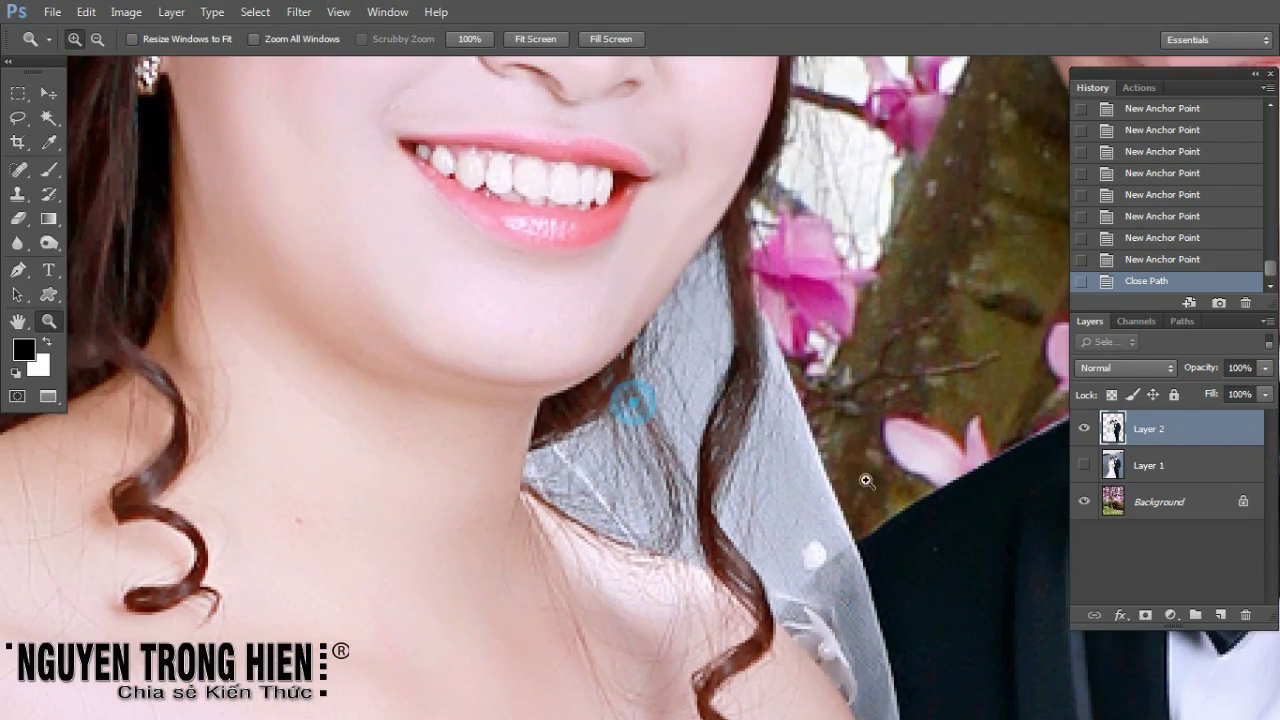
scroll(786, 449, down, 1)
key(p)
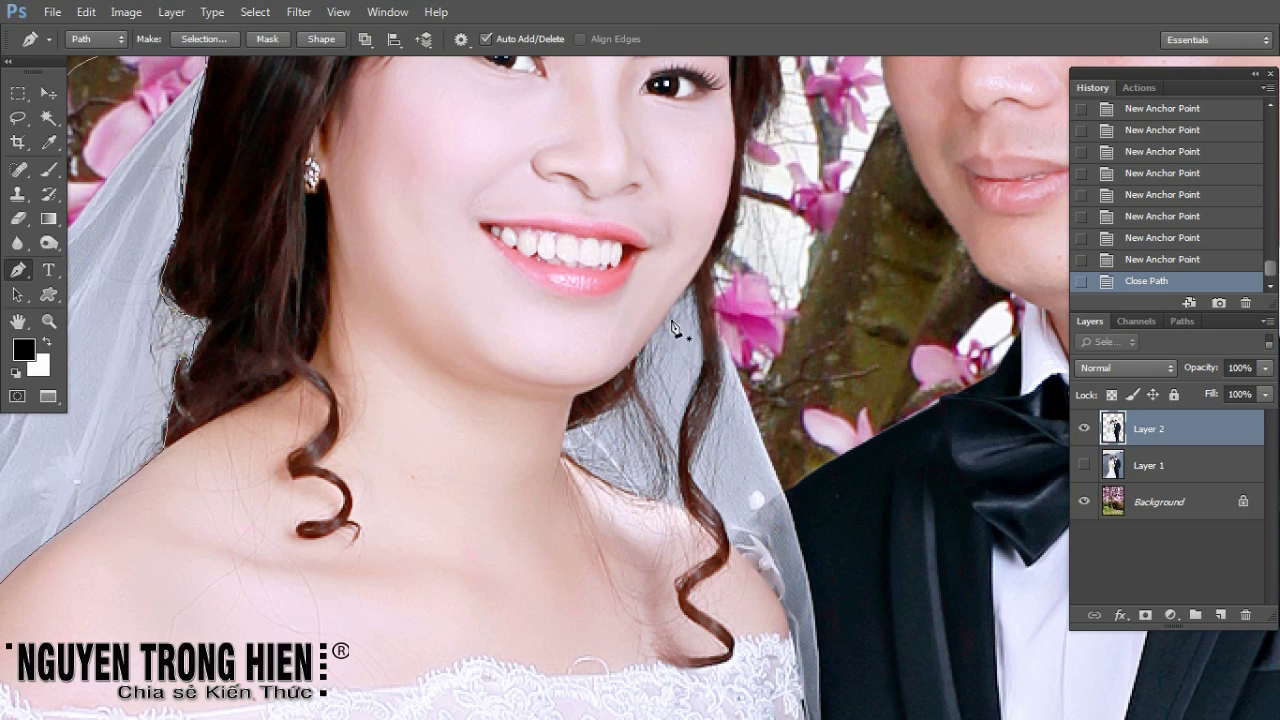
Step: Start a new veil path tracing down the bride's jawline toward her neck
click(690, 289)
click(656, 331)
click(630, 386)
click(633, 397)
click(624, 405)
click(612, 412)
click(600, 419)
click(586, 427)
click(567, 435)
Step: Continue the path along the neck and up the hair edge, closing it at the jaw
click(563, 456)
click(637, 500)
click(656, 504)
click(686, 509)
click(682, 438)
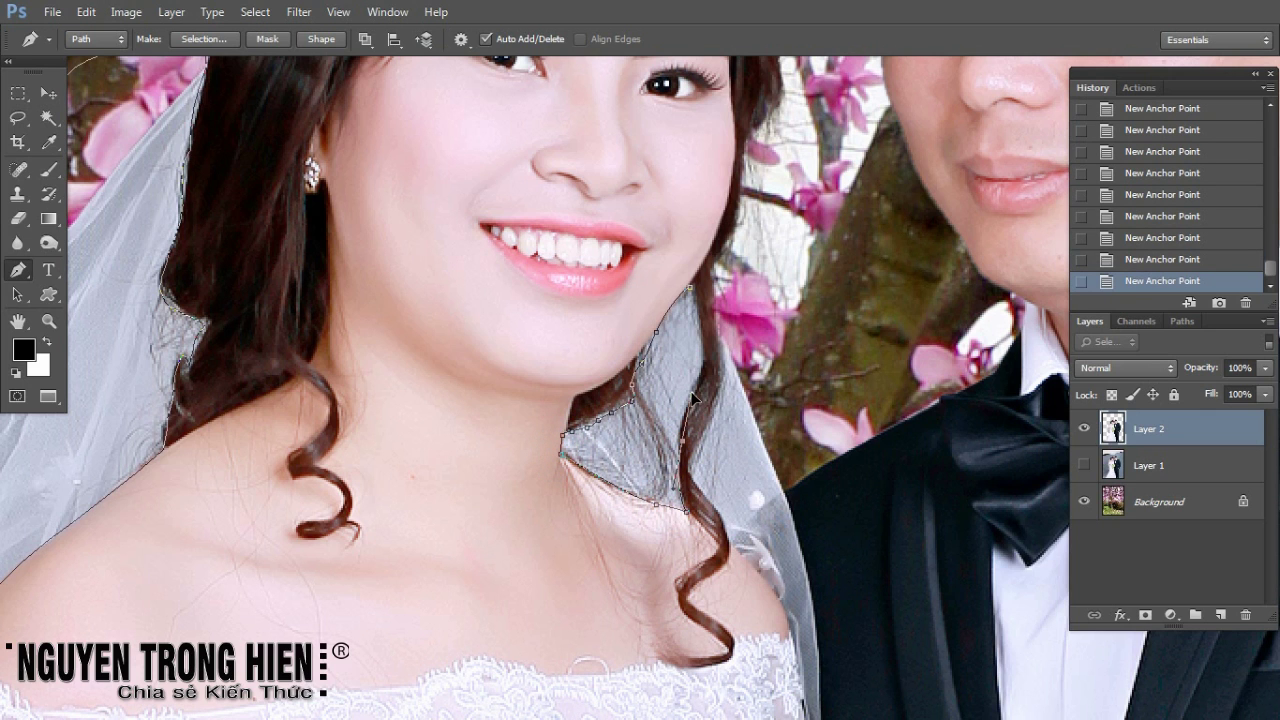
click(705, 358)
click(690, 288)
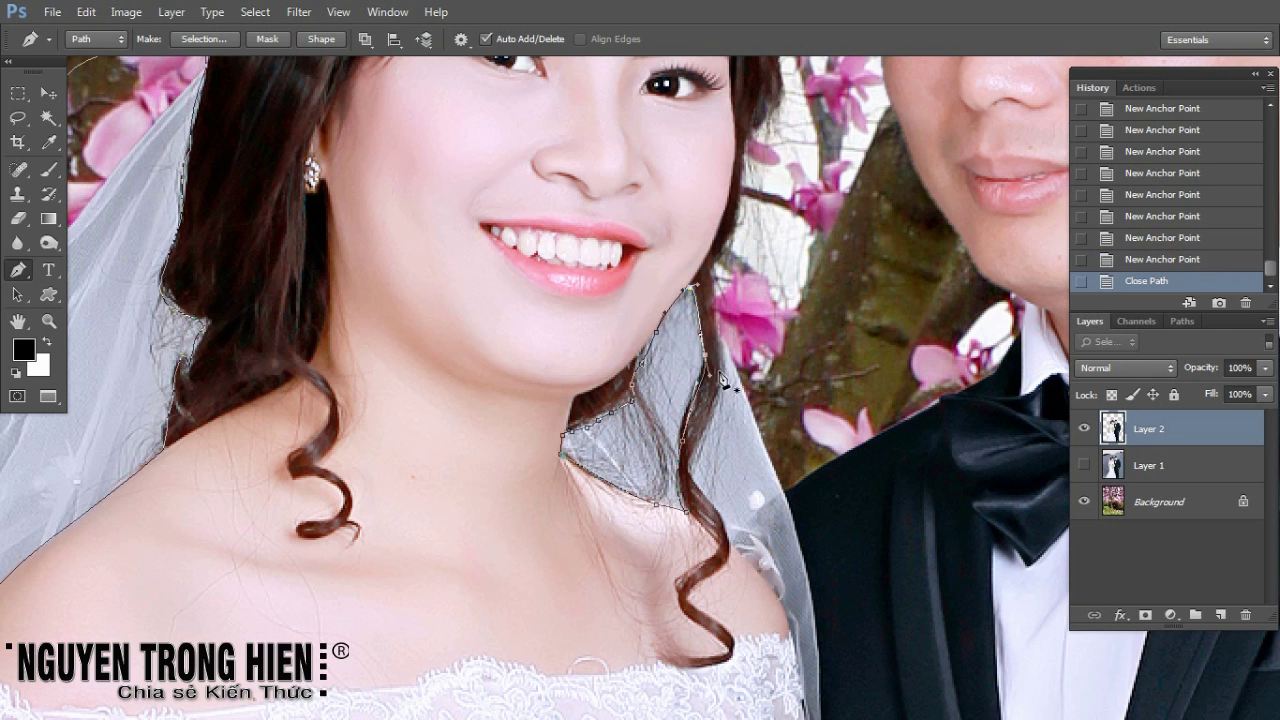
Step: Trace and close a second veil outline along the hair's outer edge
click(723, 341)
click(716, 400)
click(688, 472)
click(700, 497)
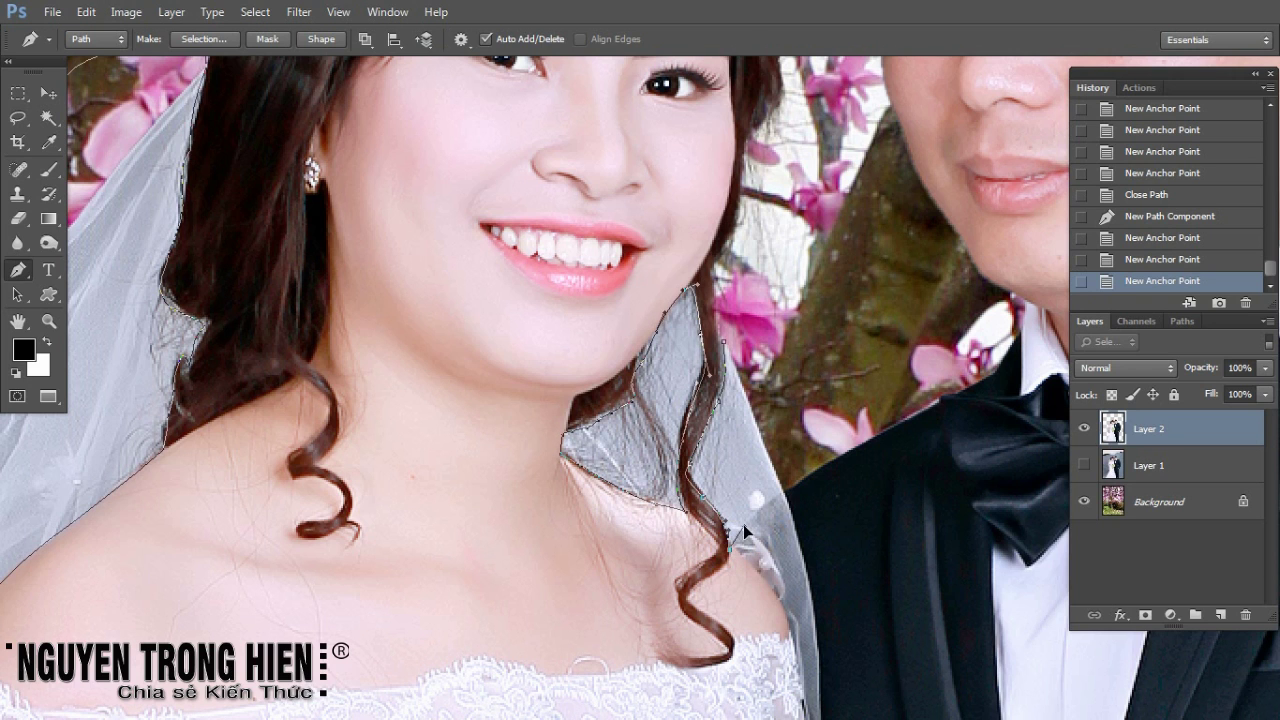
click(781, 491)
click(794, 467)
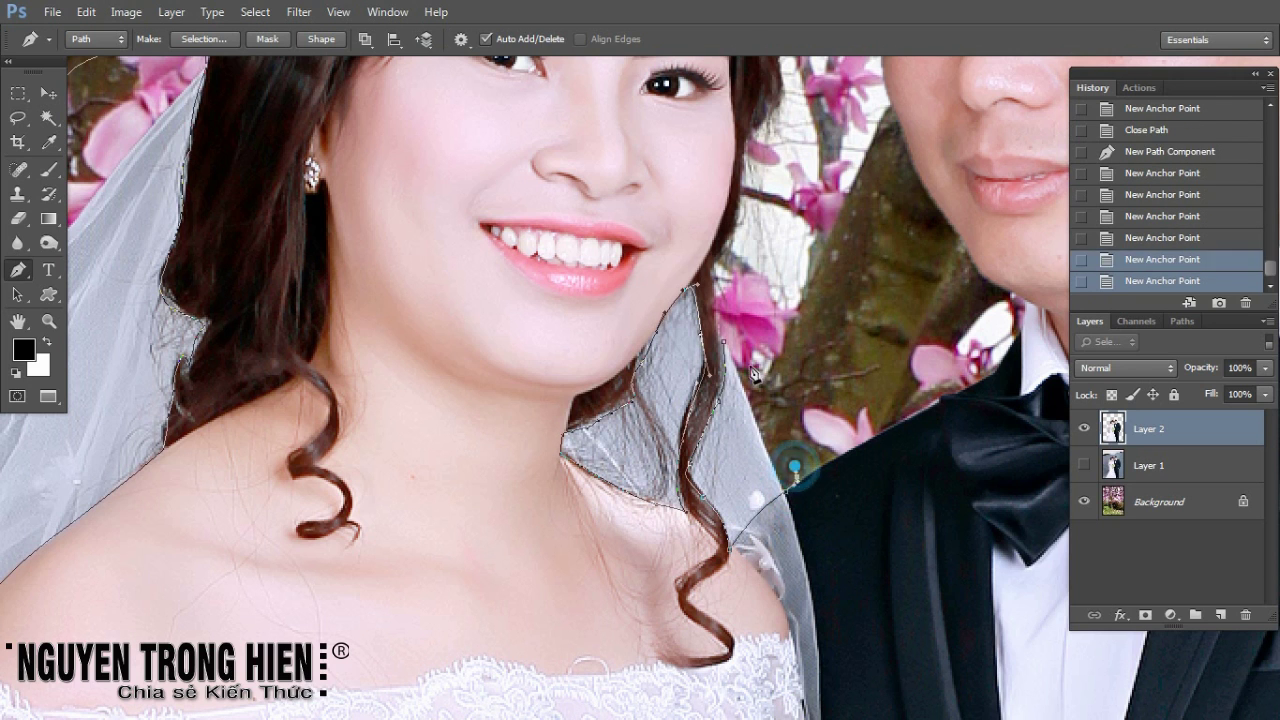
click(723, 341)
Step: Load the closed veil paths as a selection with a 2 px feather, retrying once before using Ctrl+Enter
key(ctrl+minus)
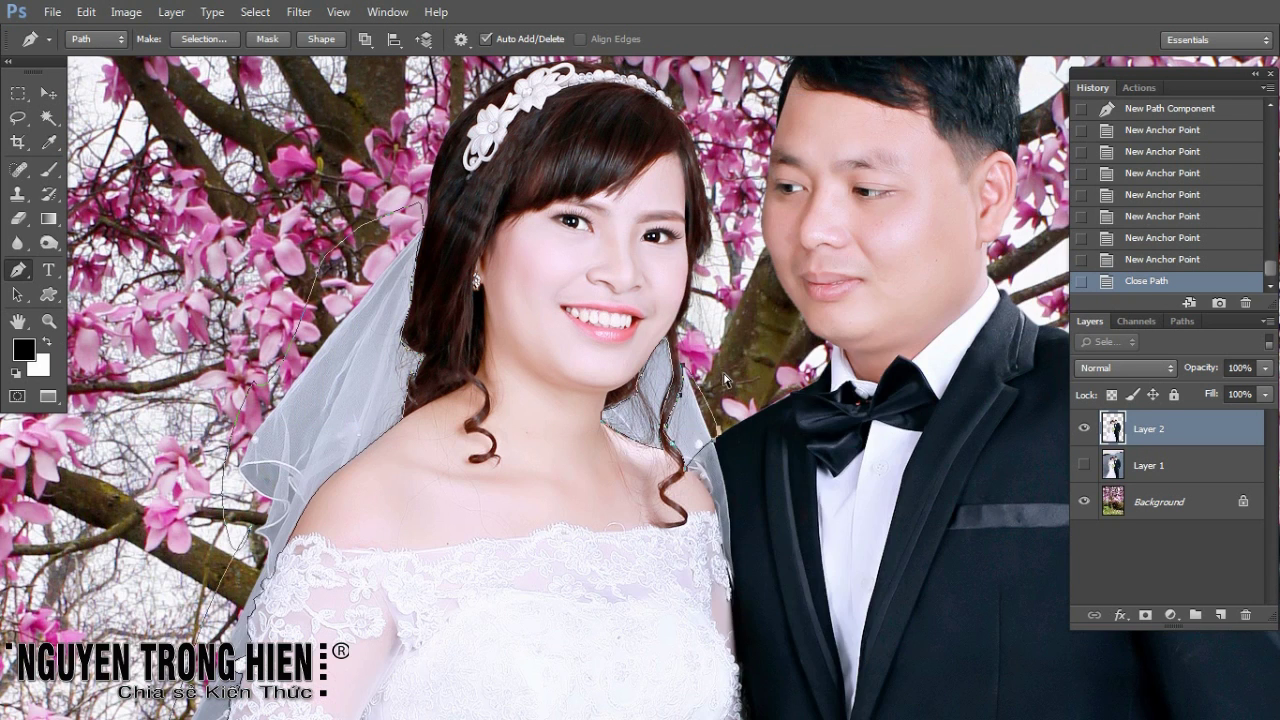
right_click(694, 423)
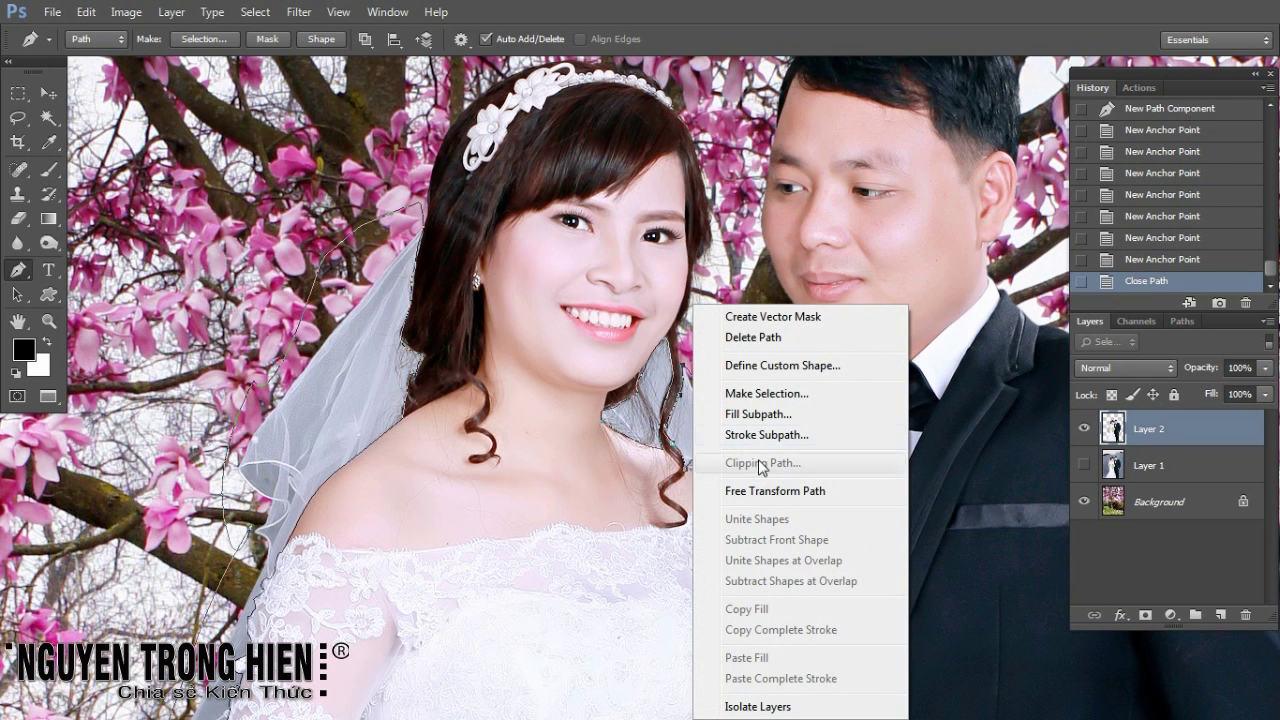
click(712, 393)
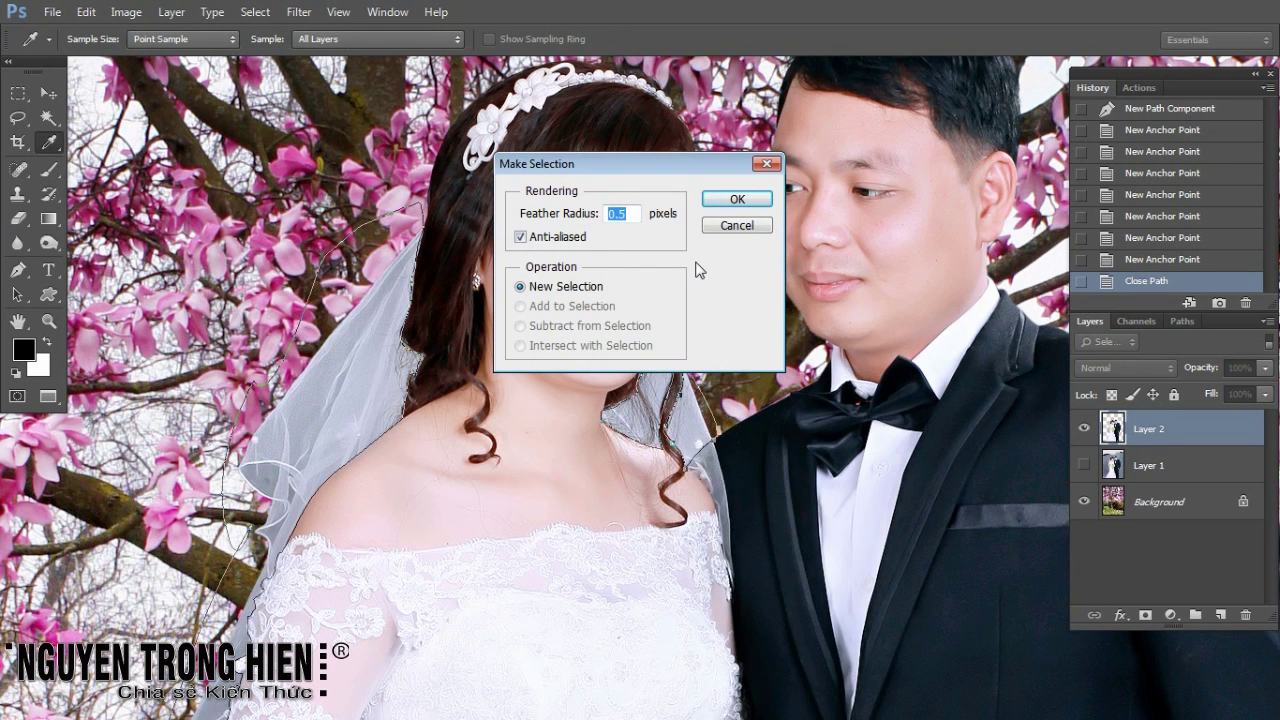
click(737, 198)
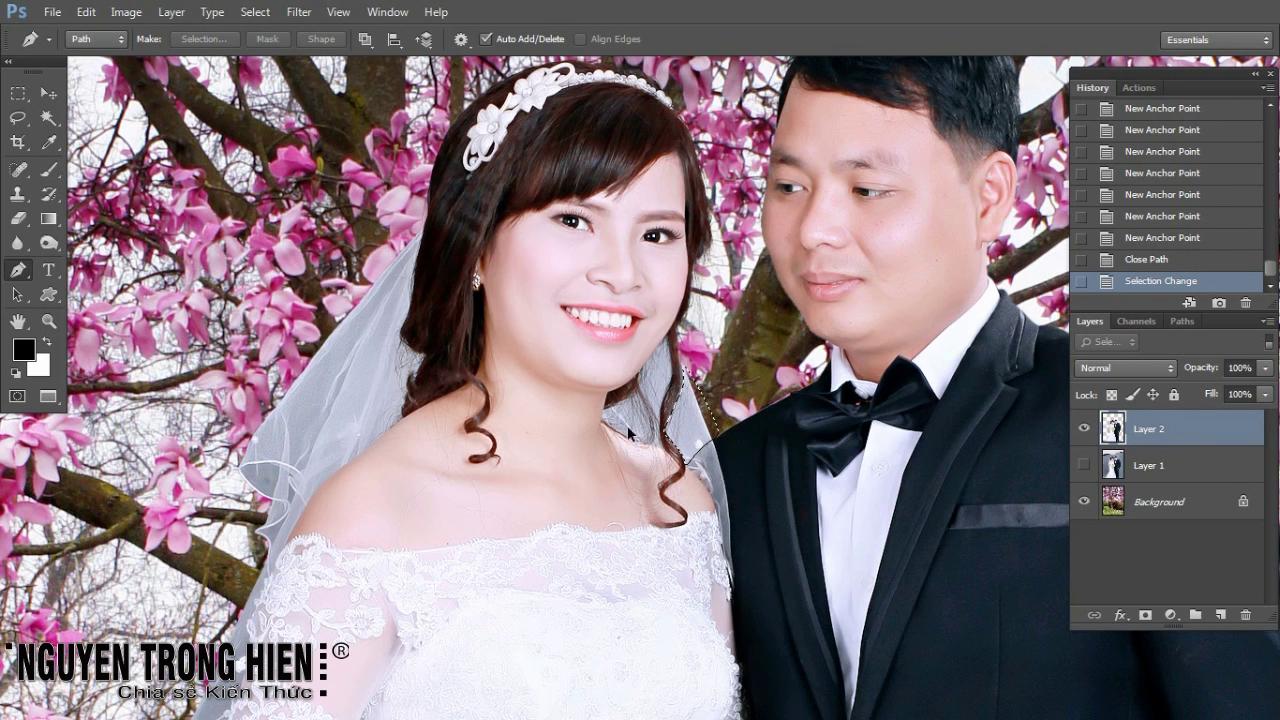
key(ctrl+z)
right_click(344, 416)
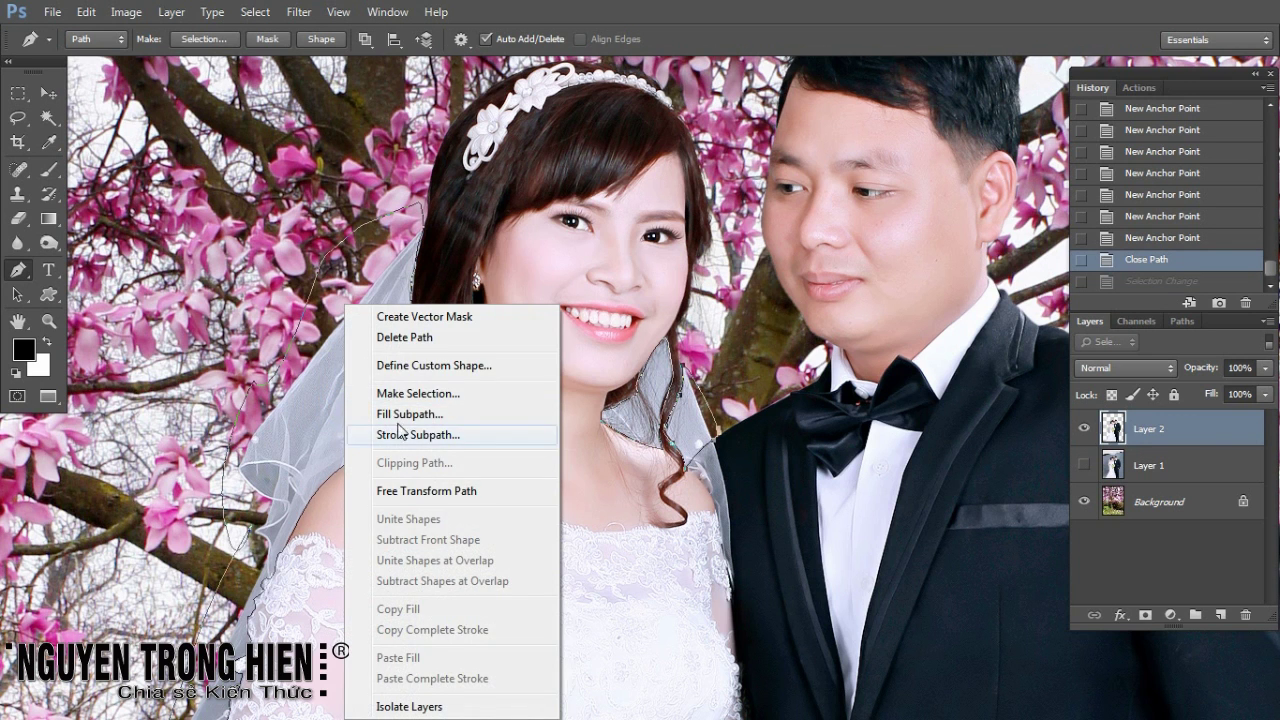
click(430, 396)
key(Return)
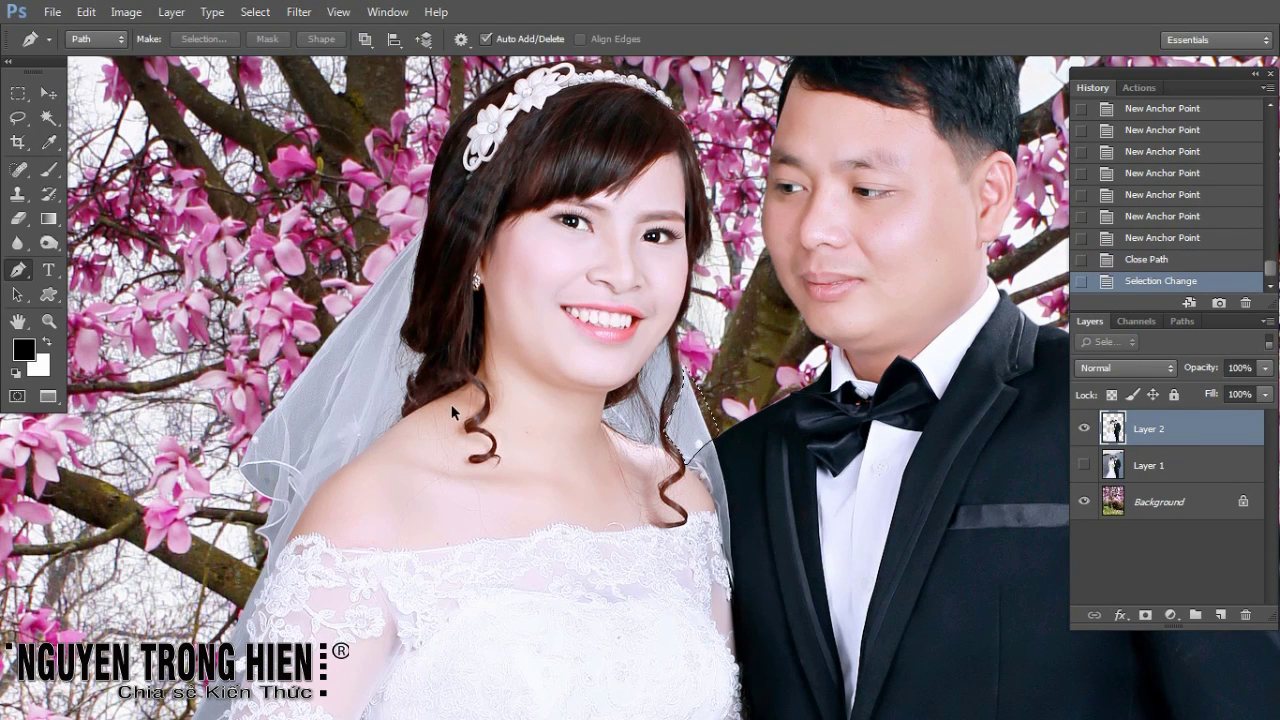
key(ctrl+z)
key(ctrl+minus)
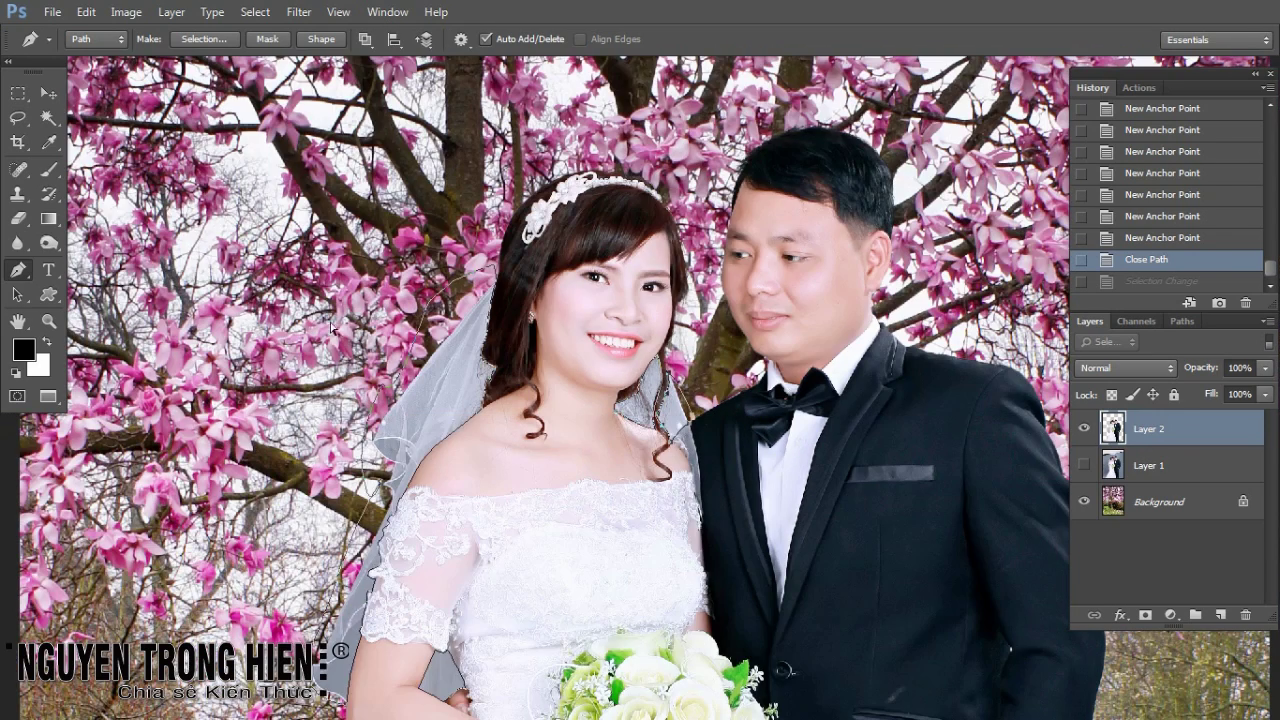
key(ctrl+Return)
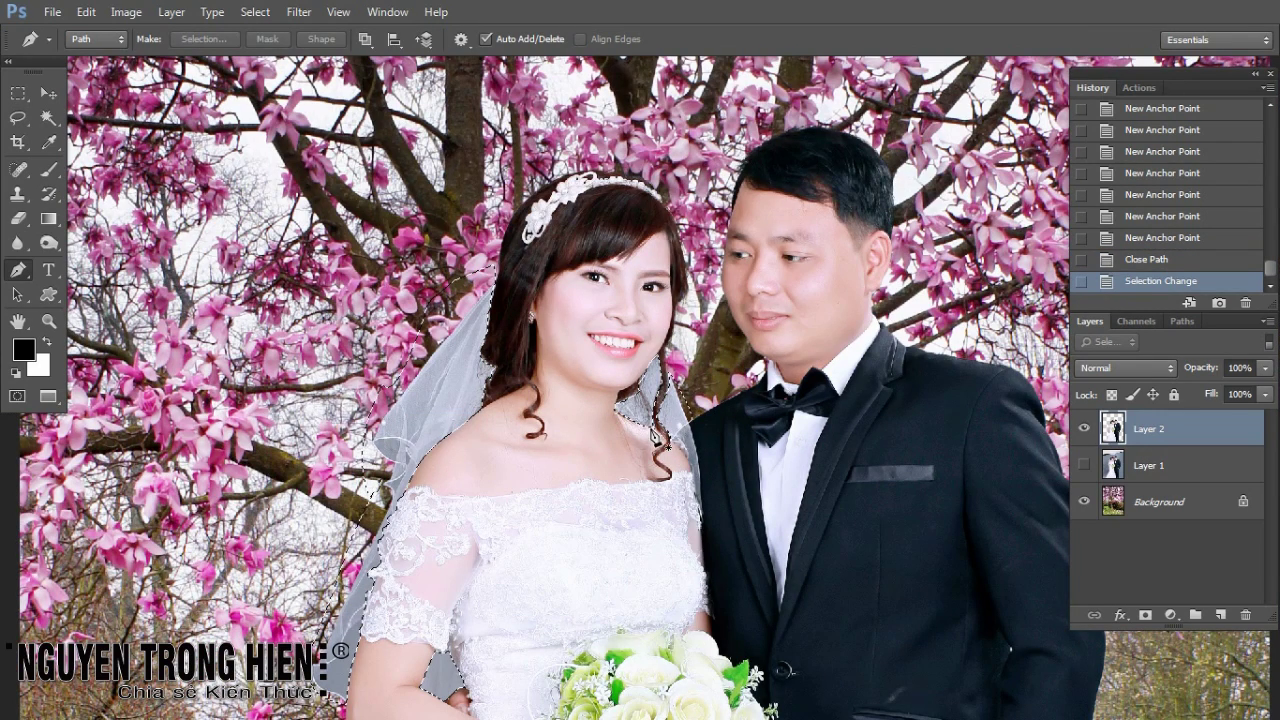
Step: Feather the veil selection by 2 pixels
click(251, 14)
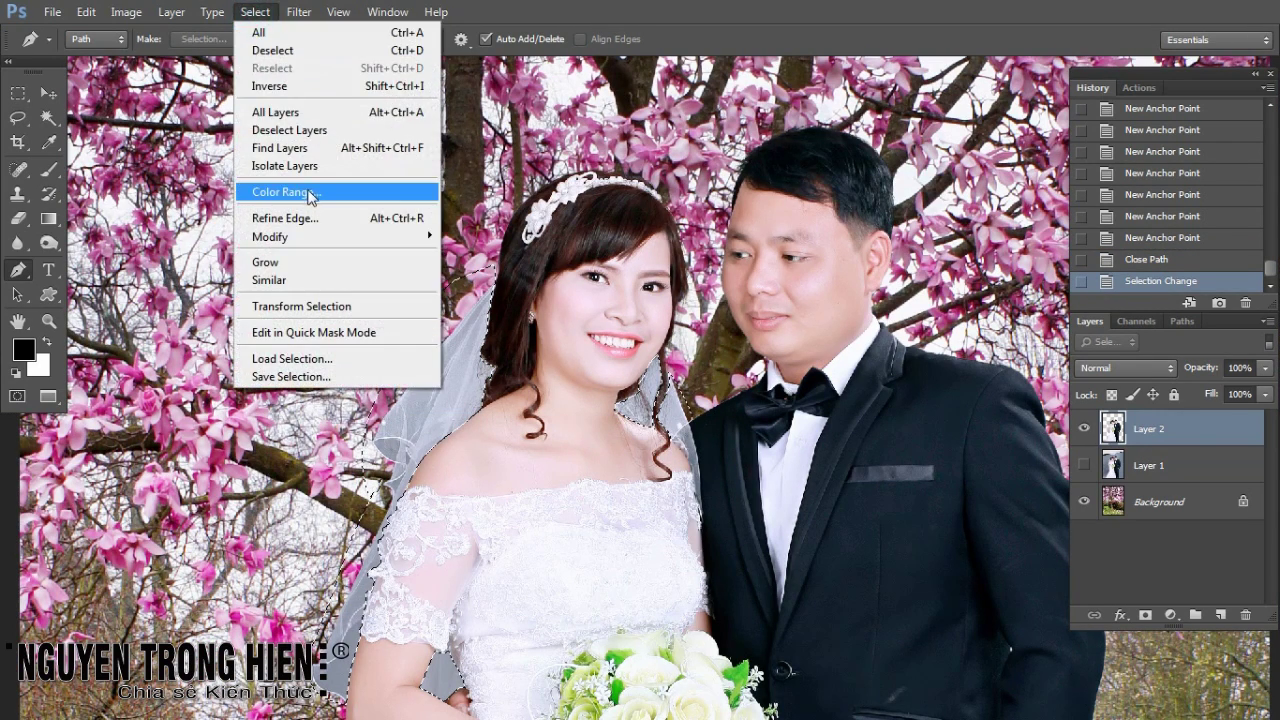
mouse_move(270, 237)
click(476, 307)
text(2)
click(733, 240)
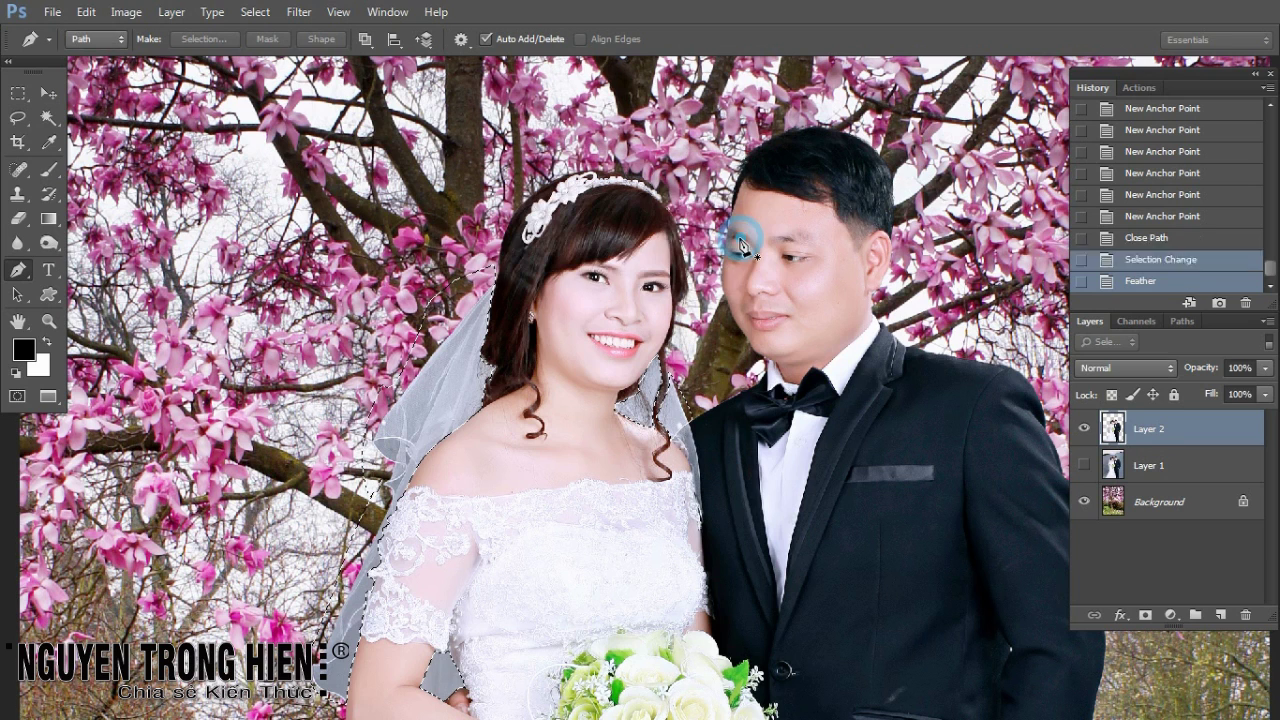
Step: Copy the Background's veil area to Layer 3, move it to the top, and reload its selection
click(1128, 508)
key(ctrl+j)
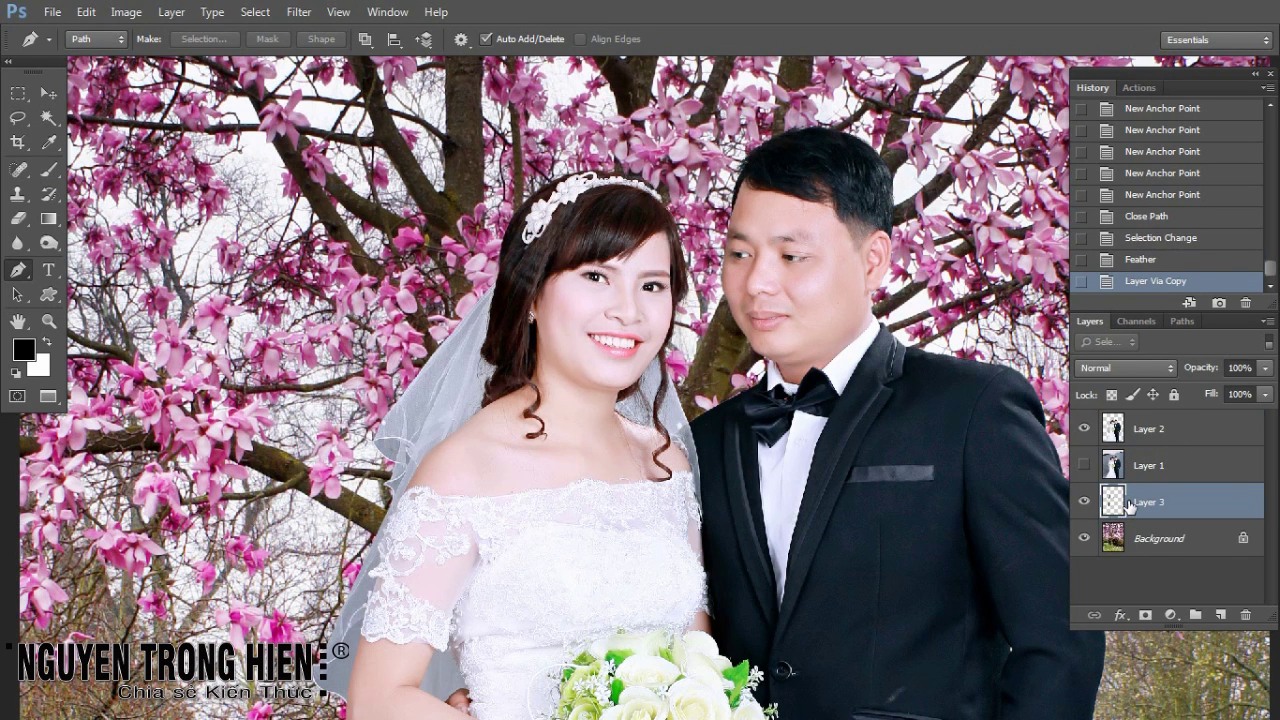
key(ctrl+bracketright)
key(ctrl+bracketright)
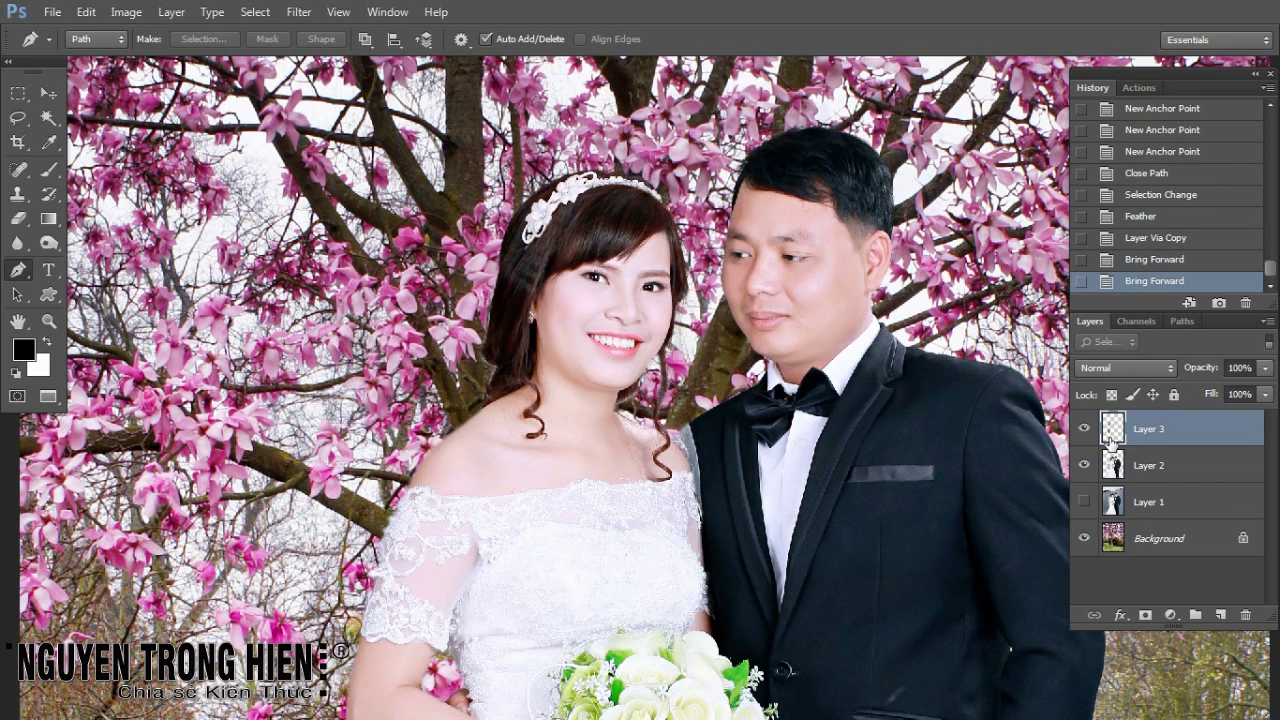
ctrl+click(1109, 434)
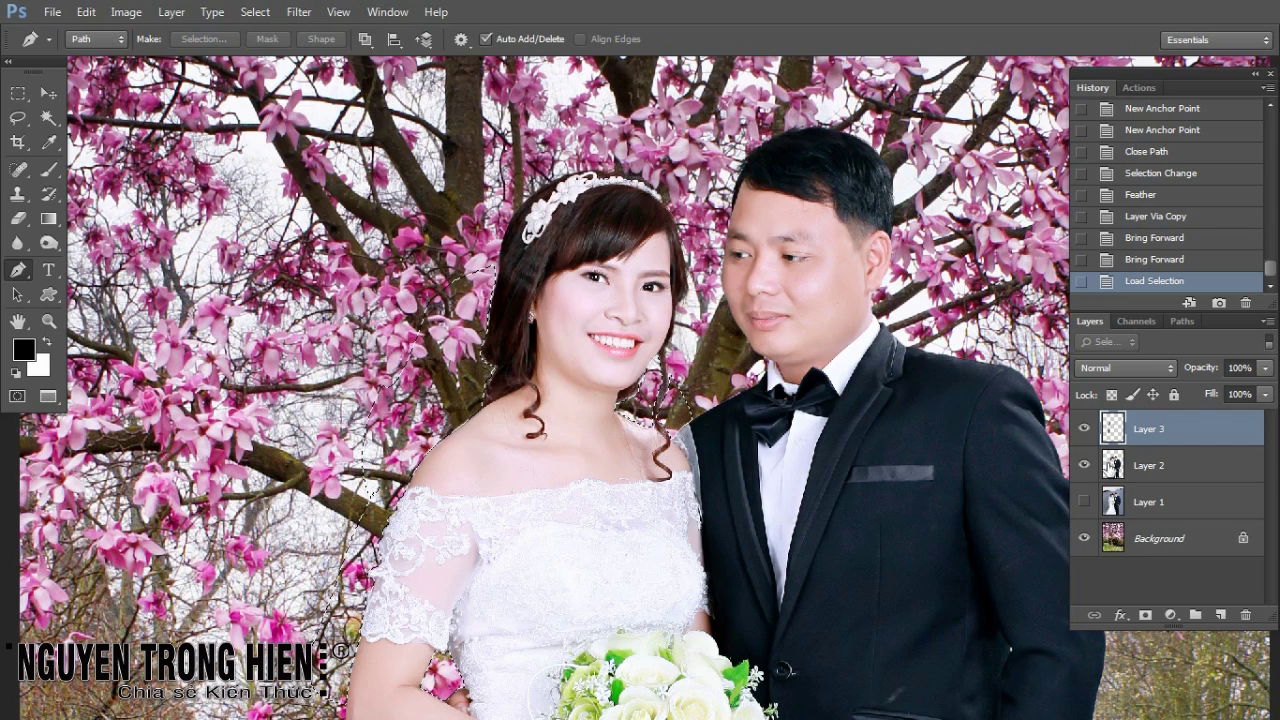
click(299, 12)
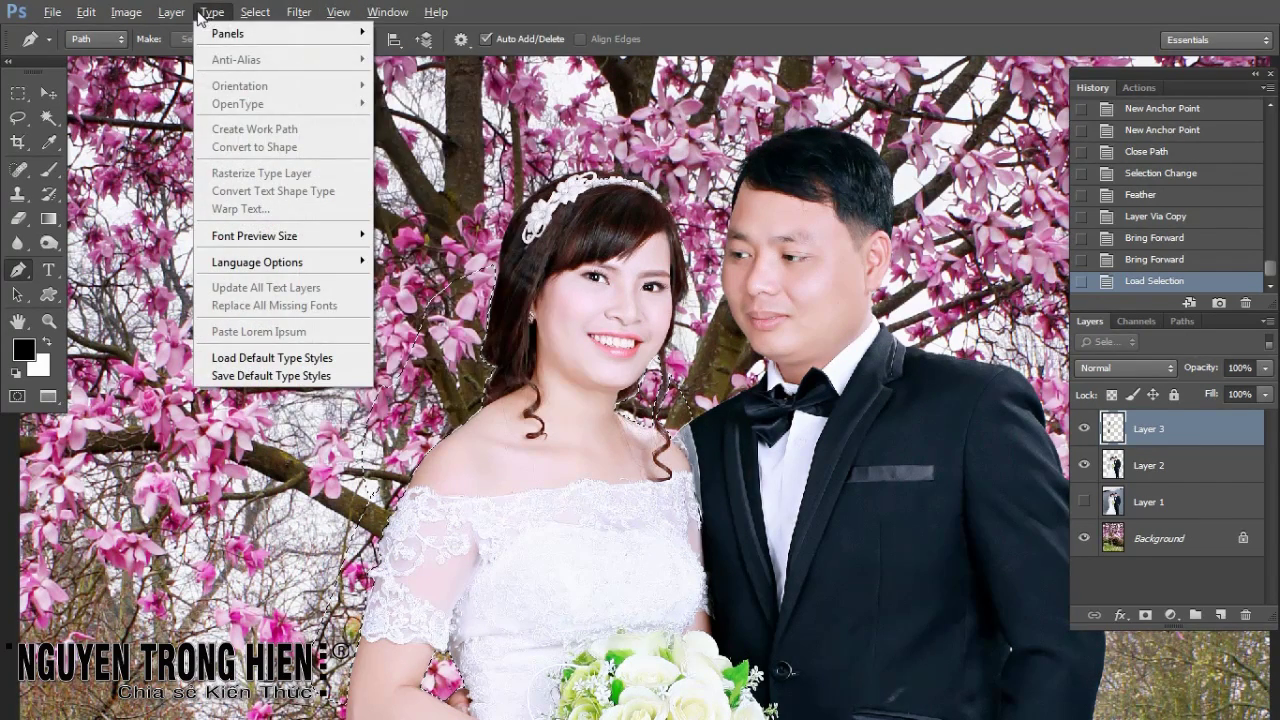
Step: Feather the selection 2 px and copy Layer 2's veil area to a new top Layer 4
click(318, 237)
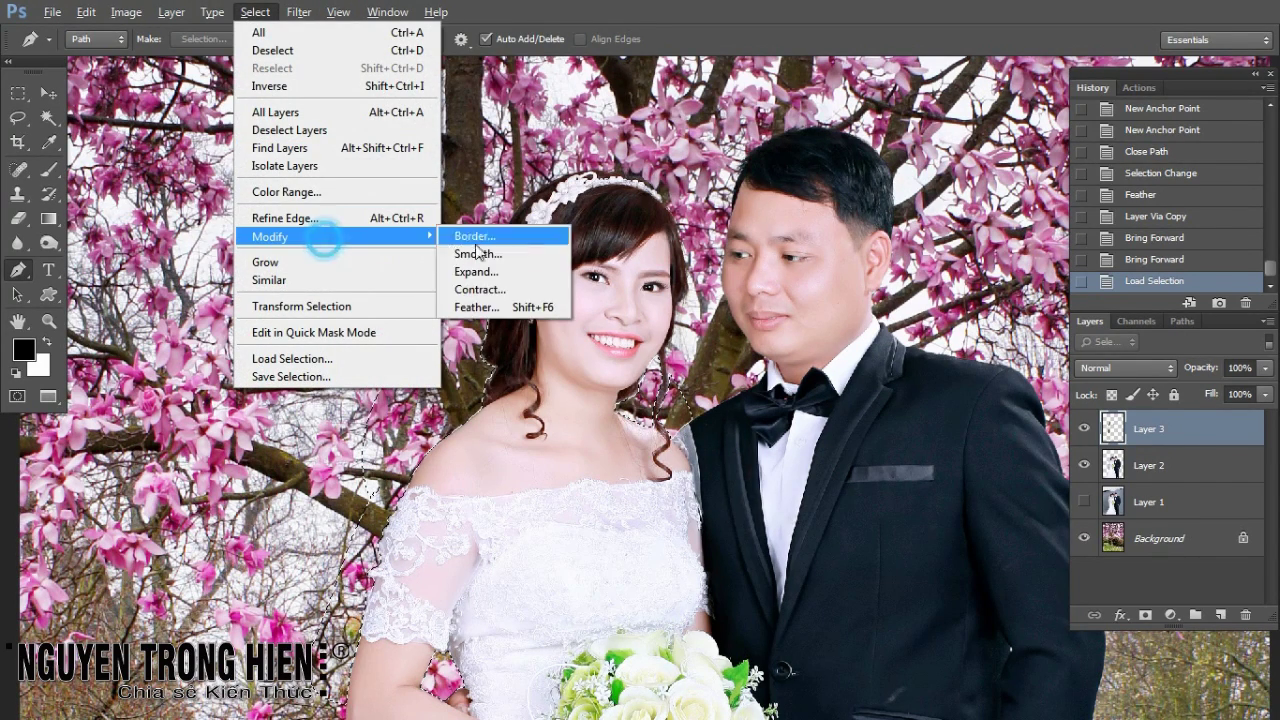
click(543, 307)
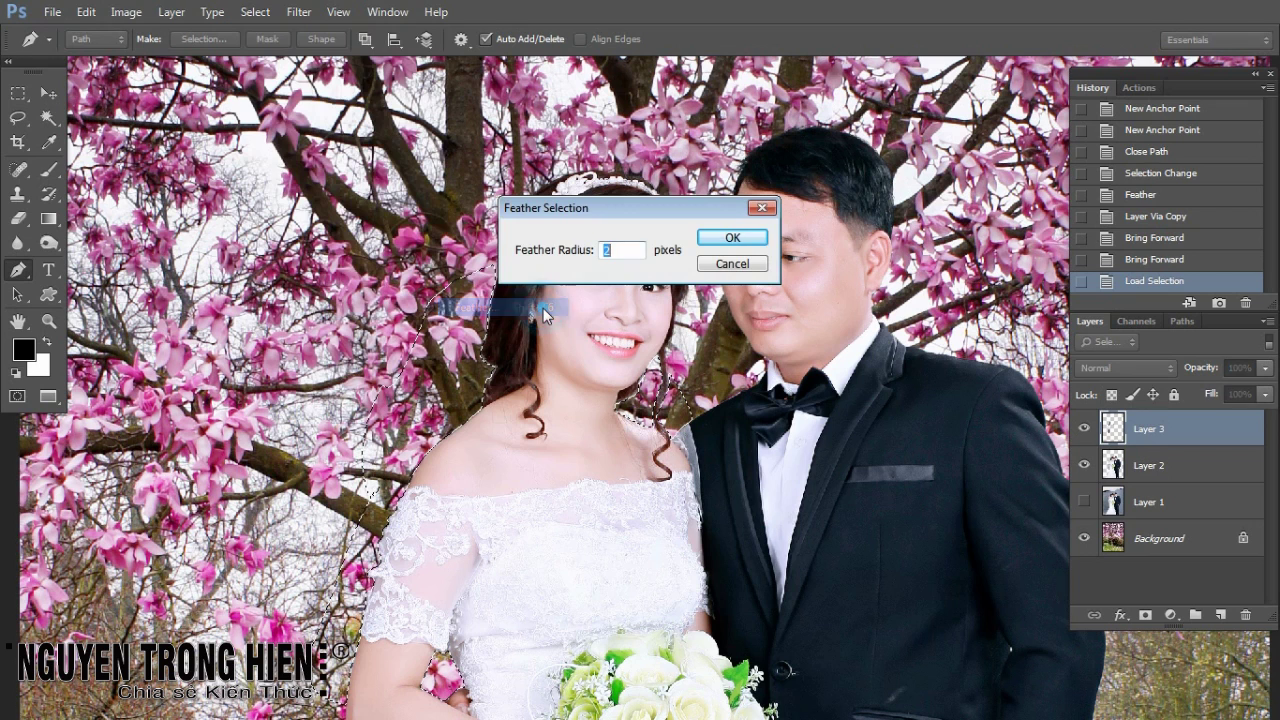
key(Return)
click(1147, 470)
key(ctrl+j)
drag(1147, 473, 1155, 420)
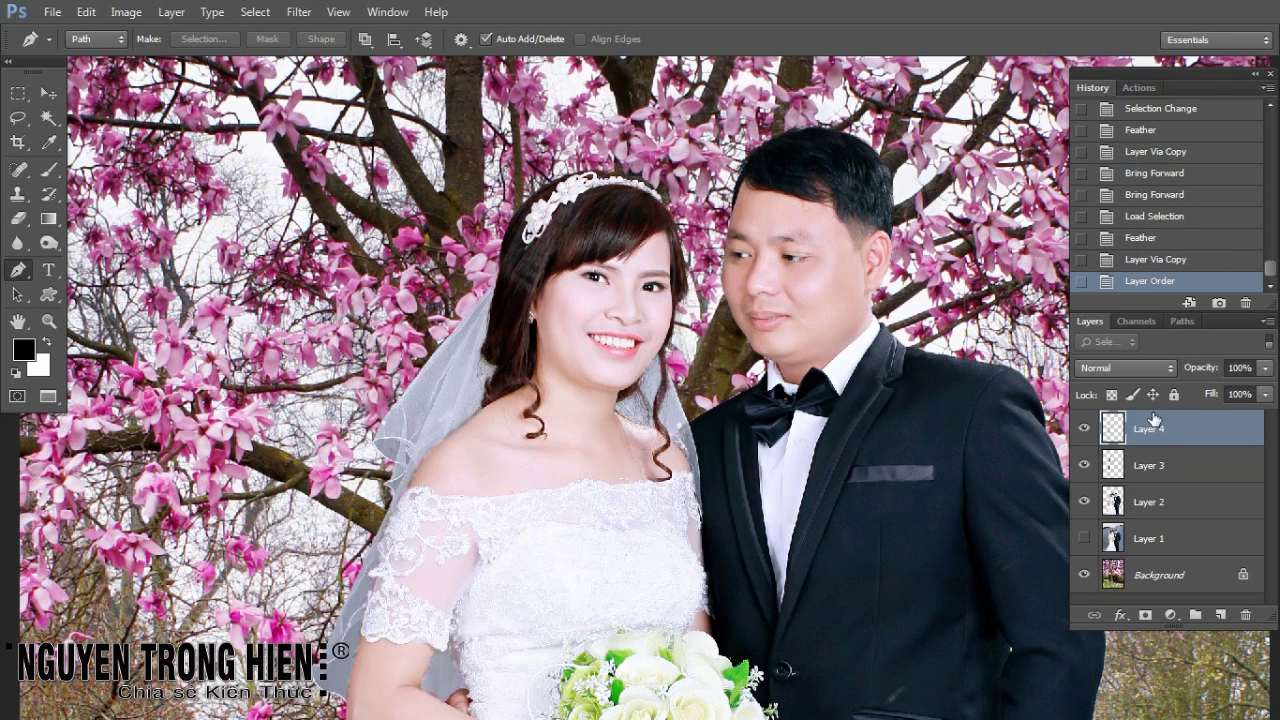
Step: Set Layer 4's blend mode to Hard Light and zoom in on the dress and bouquet
click(1154, 368)
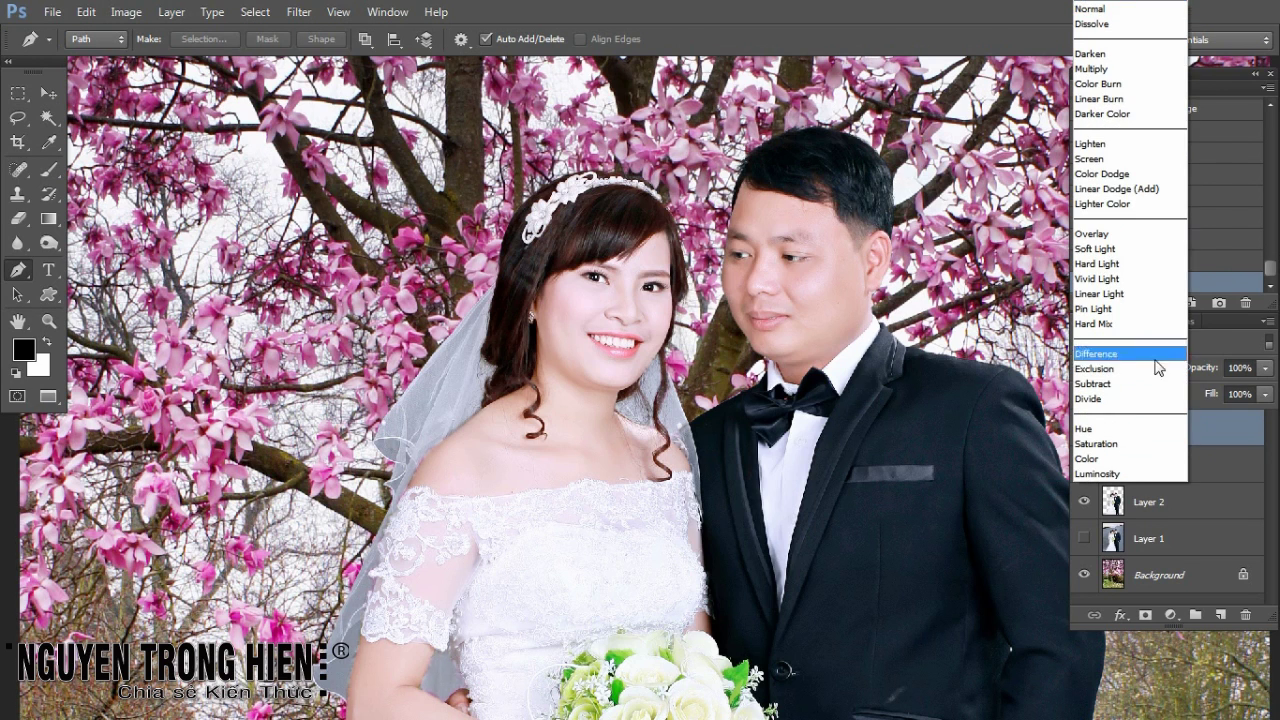
click(1136, 268)
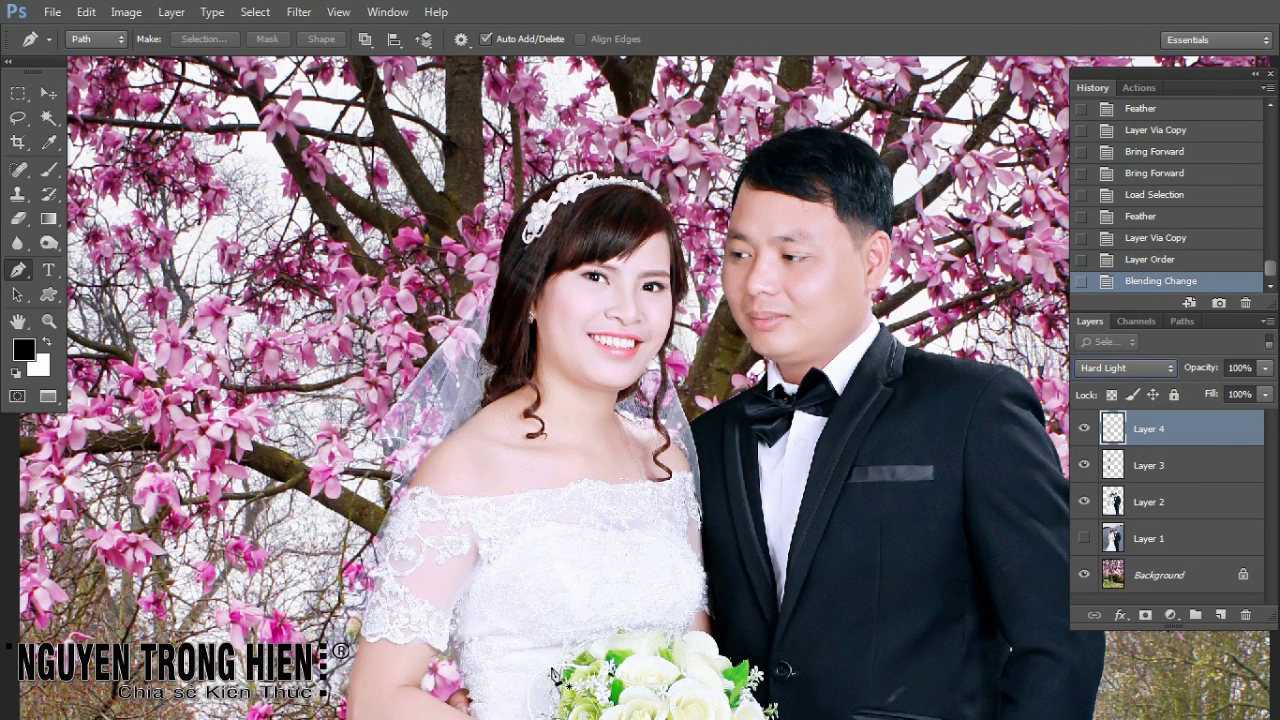
key(ctrl+plus)
drag(461, 597, 746, 359)
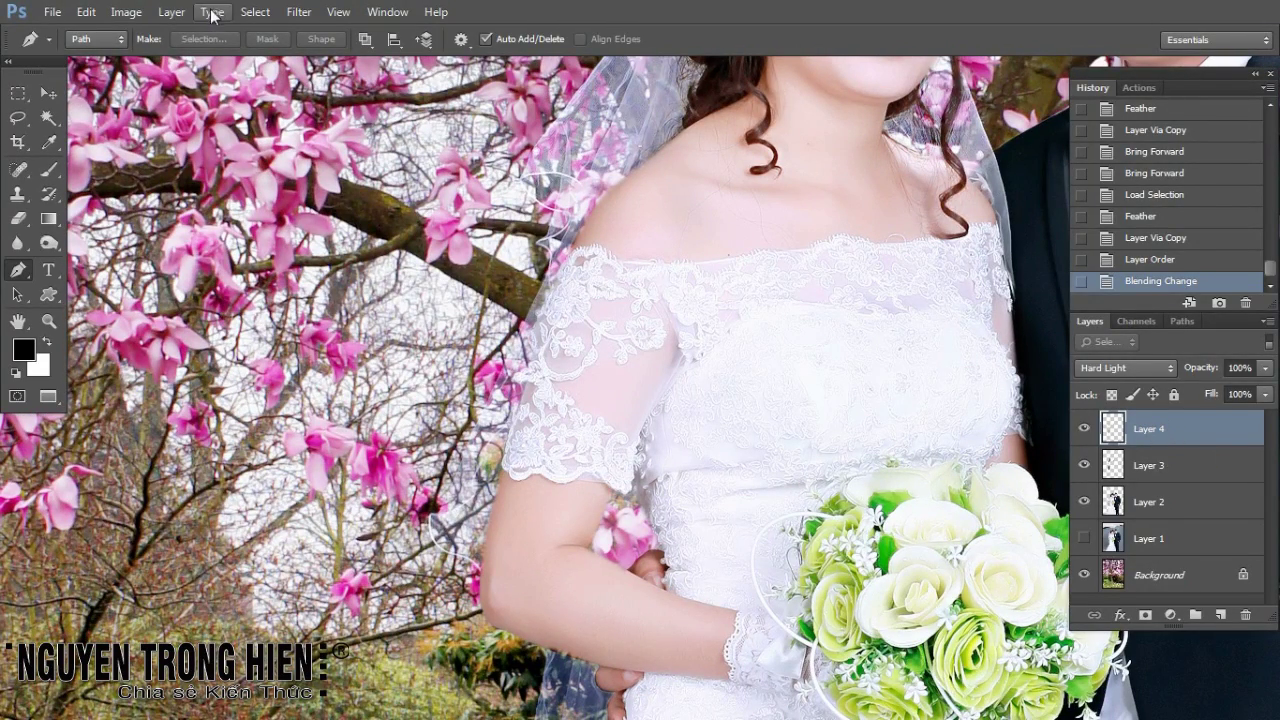
click(171, 12)
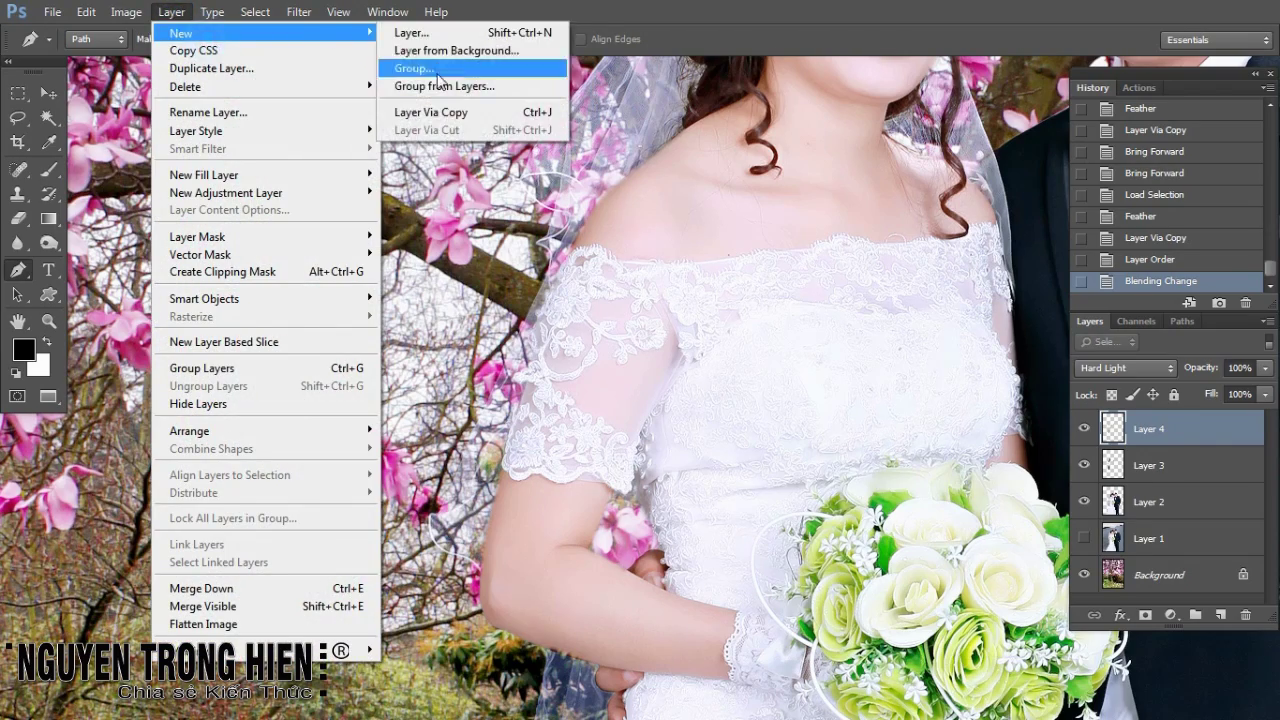
click(440, 112)
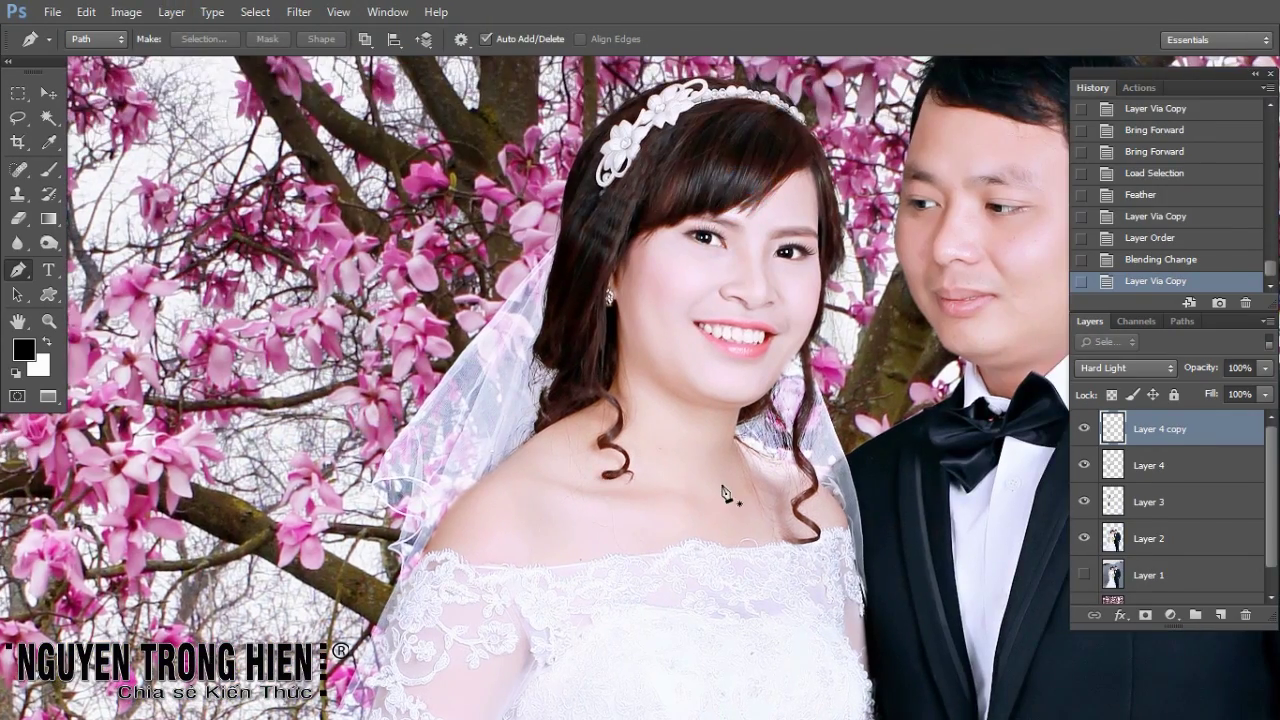
key(ctrl+minus)
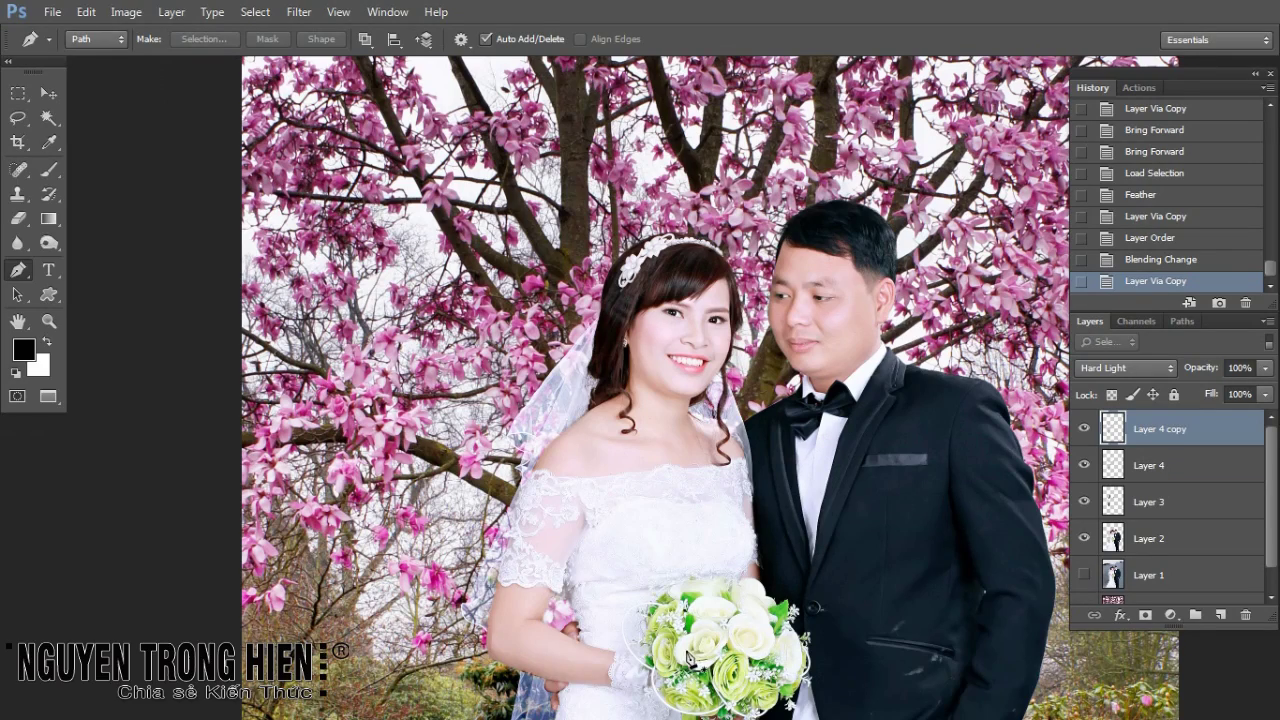
scroll(688, 657, down, 3)
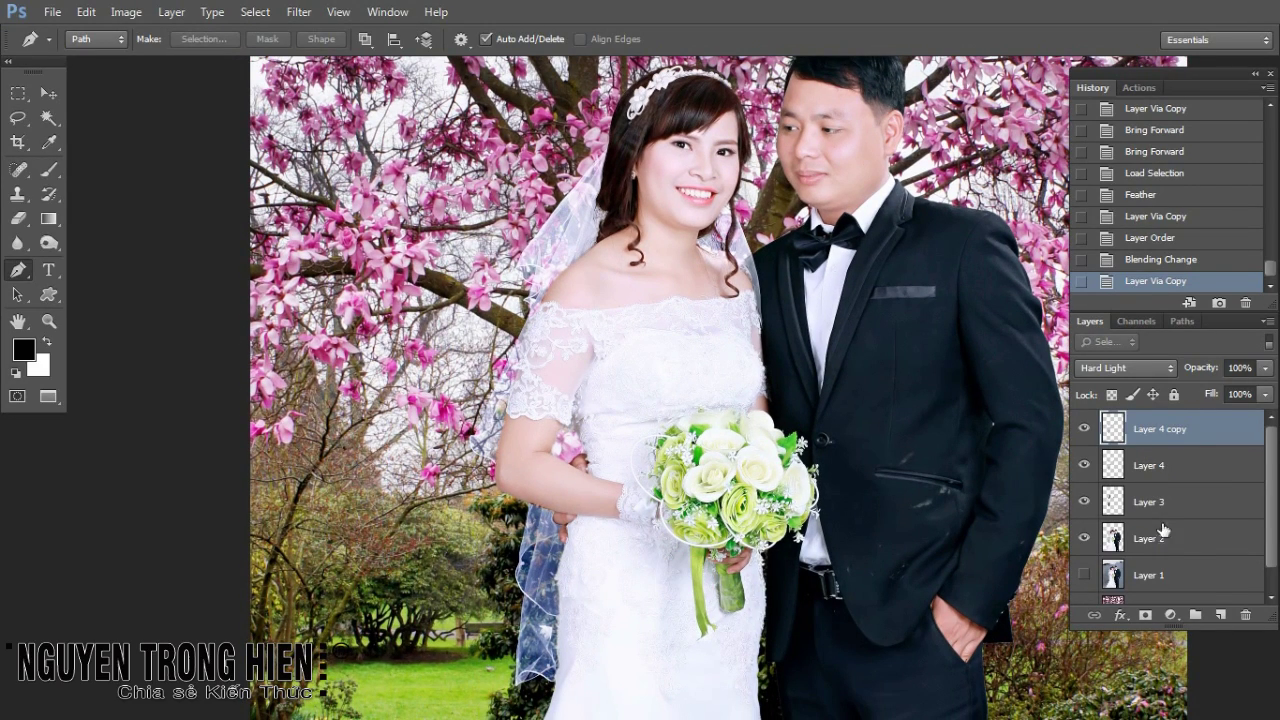
key(ctrl+0)
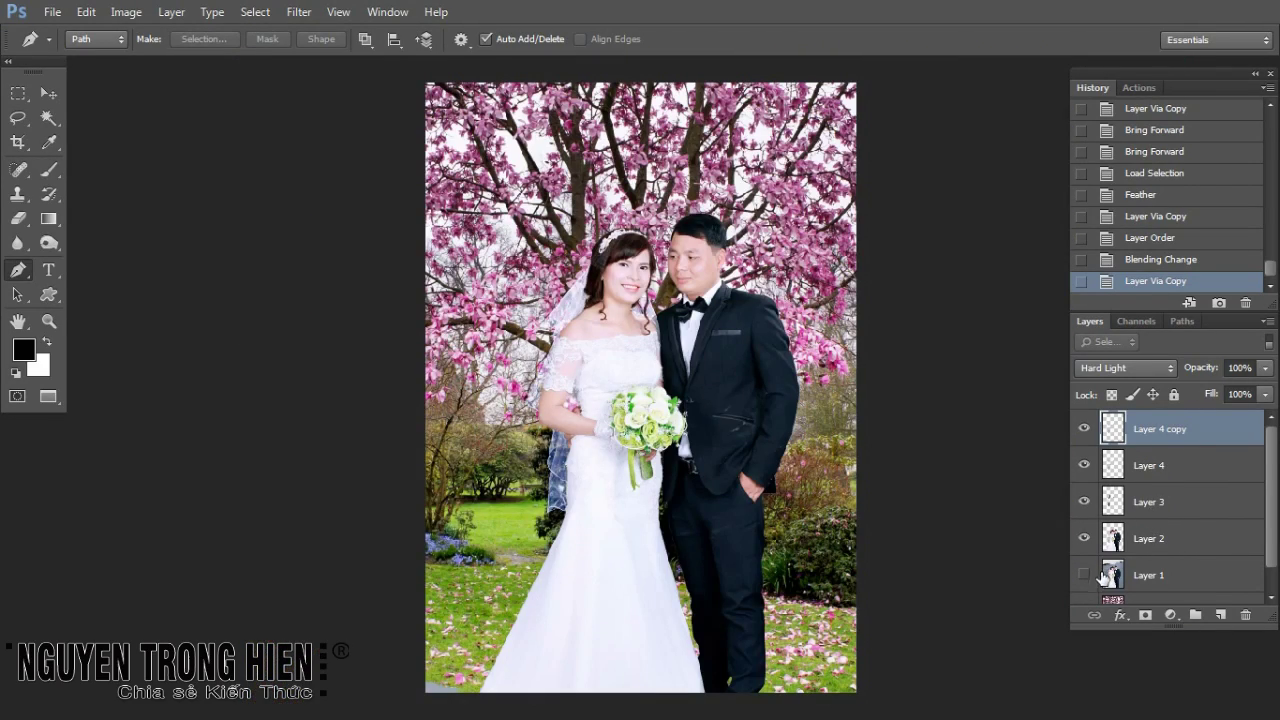
drag(1272, 505, 1269, 530)
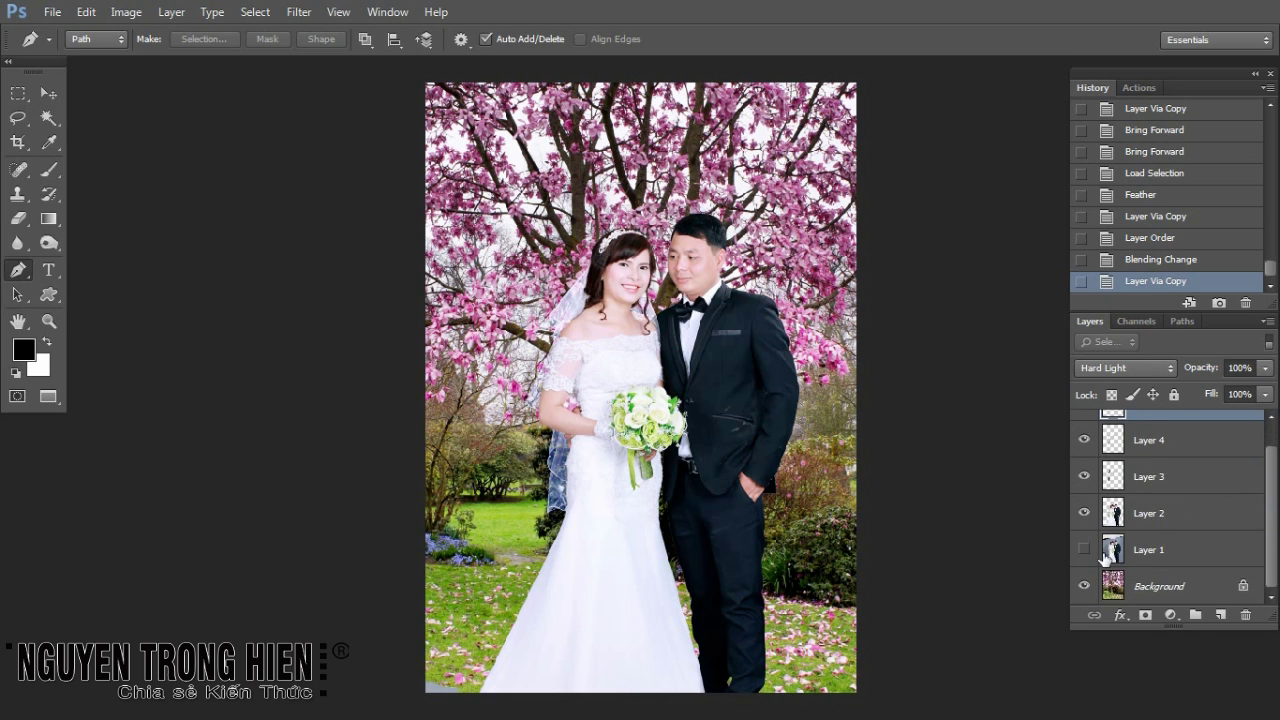
scroll(1130, 487, up, 1)
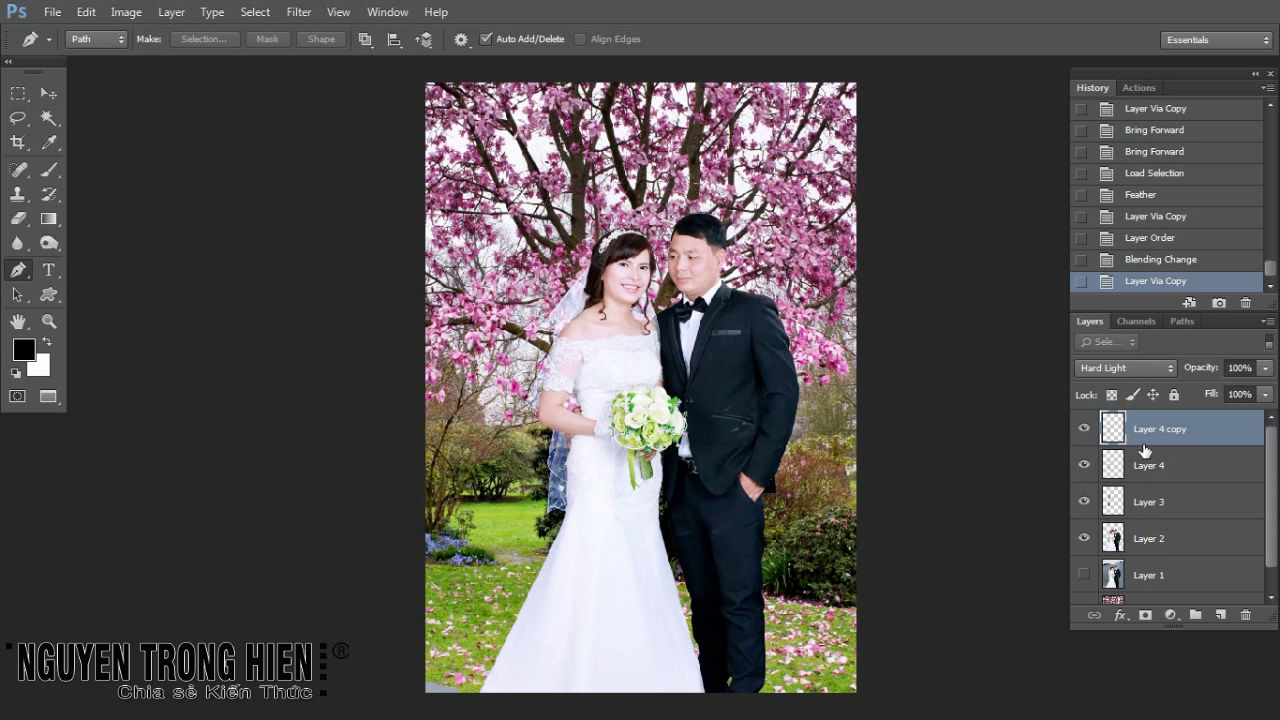
click(1083, 428)
click(1083, 428)
click(1083, 428)
click(1083, 428)
click(1083, 428)
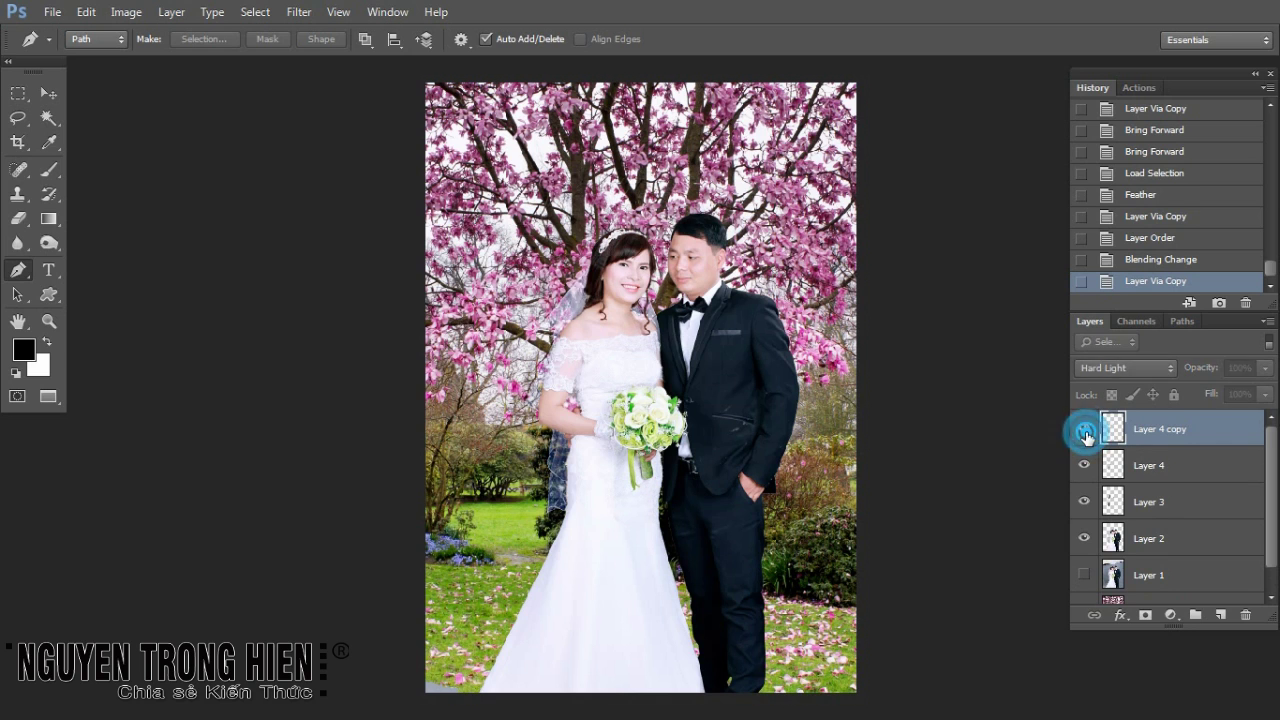
click(1083, 428)
click(1083, 465)
click(1083, 465)
click(1083, 465)
click(1083, 465)
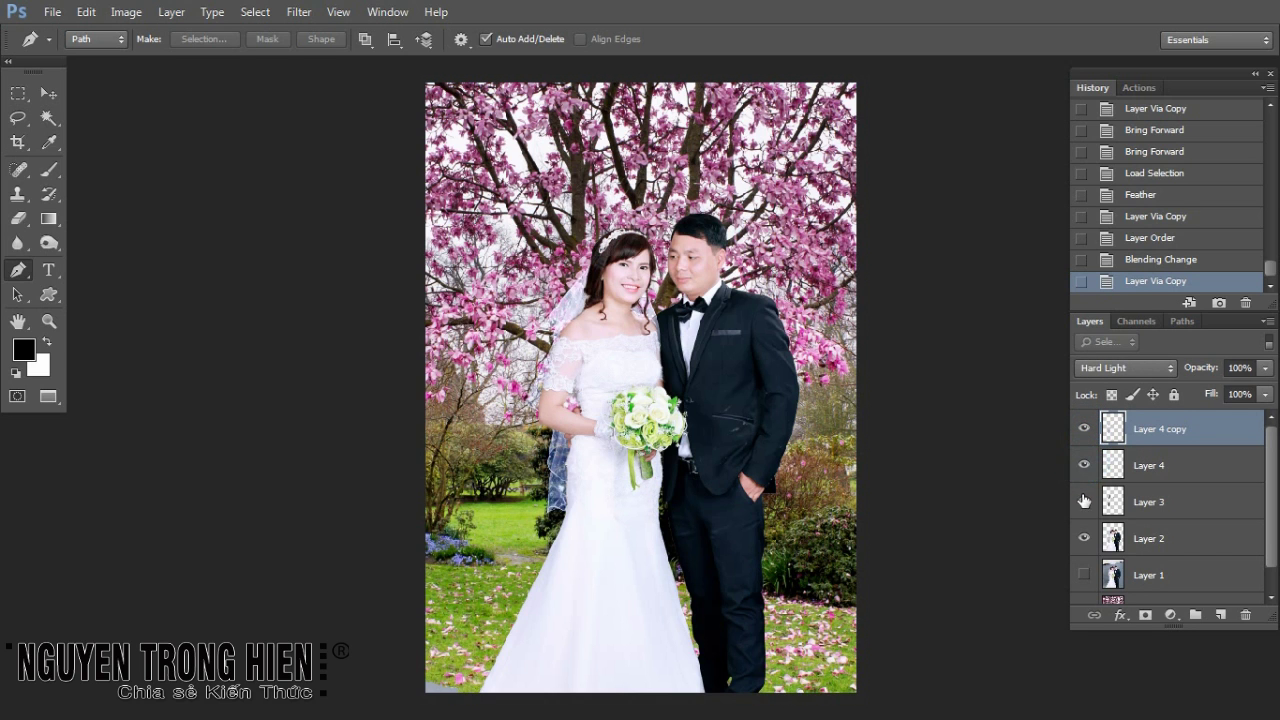
click(1083, 501)
click(1083, 501)
click(1083, 501)
click(1083, 501)
click(1083, 501)
click(1083, 538)
click(1083, 538)
click(1083, 538)
click(1083, 538)
click(1083, 501)
key(z)
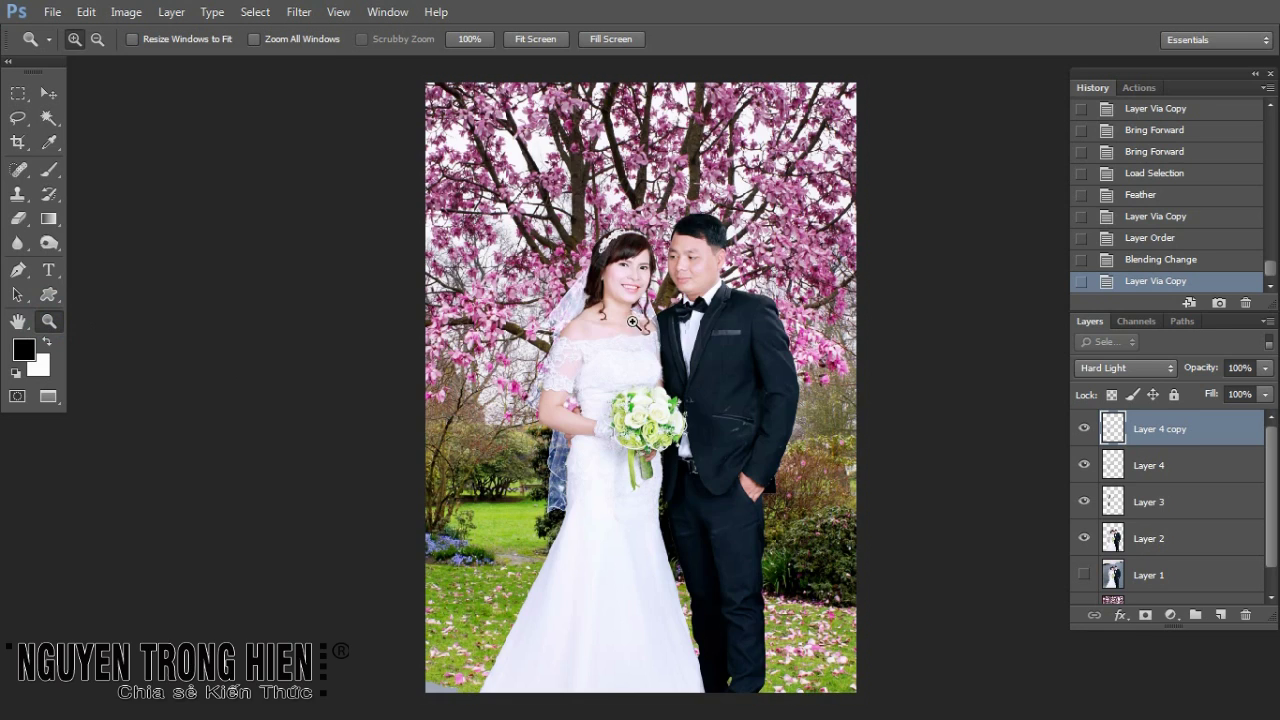
Step: On Layer 2, spot-heal the marks around the jacket pocket and lower jacket
drag(633, 321, 806, 466)
drag(722, 497, 697, 460)
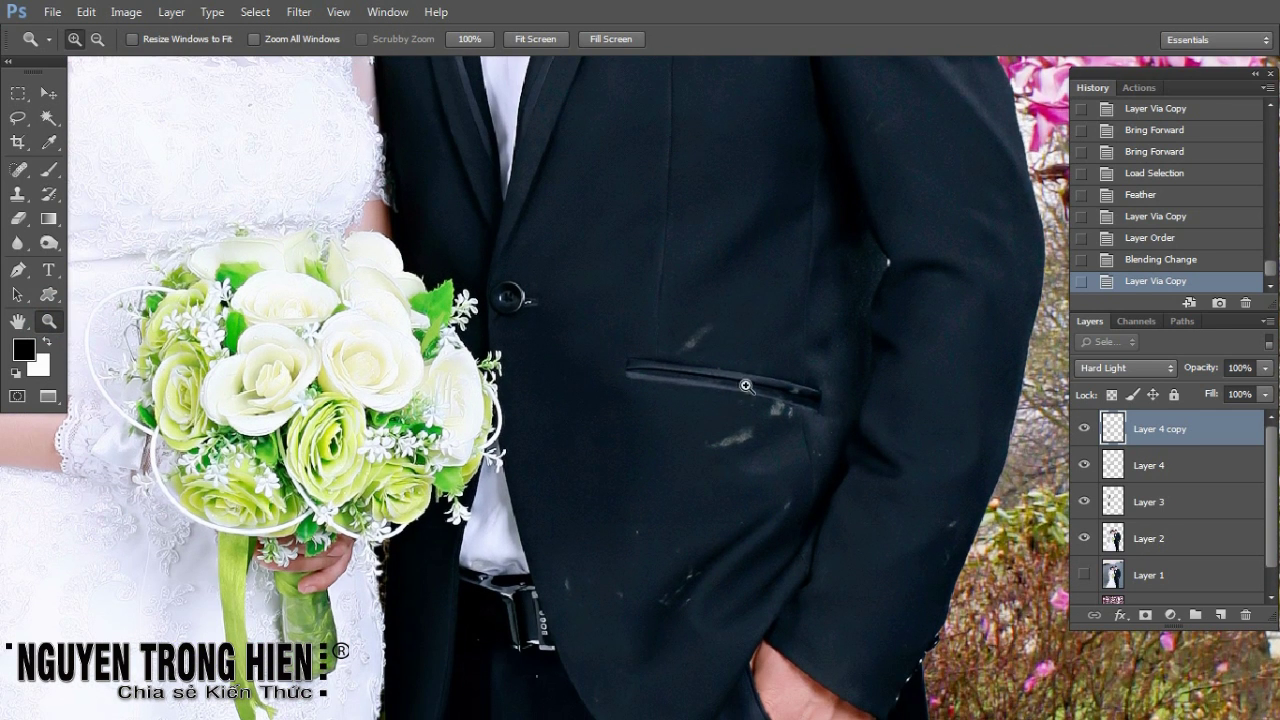
click(1146, 540)
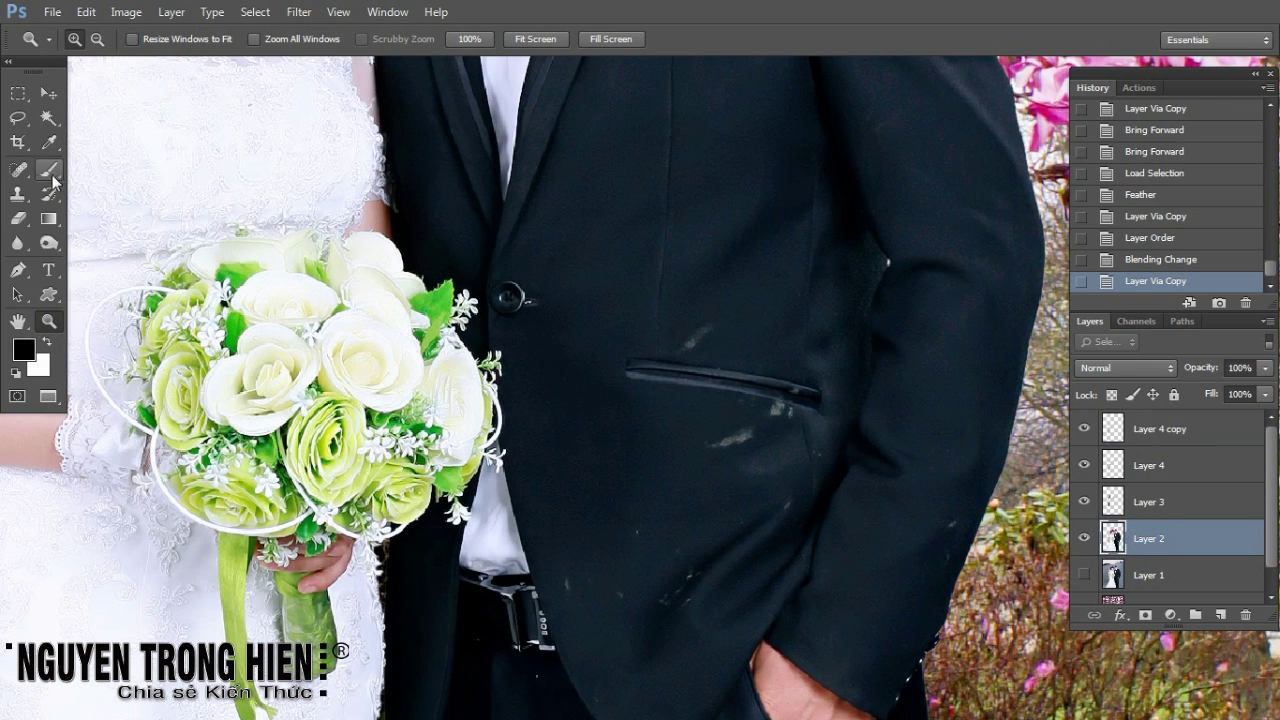
click(19, 169)
drag(710, 332, 690, 347)
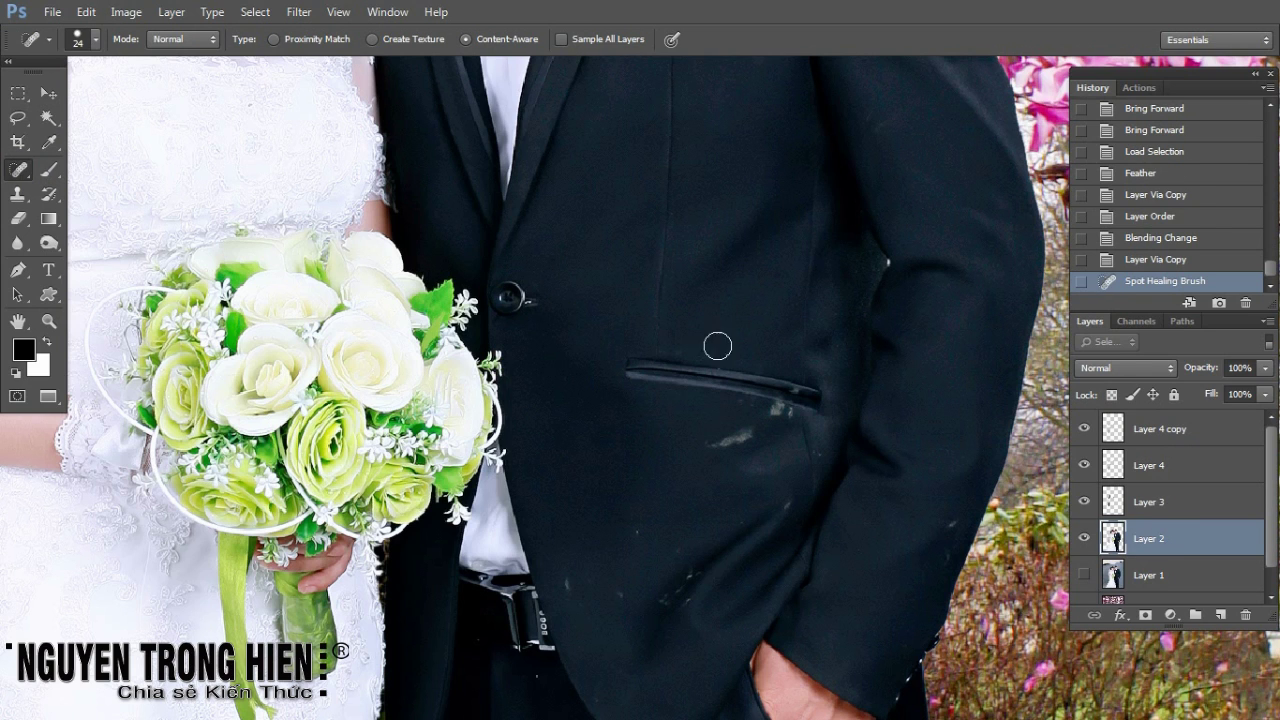
drag(768, 436, 708, 447)
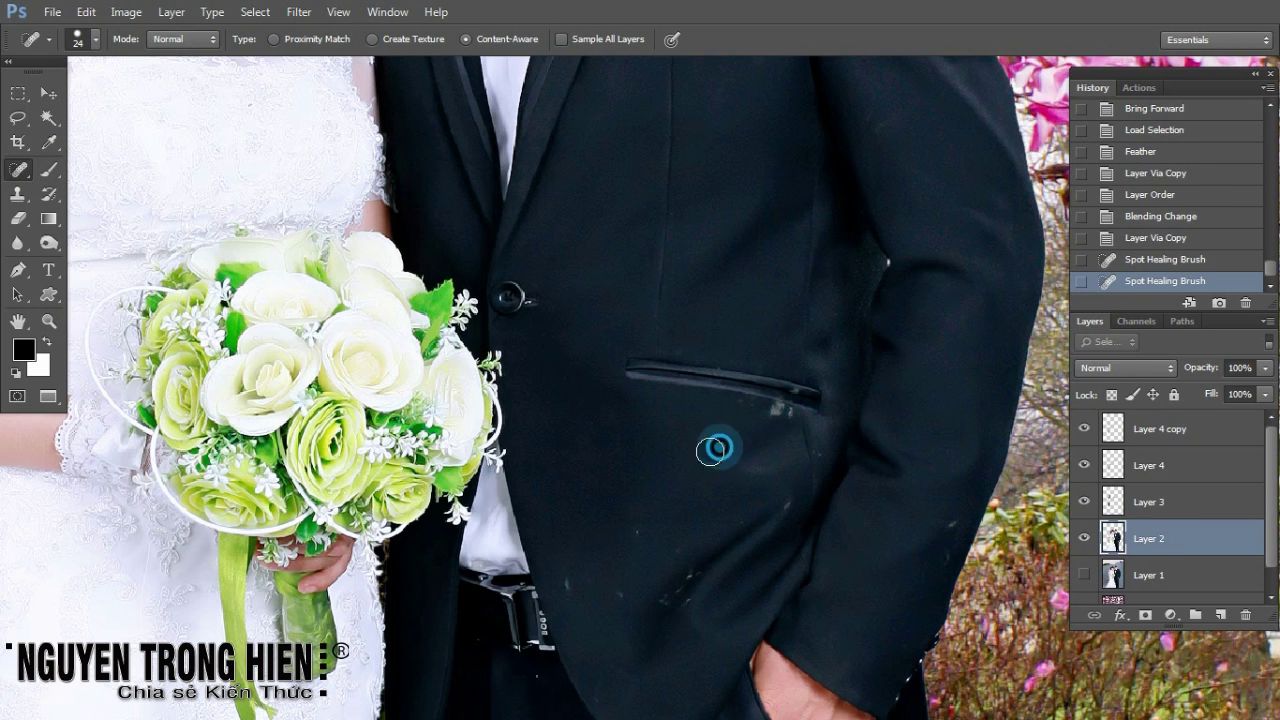
click(623, 571)
click(577, 604)
click(616, 590)
Step: Heal the streak on the lower jacket and the spots near the jacket sleeve
drag(694, 540, 663, 569)
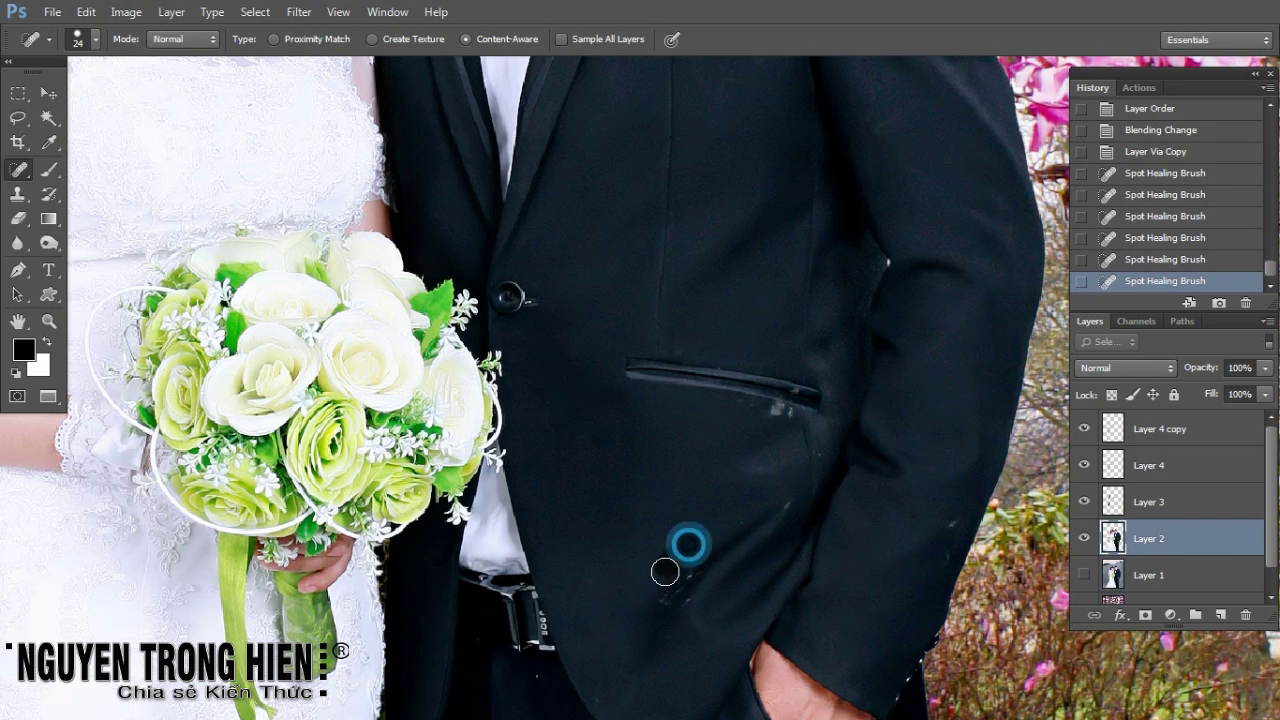
scroll(655, 578, down, 5)
click(575, 471)
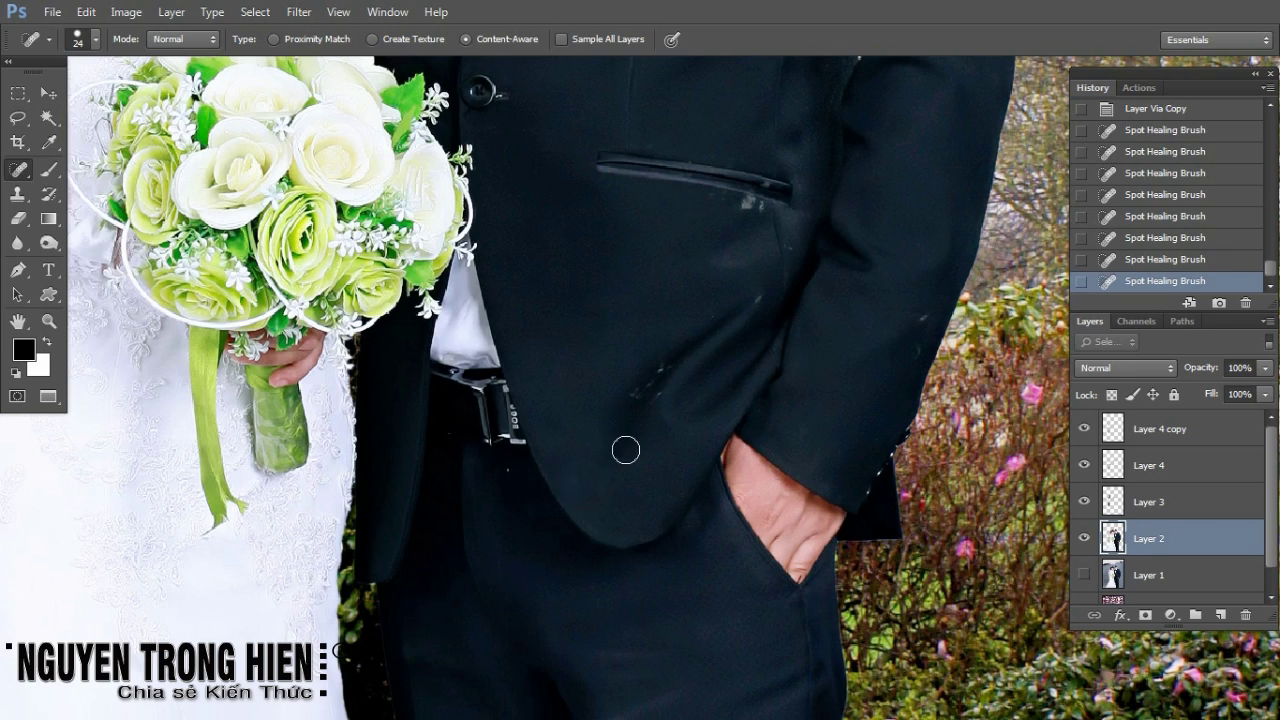
drag(739, 245, 634, 437)
click(820, 507)
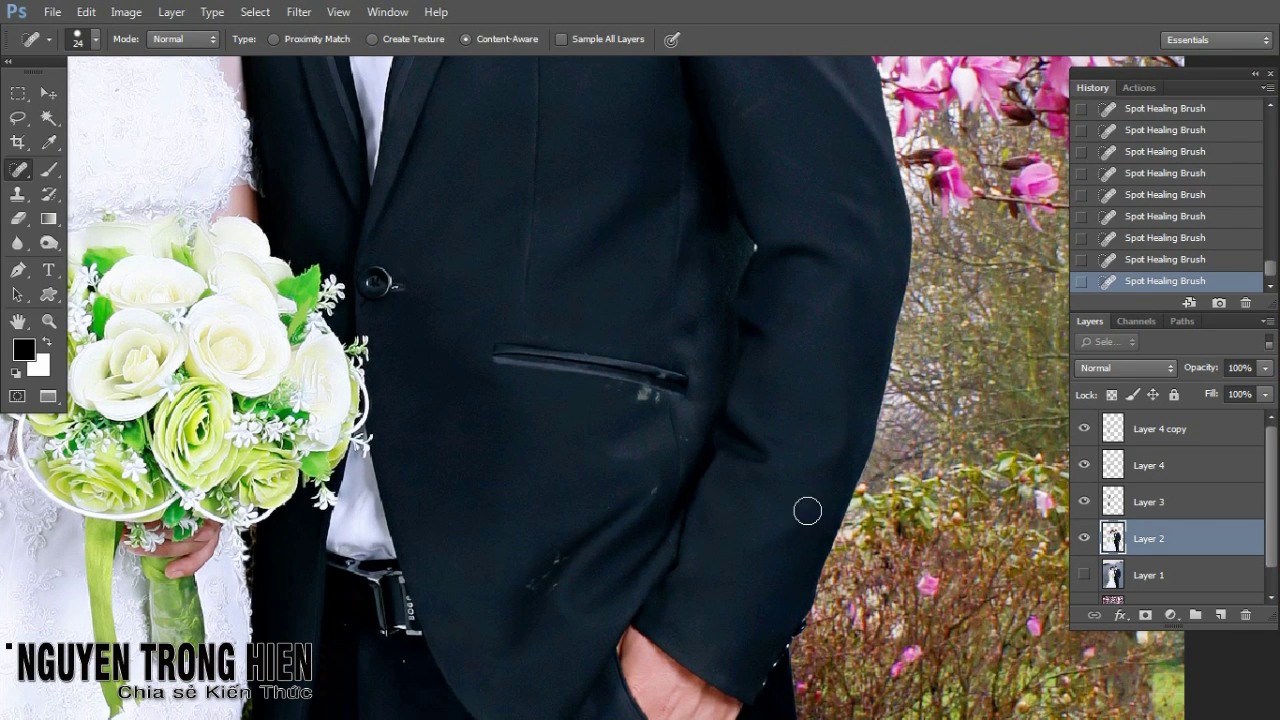
mouse_move(710, 390)
mouse_down()
mouse_move(732, 470)
mouse_move(662, 478)
mouse_up()
Step: With a 10 px brush, heal the small spots and dark streak around the pocket and lower jacket
right_click(663, 491)
key(Return)
click(665, 473)
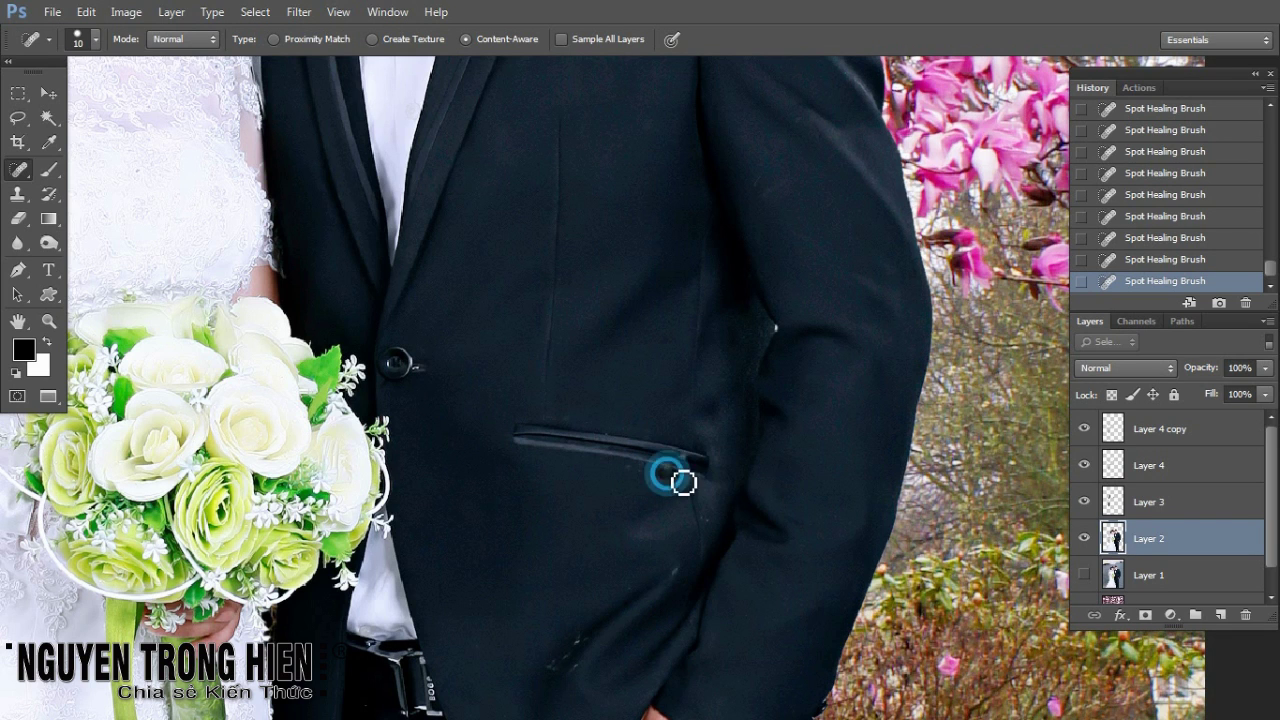
click(668, 477)
click(647, 483)
drag(613, 639, 682, 493)
click(668, 486)
click(645, 494)
click(626, 520)
click(650, 521)
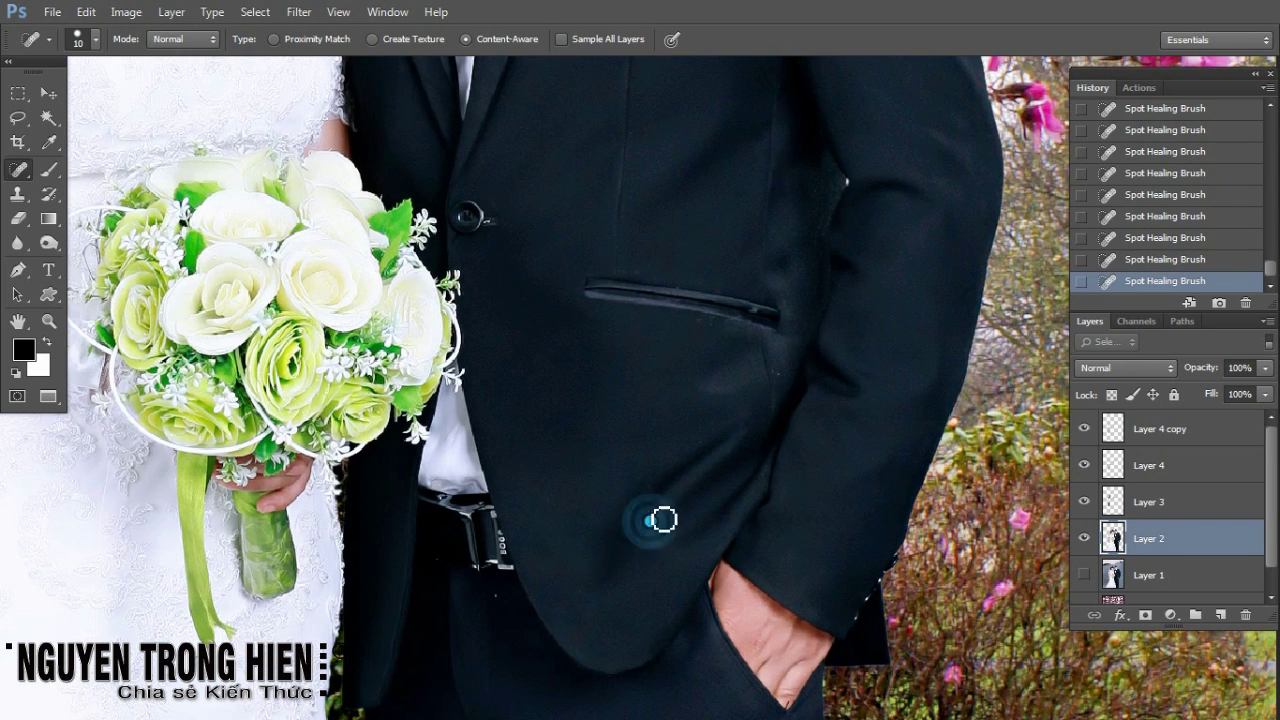
click(628, 527)
Step: Move the view down to the groom's trousers and heal four small spots there
mouse_move(736, 403)
mouse_down()
mouse_move(640, 521)
mouse_move(677, 514)
mouse_move(671, 677)
mouse_up()
drag(667, 508, 677, 550)
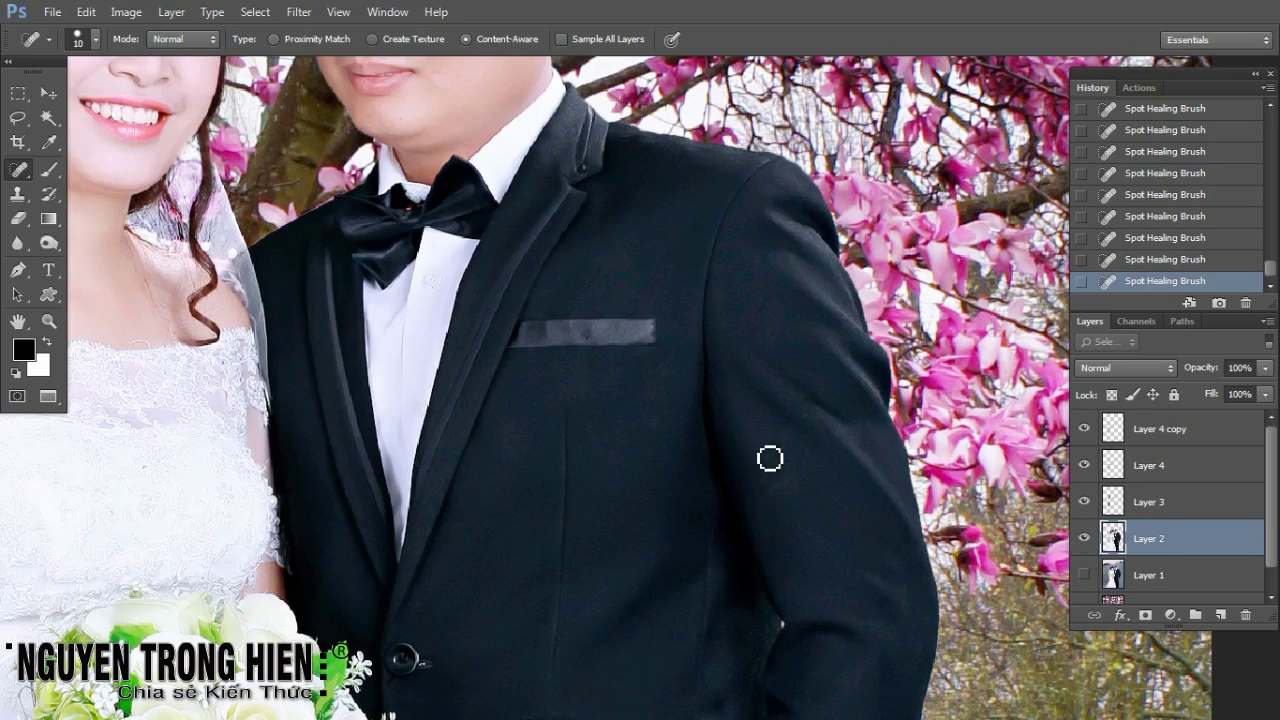
drag(774, 486, 780, 509)
mouse_move(719, 400)
mouse_down()
mouse_move(803, 557)
mouse_move(803, 426)
mouse_up()
drag(781, 554, 805, 318)
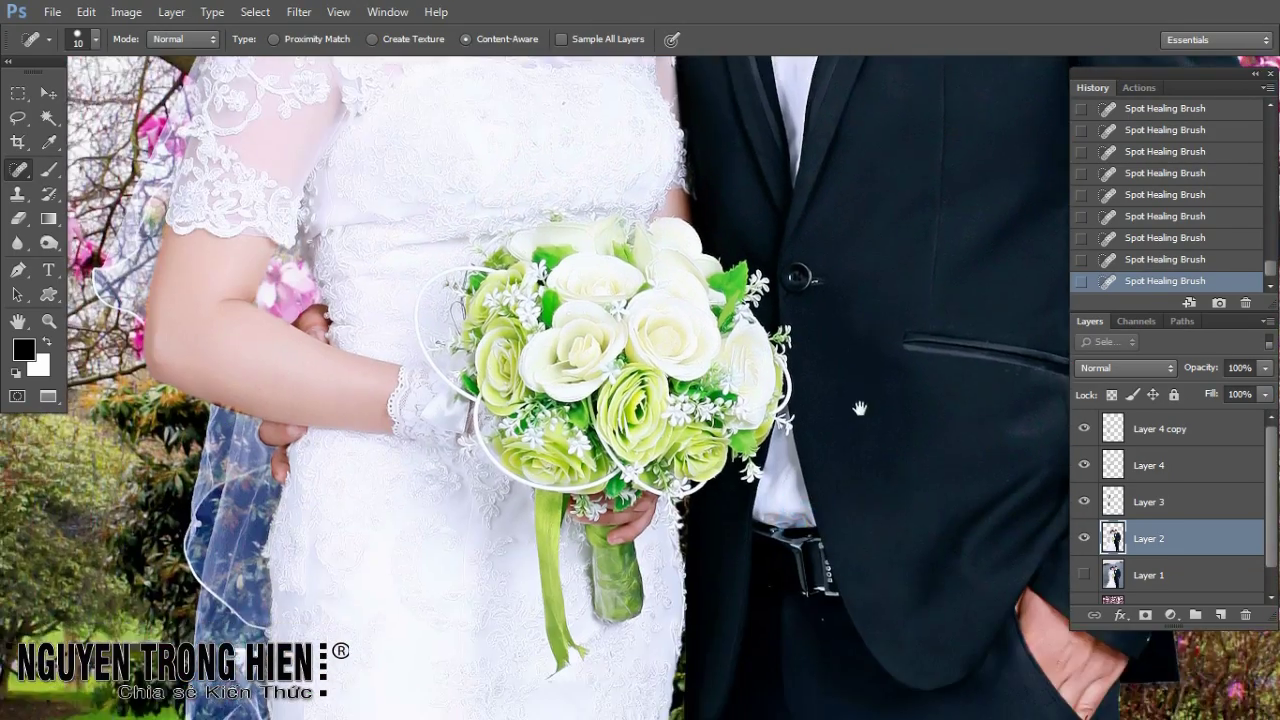
drag(812, 380, 816, 236)
drag(768, 447, 774, 473)
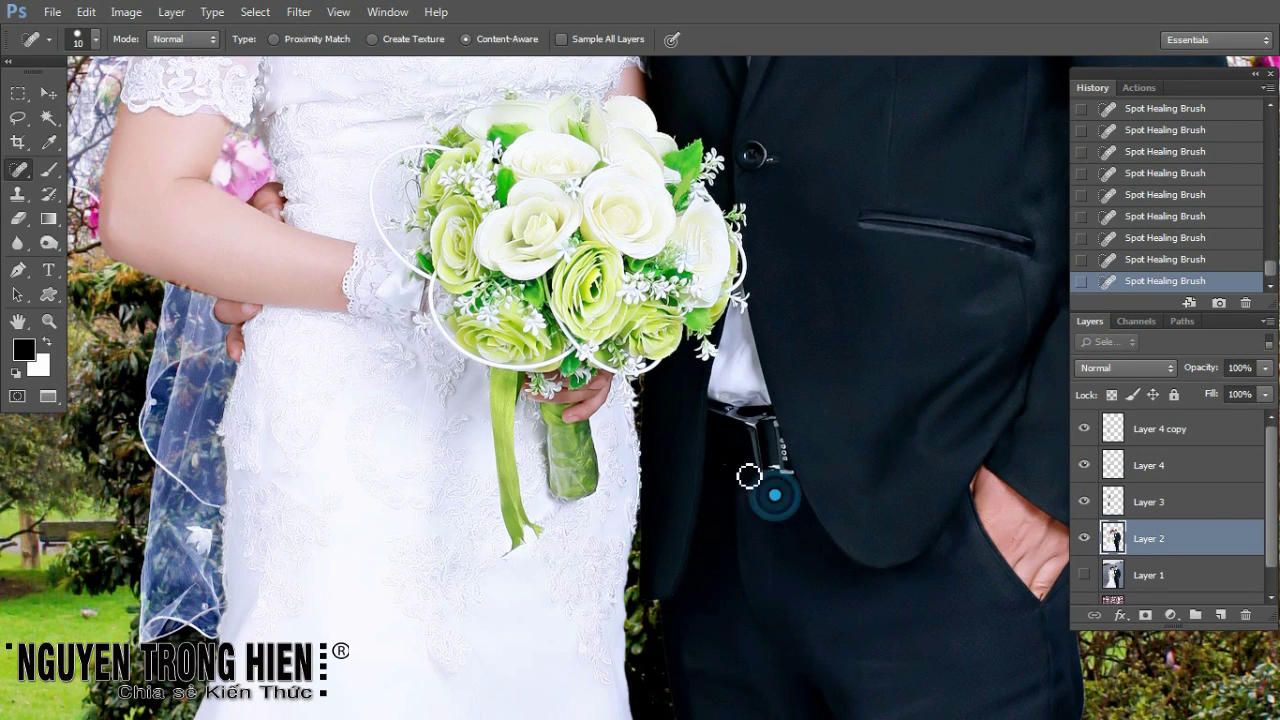
drag(860, 710, 763, 494)
drag(806, 445, 788, 413)
click(771, 343)
click(794, 343)
click(807, 335)
click(751, 353)
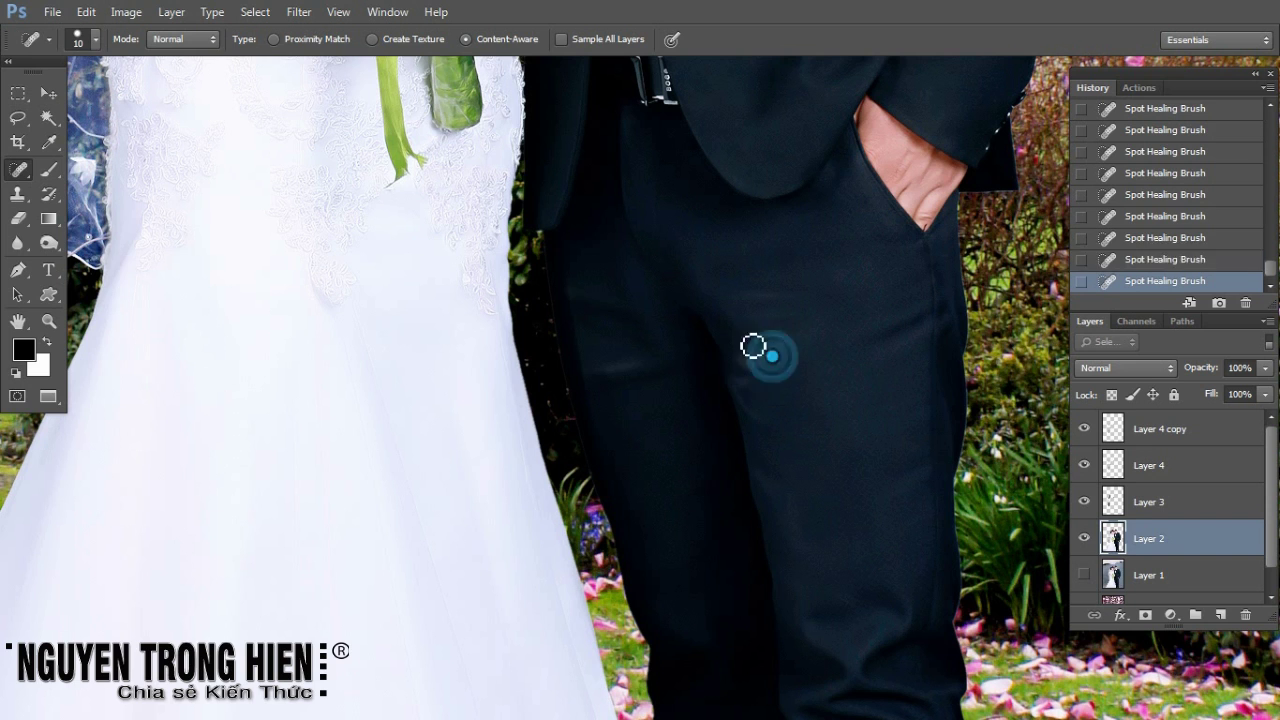
Step: Enlarge the healing brush to 38 px, heal larger trouser patches, and zoom out
right_click(758, 362)
click(816, 390)
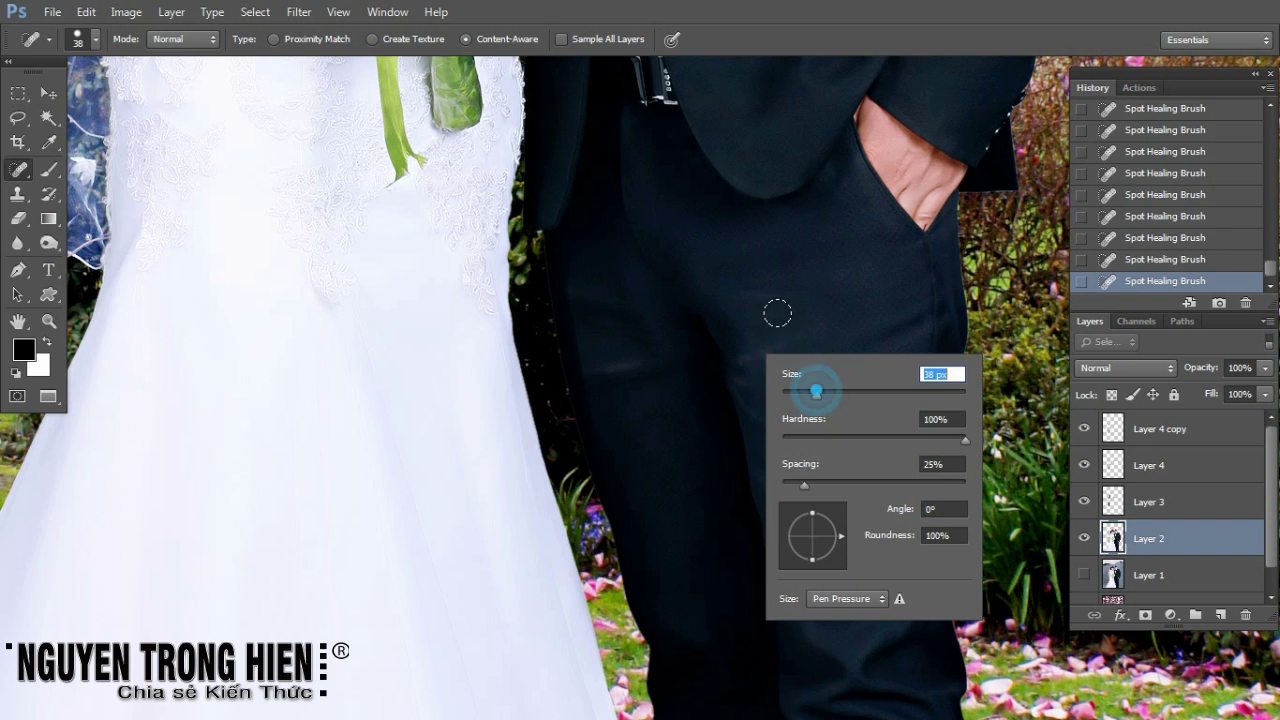
click(760, 357)
click(797, 352)
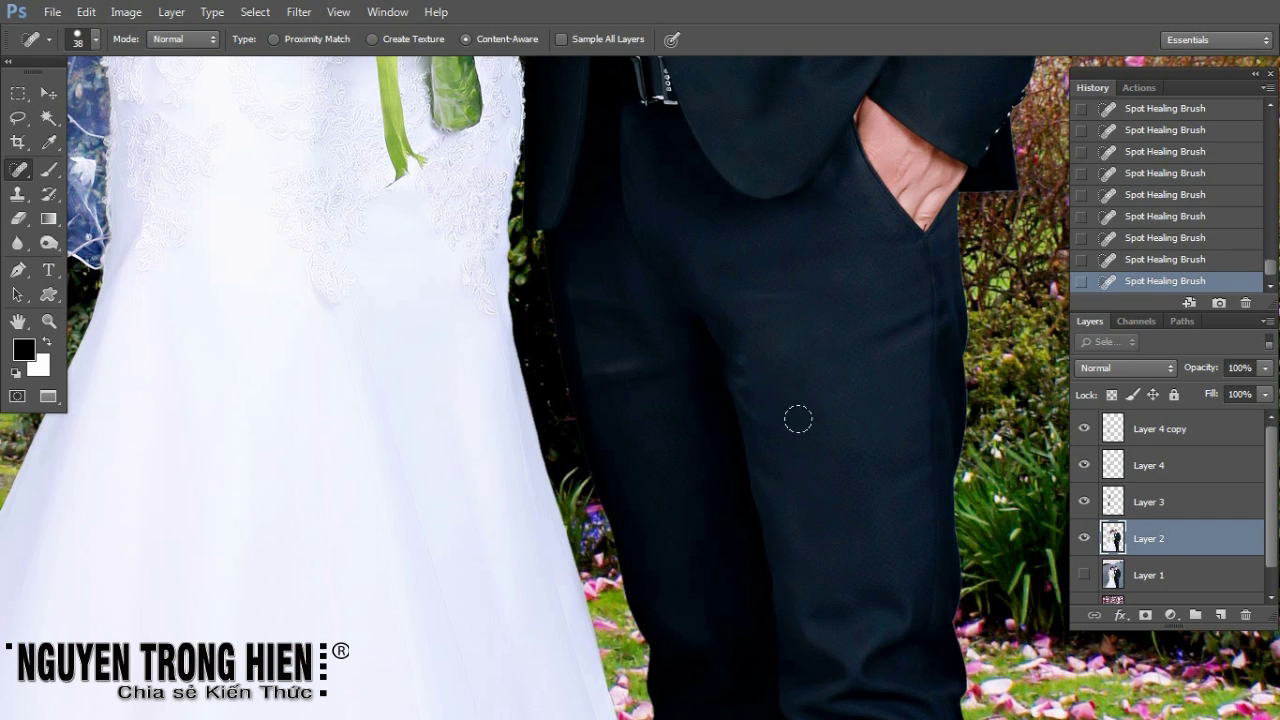
click(745, 282)
click(869, 329)
drag(854, 449, 811, 304)
scroll(818, 305, down, 3)
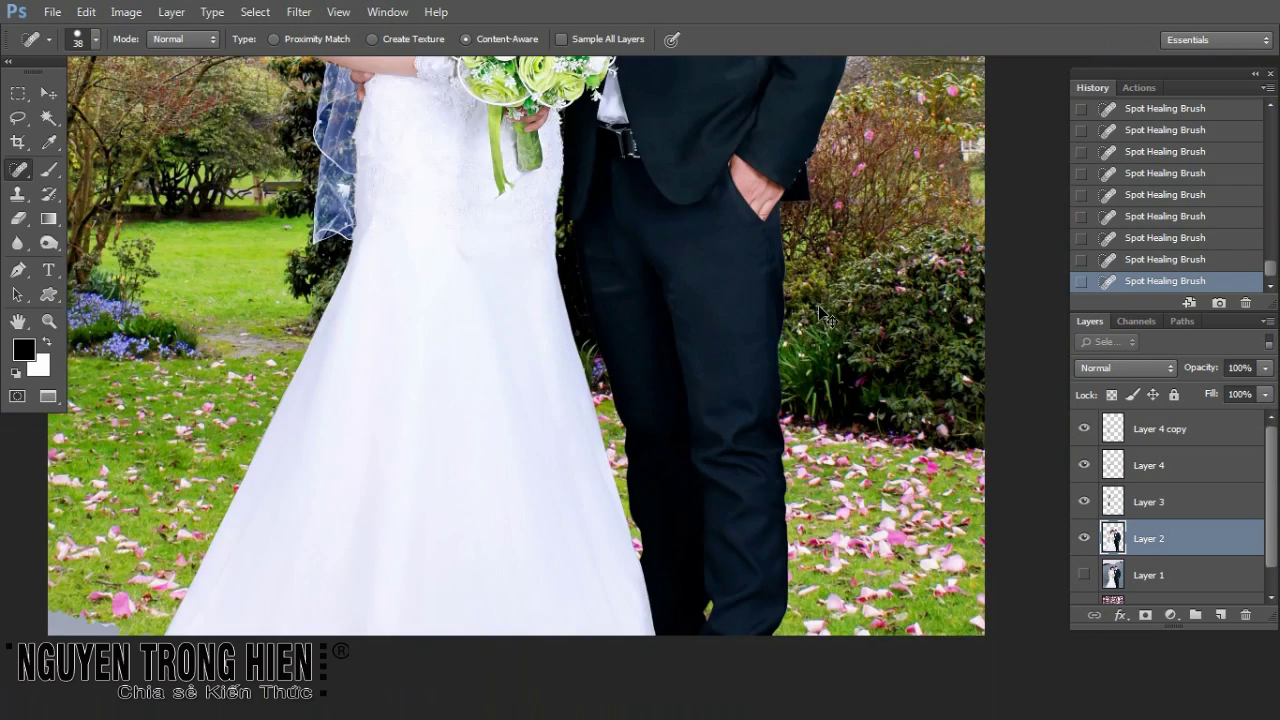
scroll(840, 330, down, 2)
Step: Group Layer 2 through Layer 4 copy into Group 1 and toggle its visibility to check it
click(1144, 428)
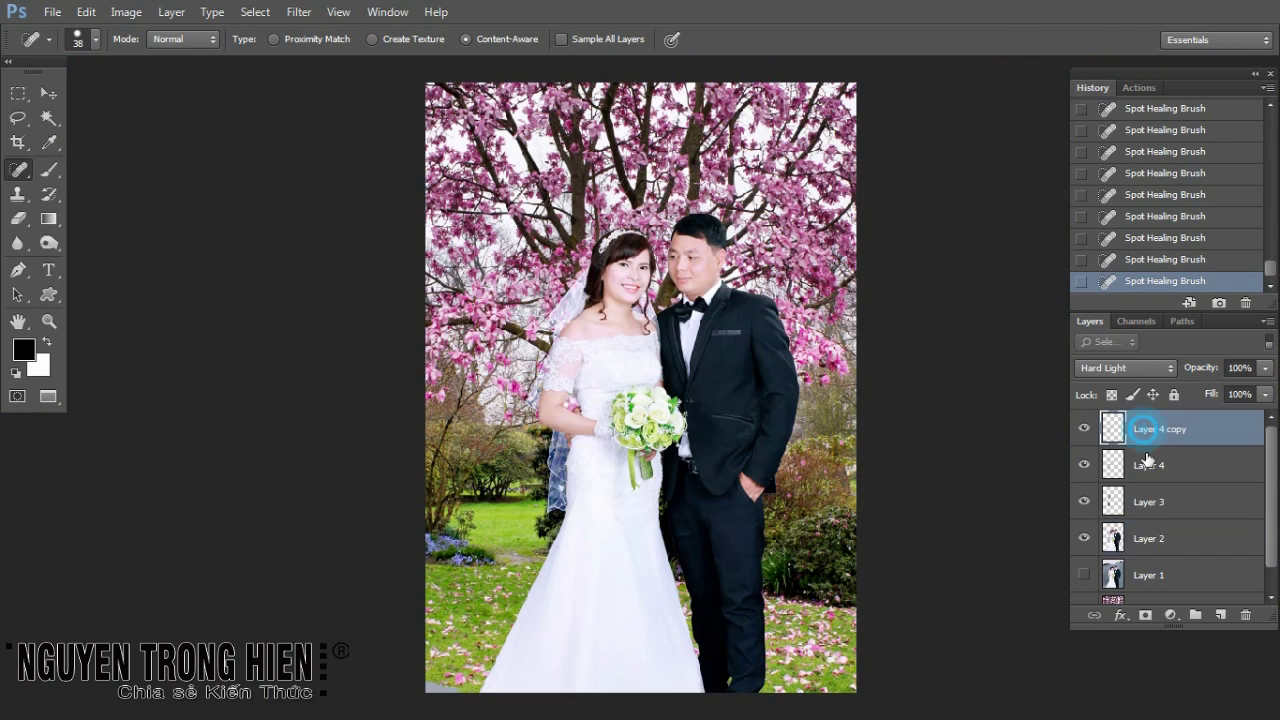
shift+click(1157, 548)
scroll(1180, 560, down, 1)
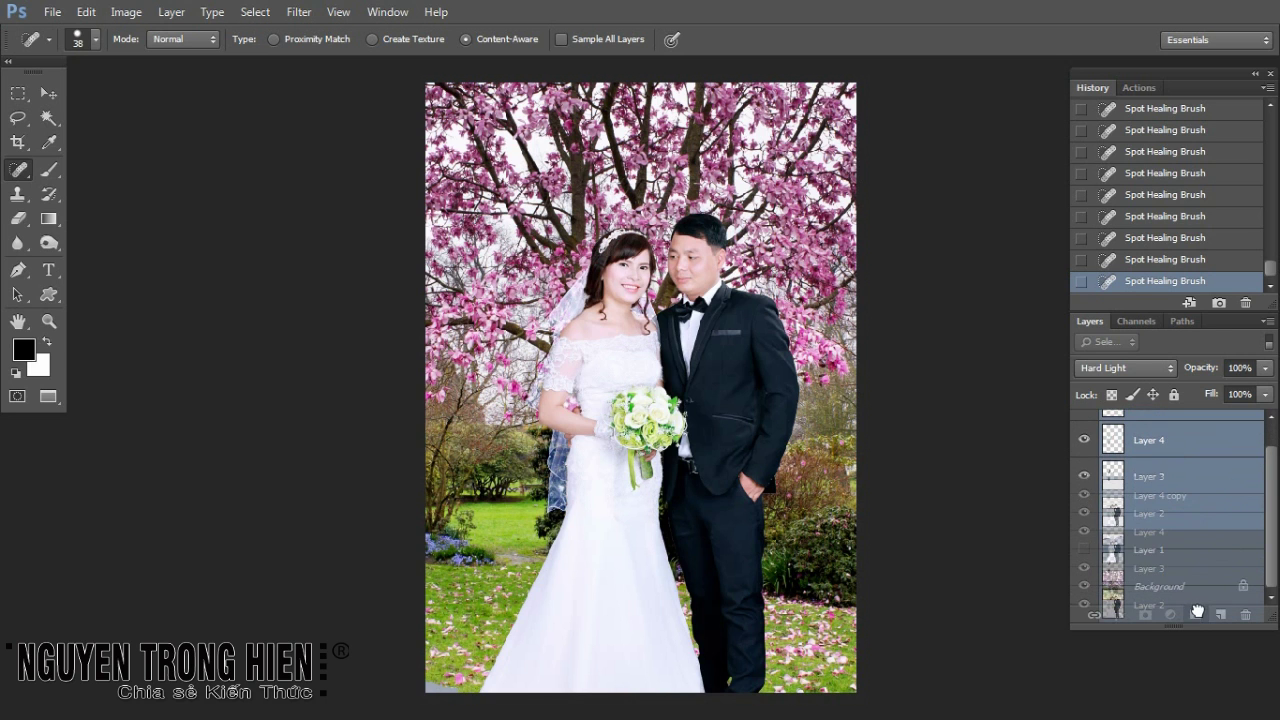
drag(1196, 611, 1196, 612)
click(1084, 422)
click(1084, 421)
Step: Toggle Layer 1 to compare with the studio original, zoom on the faces, then fit the photo
click(1081, 450)
click(1081, 450)
double_click(1081, 450)
click(1081, 450)
click(1081, 450)
double_click(1081, 450)
key(z)
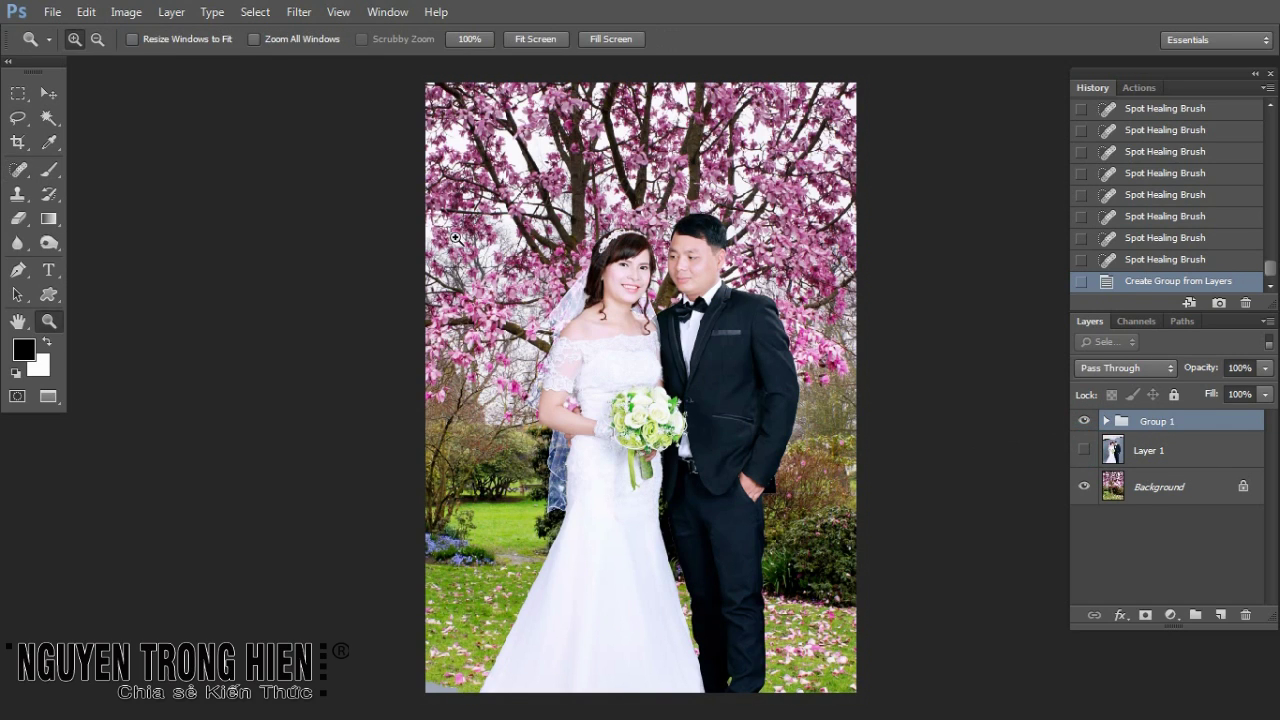
drag(490, 250, 870, 390)
key(ctrl+0)
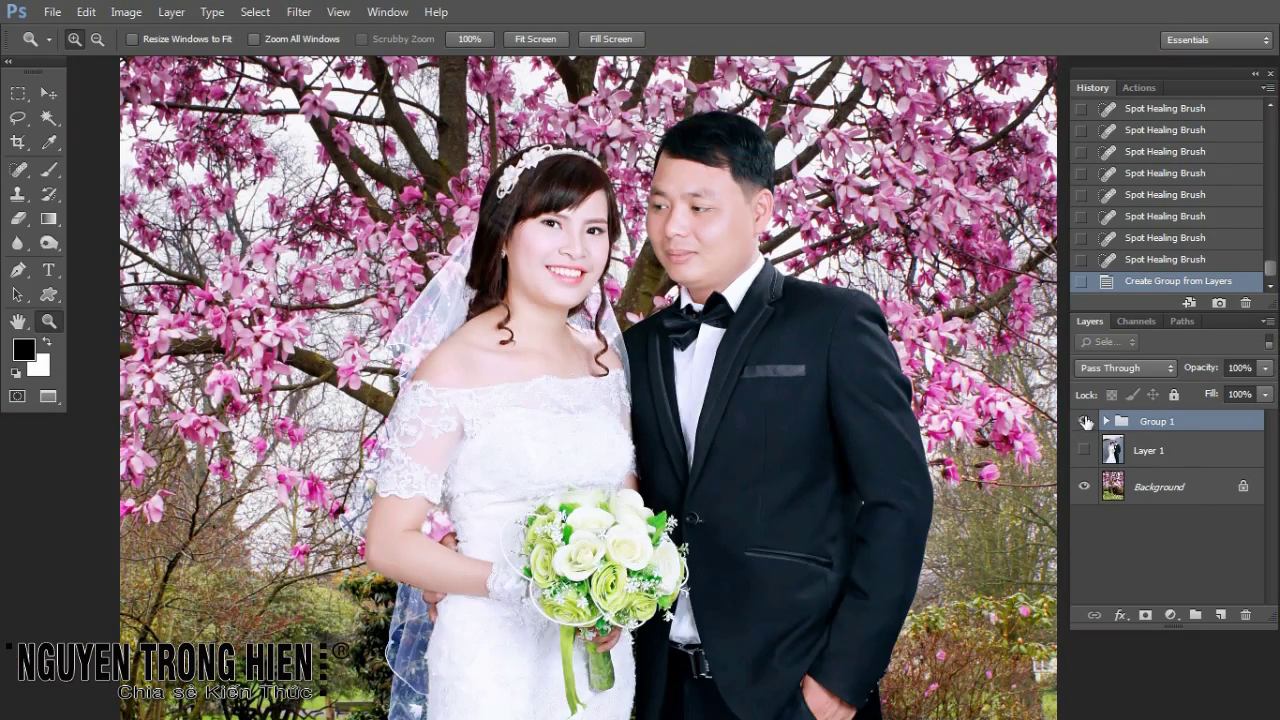
Step: Toggle Group 1 to compare the composite against the bare tree, then fit the view
click(1084, 421)
double_click(1084, 421)
click(1085, 421)
key(ctrl+0)
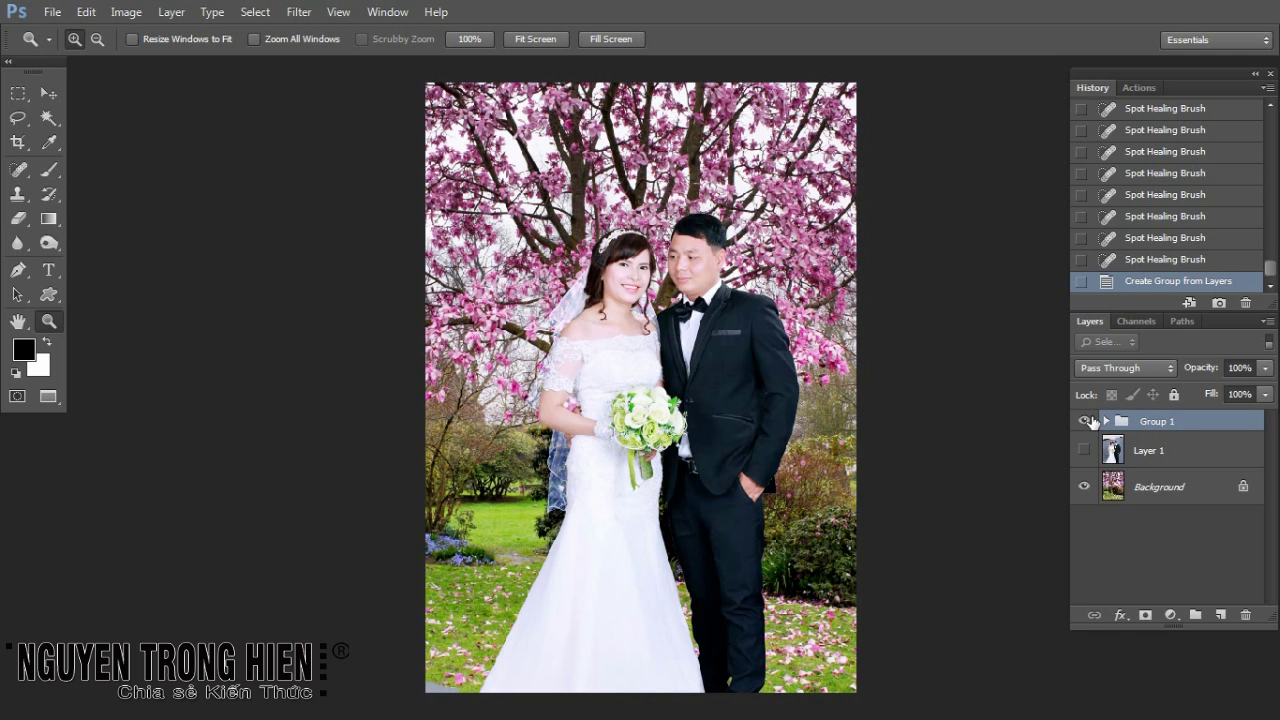